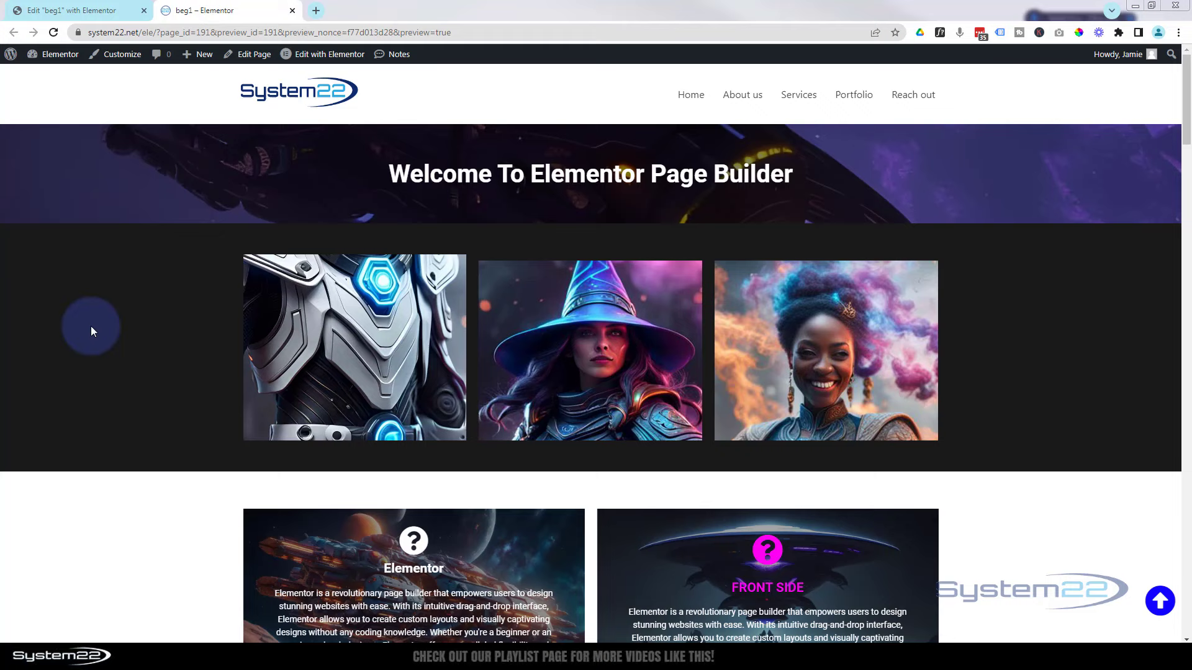
# - Back in the Elementor editor, add a three-column section below the existing image row
pyautogui.click(91, 8)
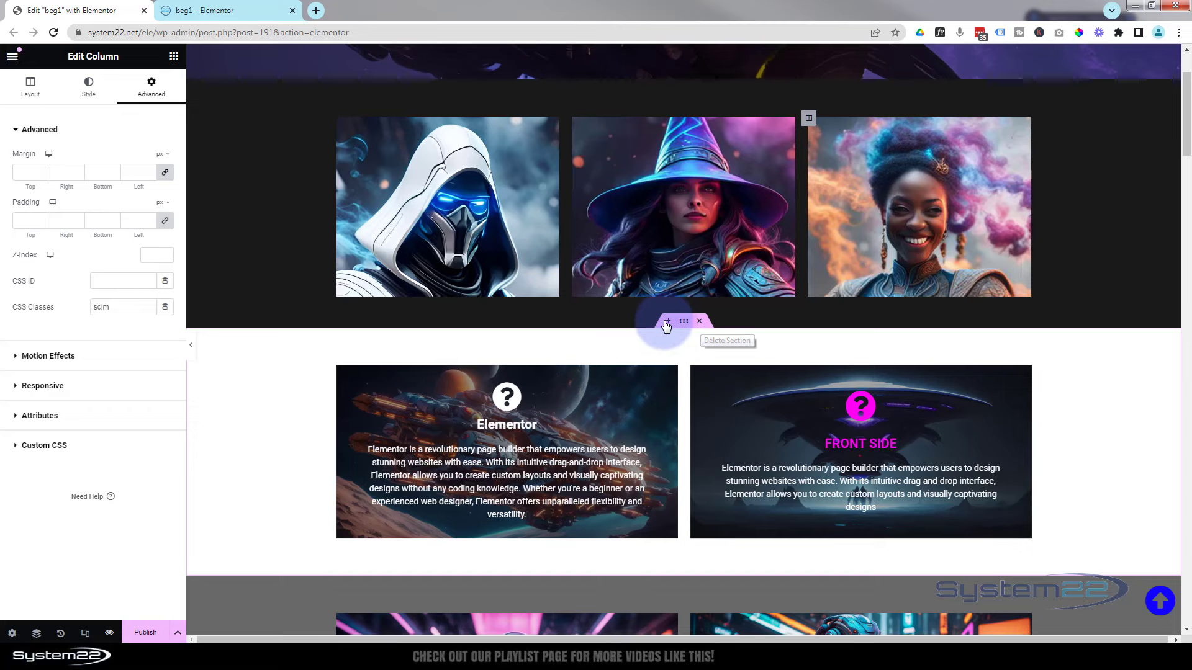
pyautogui.click(668, 321)
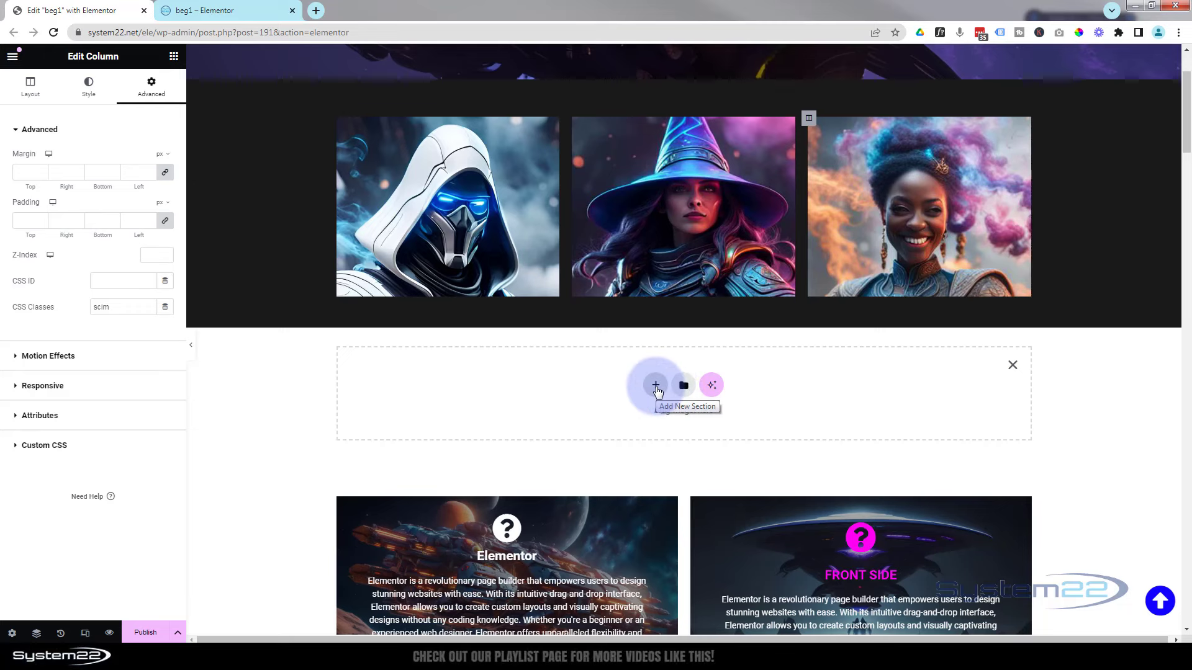
pyautogui.click(656, 387)
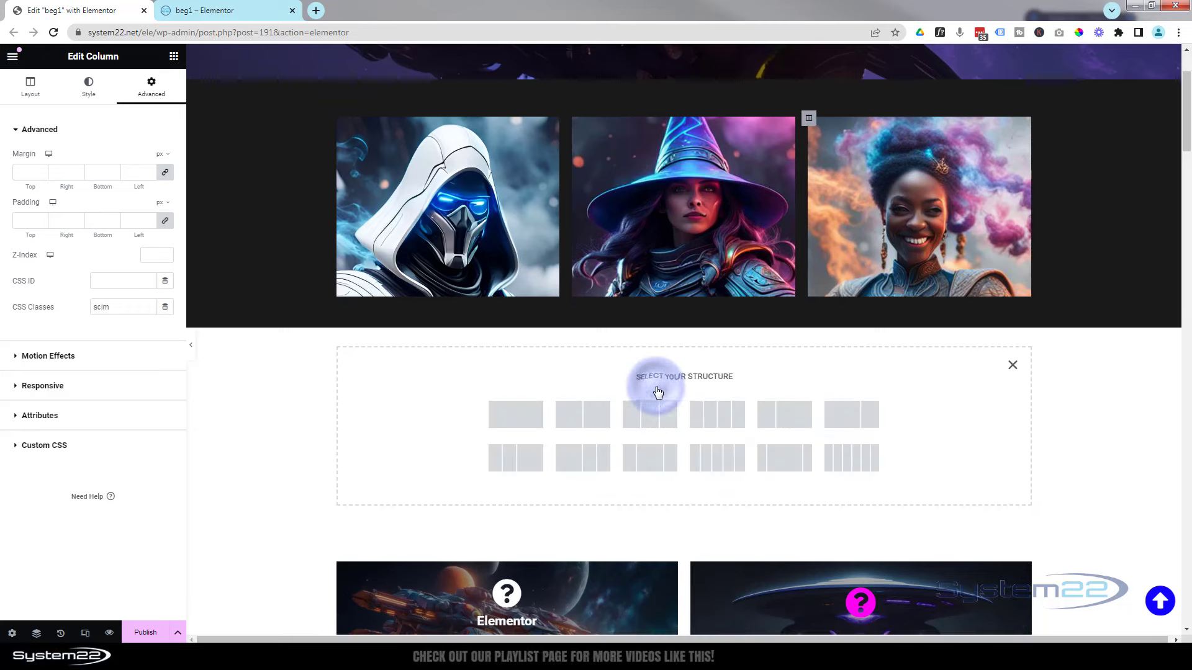
pyautogui.click(635, 416)
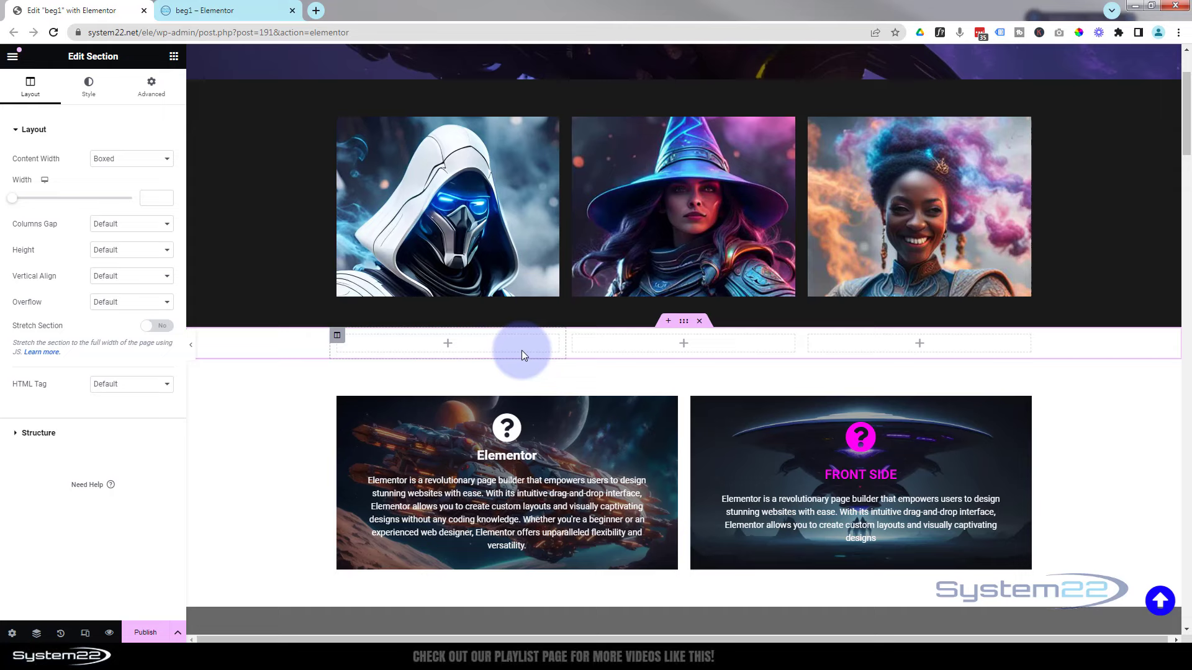
# - Drop an Image widget into the first column and set it to the tall witch portrait at Large 1024 x 1024
pyautogui.click(448, 343)
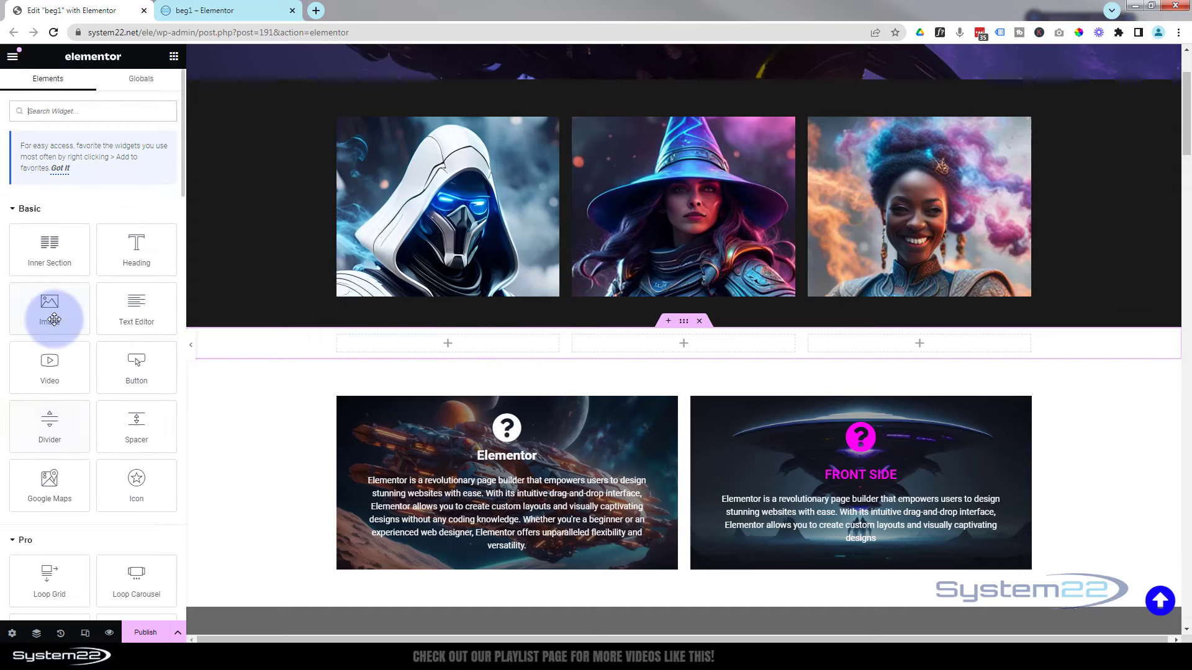
pyautogui.moveTo(49, 310); pyautogui.dragTo(498, 352)
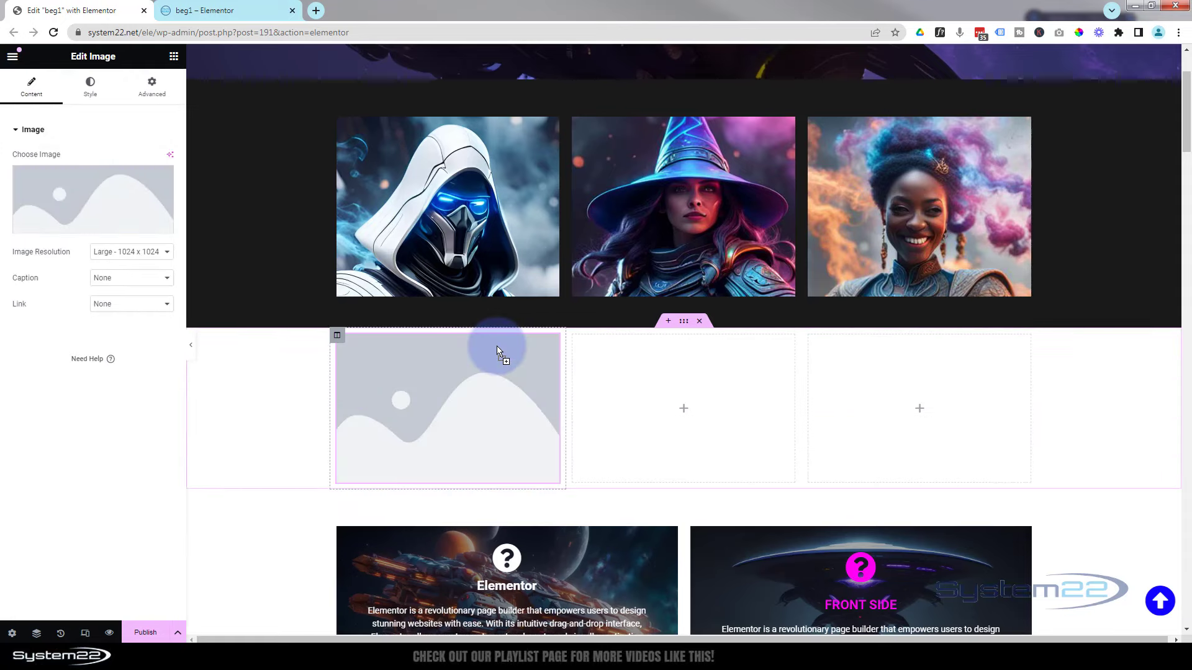
pyautogui.click(72, 201)
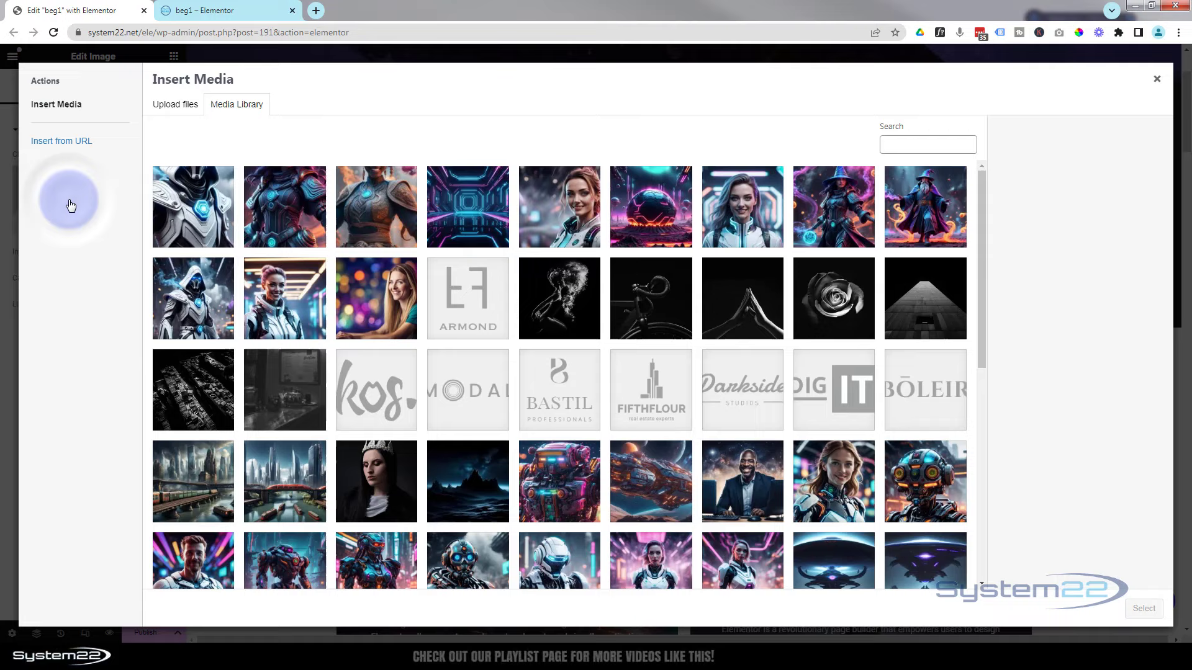
pyautogui.click(266, 223)
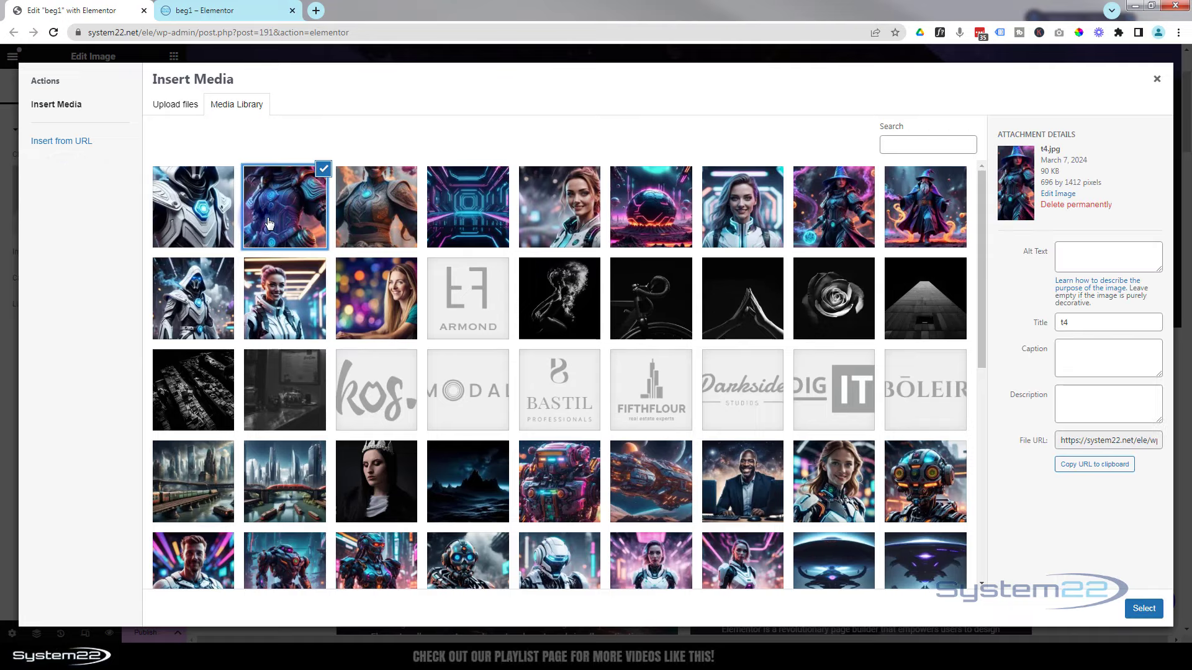
pyautogui.click(1144, 608)
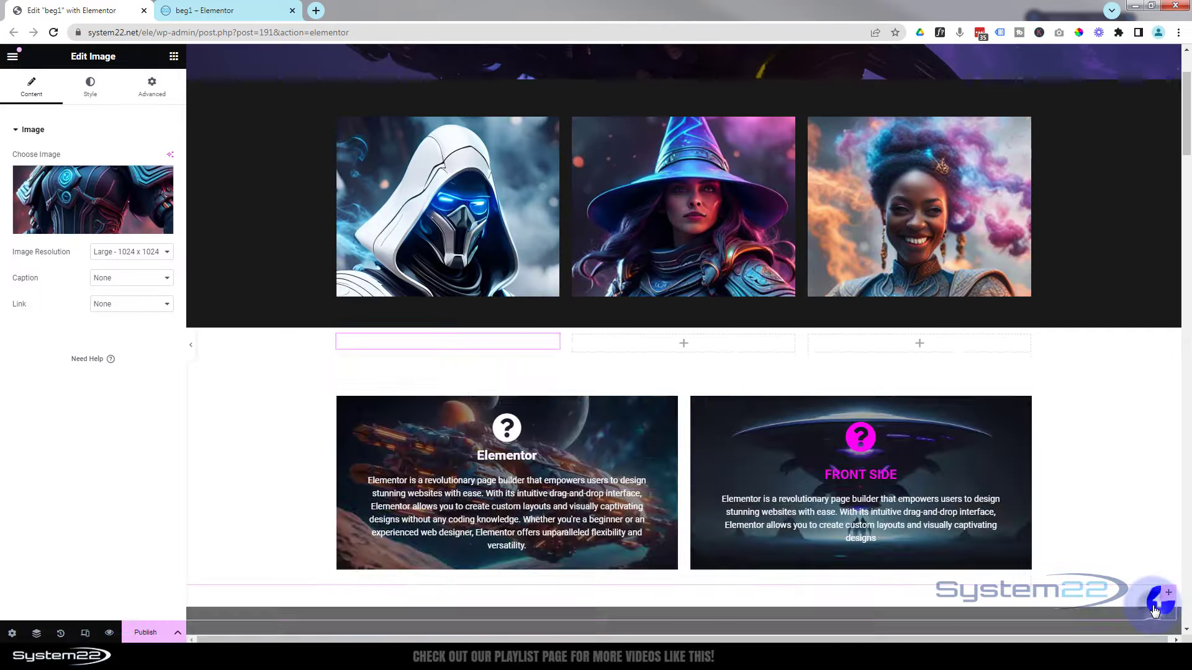
pyautogui.click(679, 491)
pyautogui.scroll(-3, 679, 490)
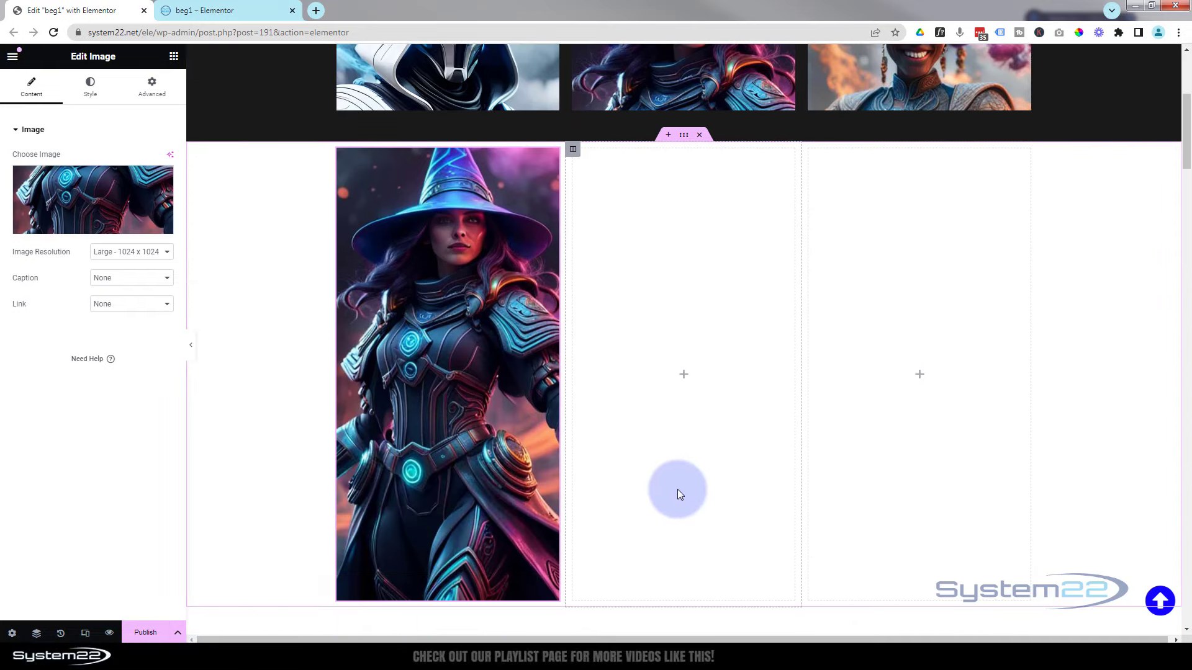
pyautogui.scroll(1, 679, 493)
pyautogui.scroll(-1, 678, 494)
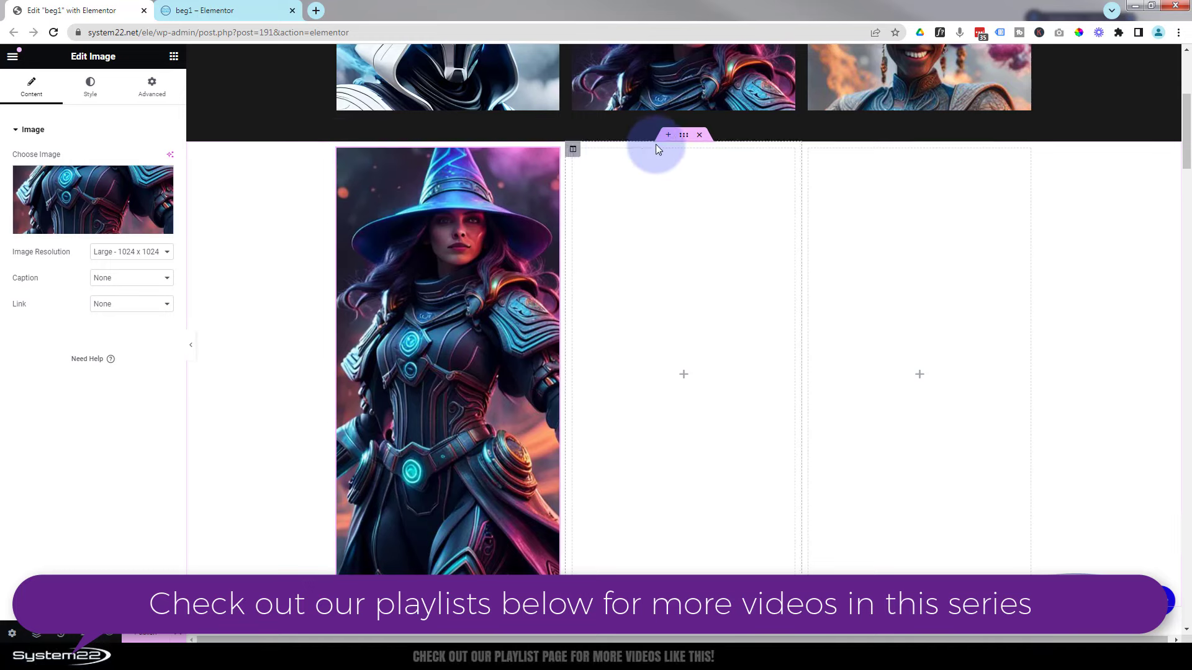
# - Give the new section linked 50 px padding on all sides, then select the witch column's Advanced settings
pyautogui.click(686, 137)
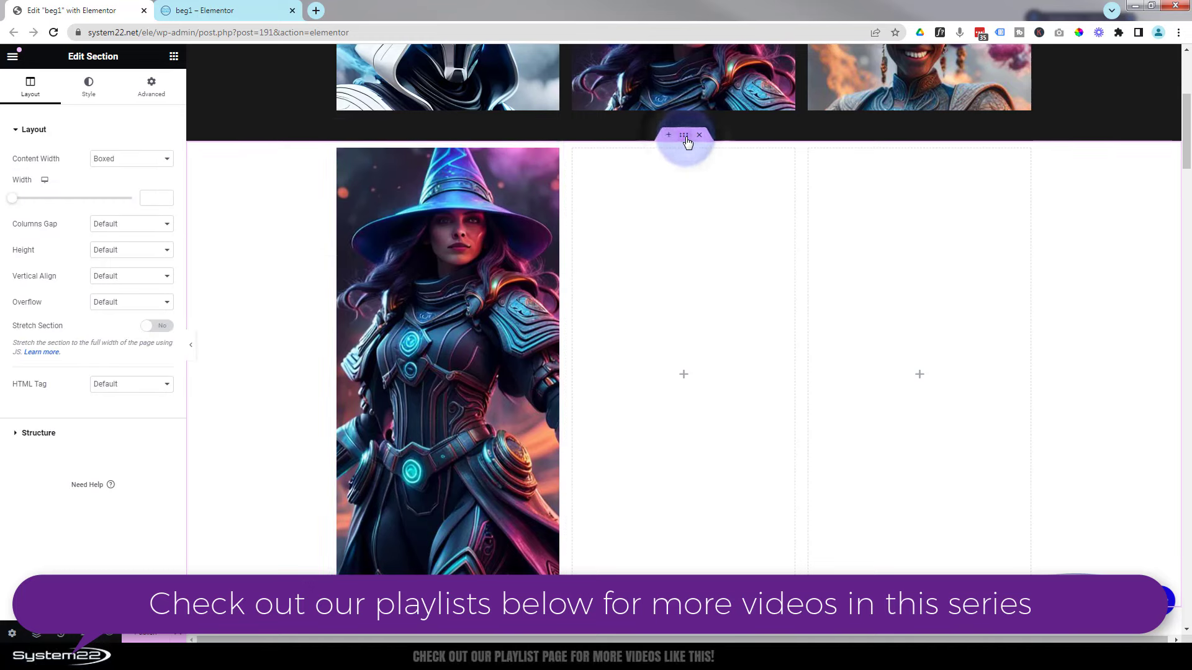
pyautogui.click(153, 91)
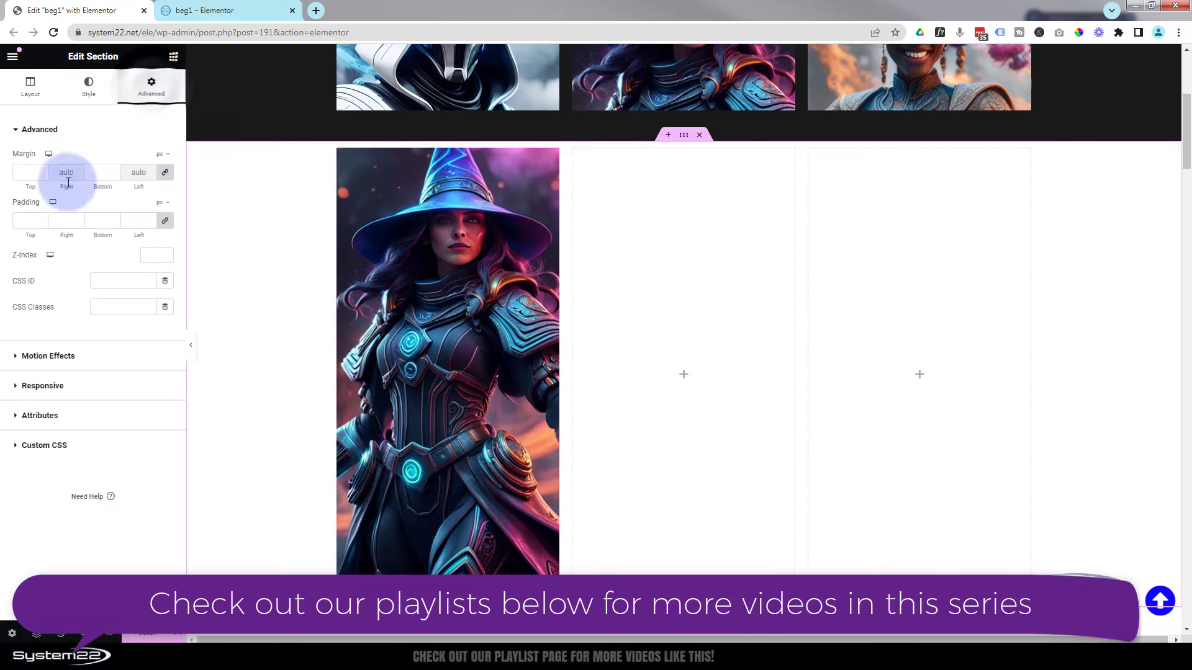
pyautogui.click(165, 220)
pyautogui.click(23, 221)
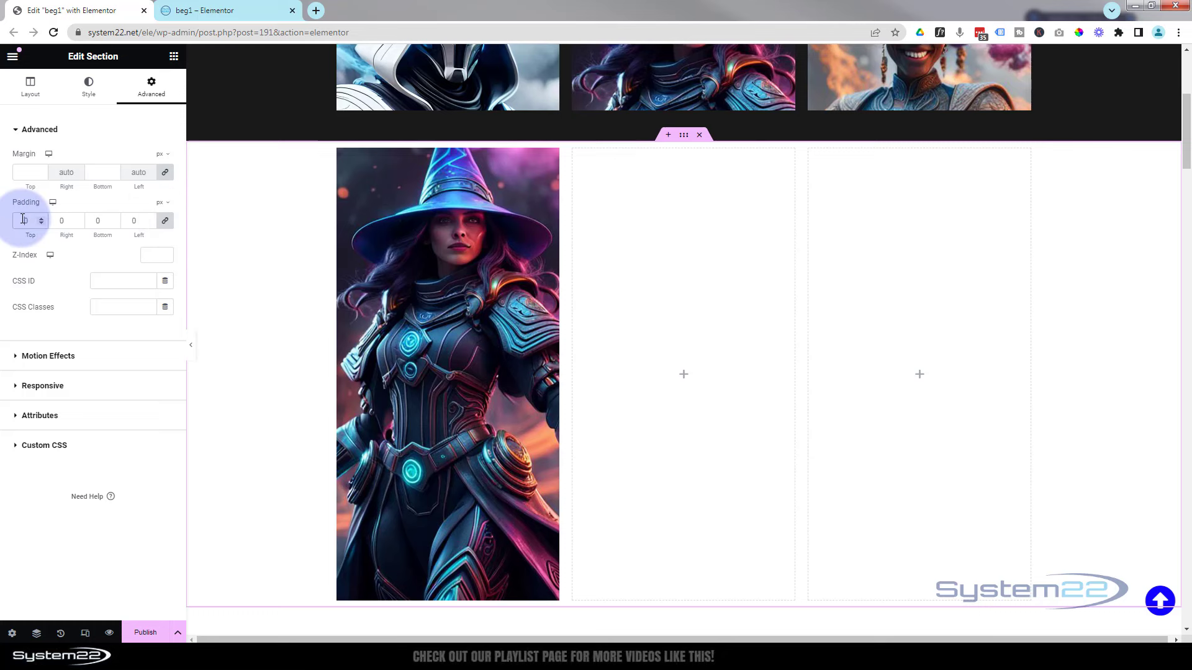
pyautogui.write('50')
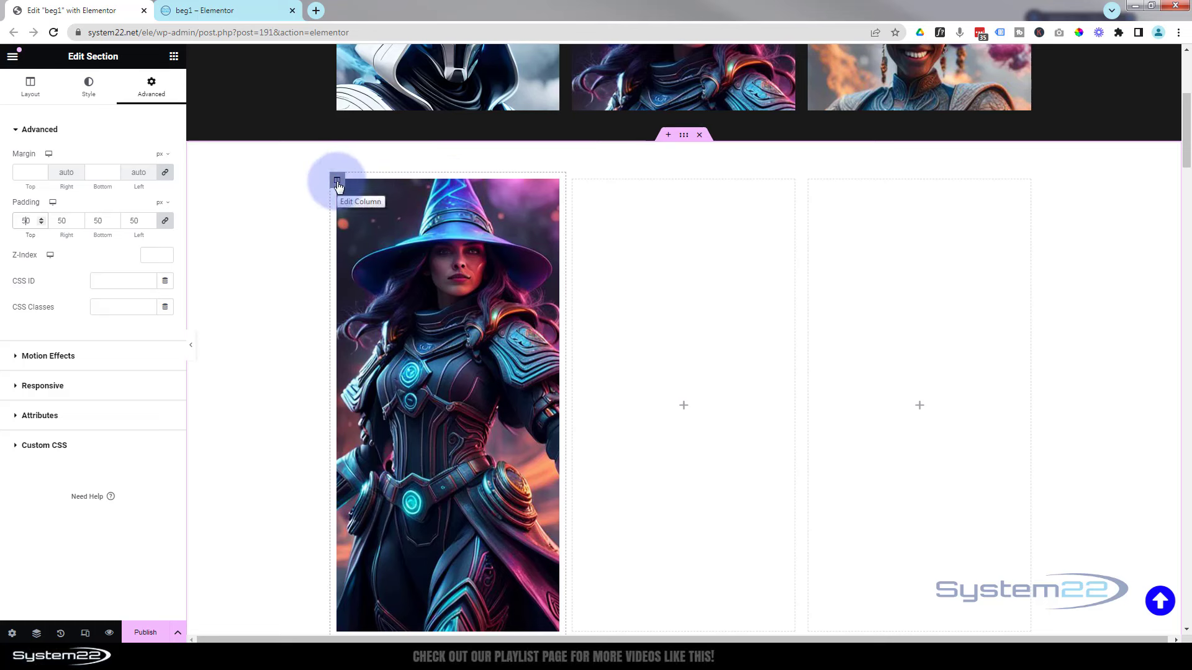
pyautogui.click(337, 181)
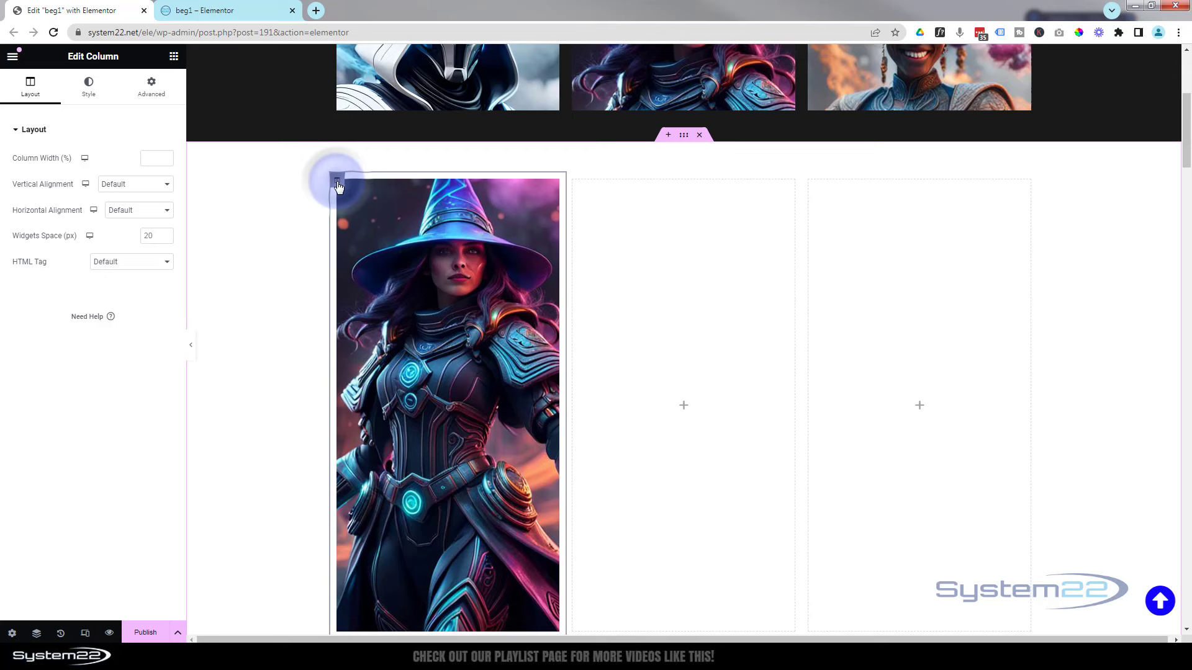
pyautogui.click(154, 88)
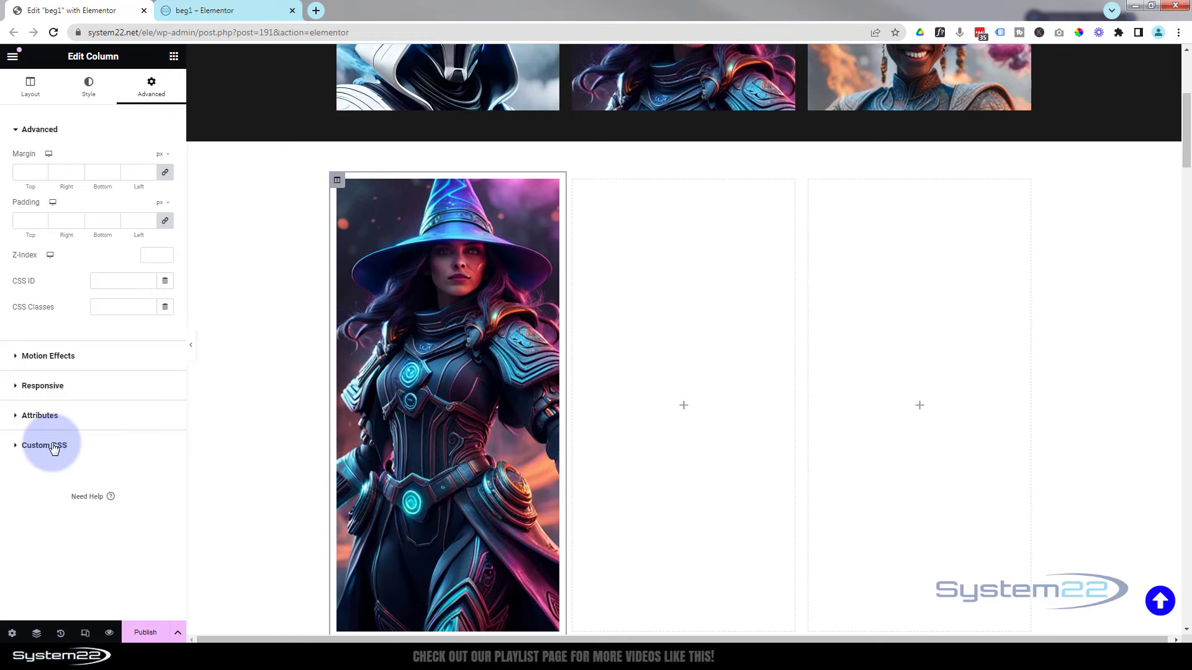
# - From the page preview tab, go to the WordPress Dashboard toward Appearance > Customize
pyautogui.click(200, 11)
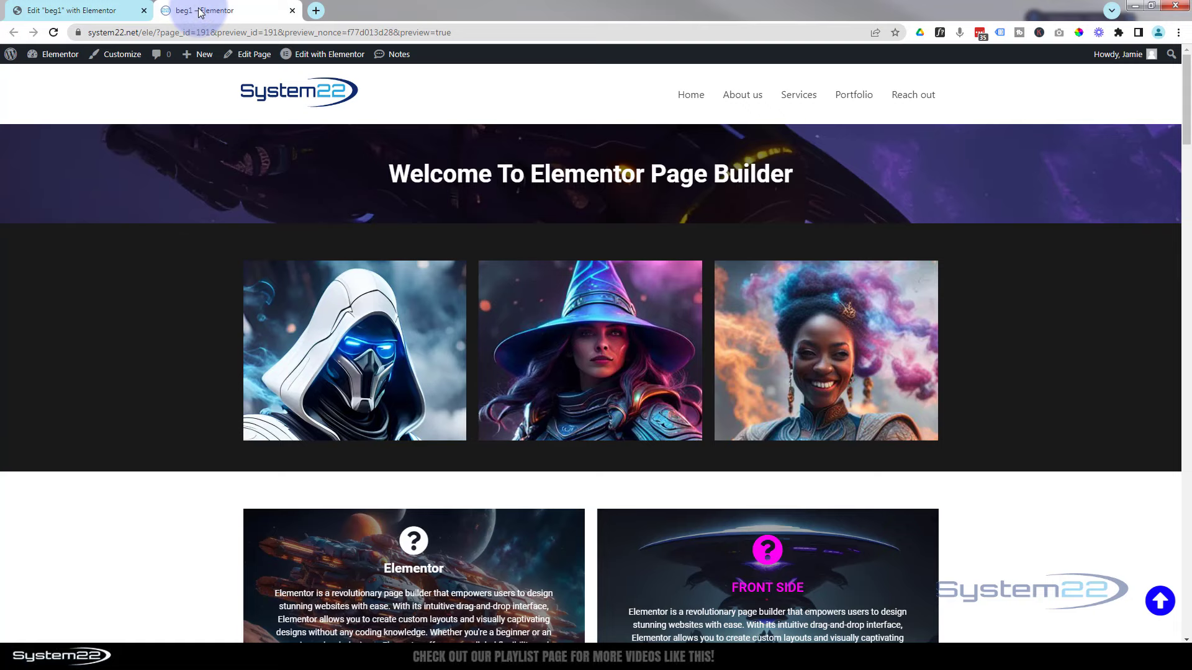
pyautogui.moveTo(34, 58)
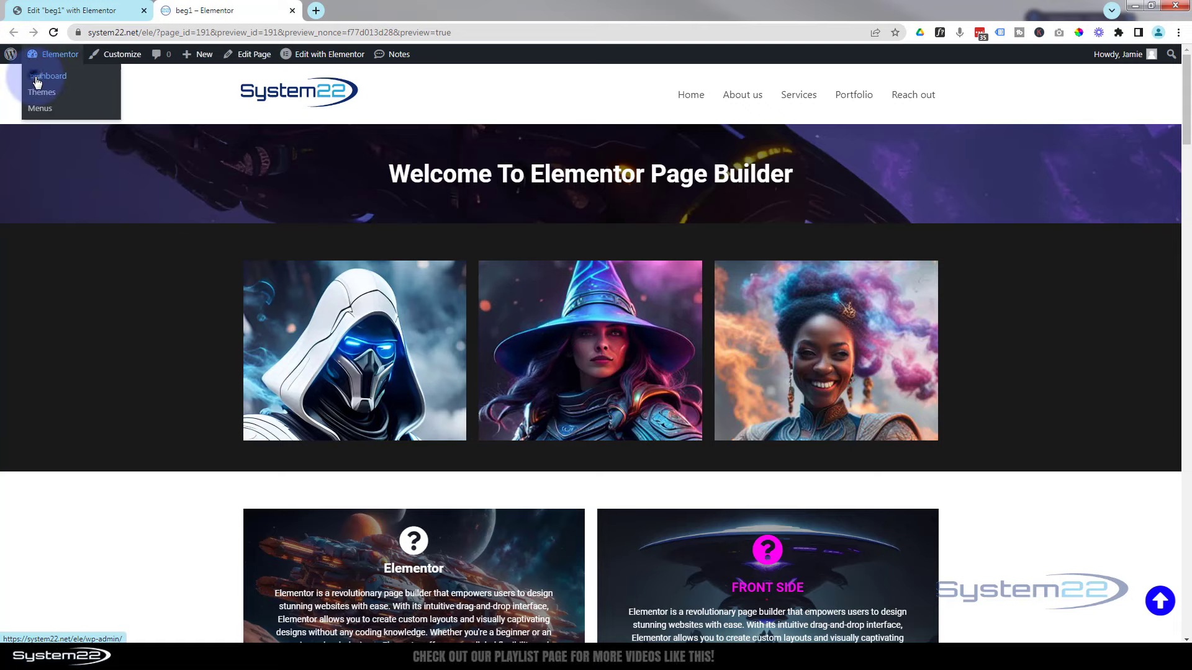
pyautogui.click(38, 78)
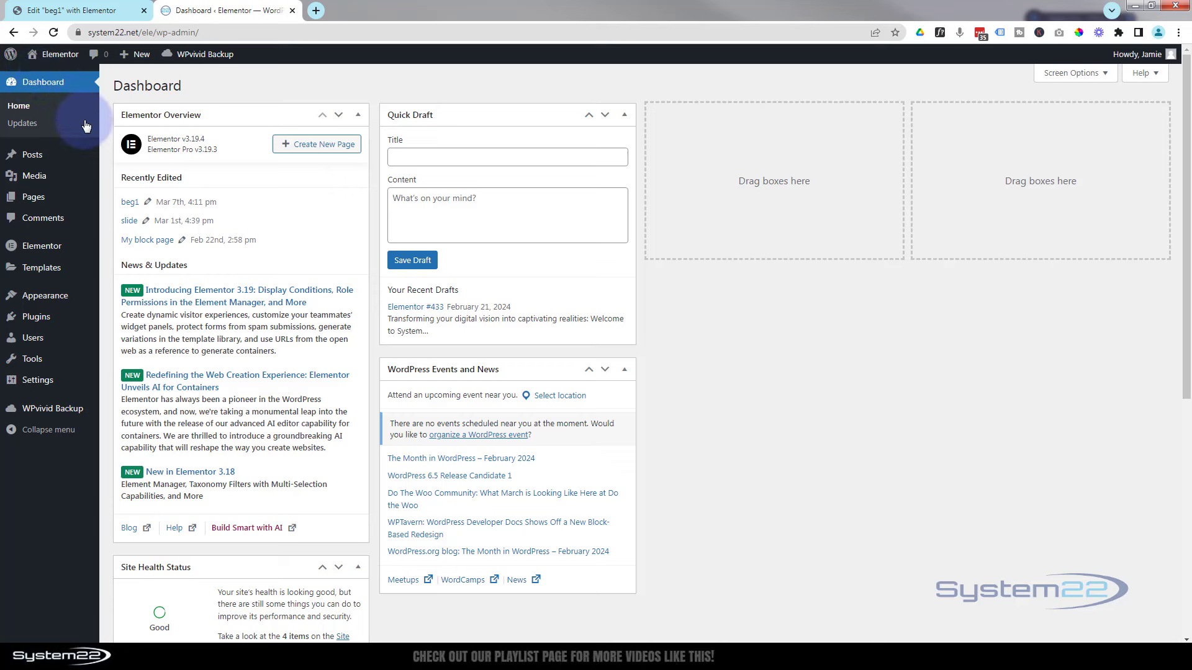
pyautogui.moveTo(40, 303)
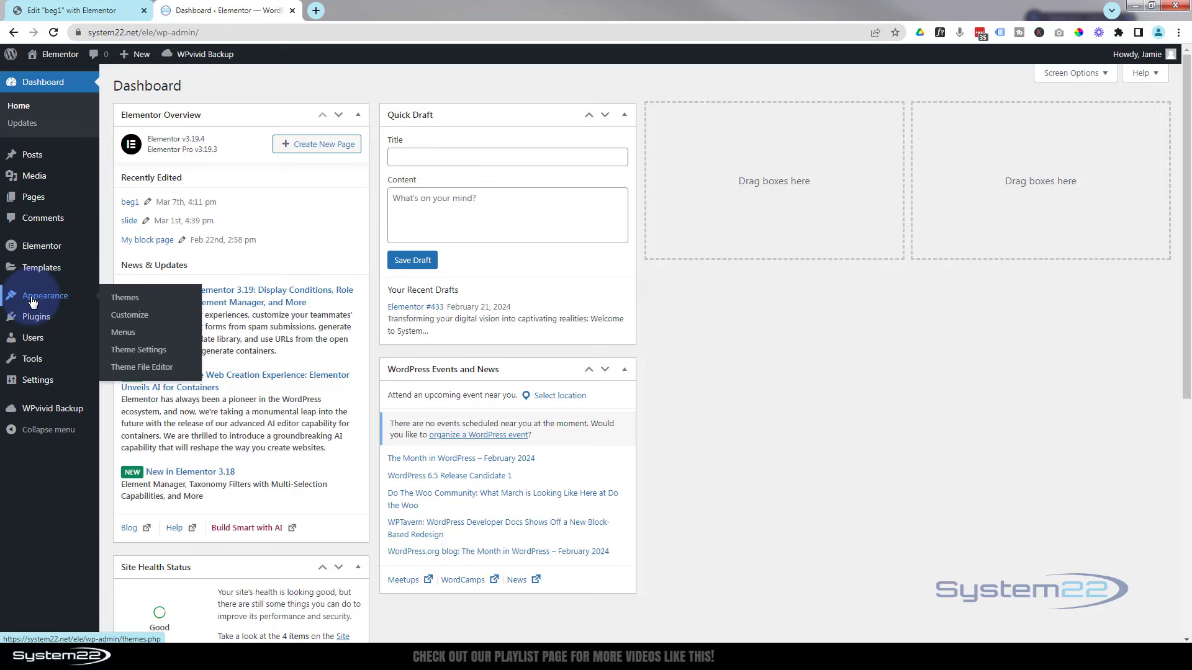
# - Review the existing hover rules in the Customizer's Additional CSS, then return to the Elementor editor
pyautogui.click(132, 320)
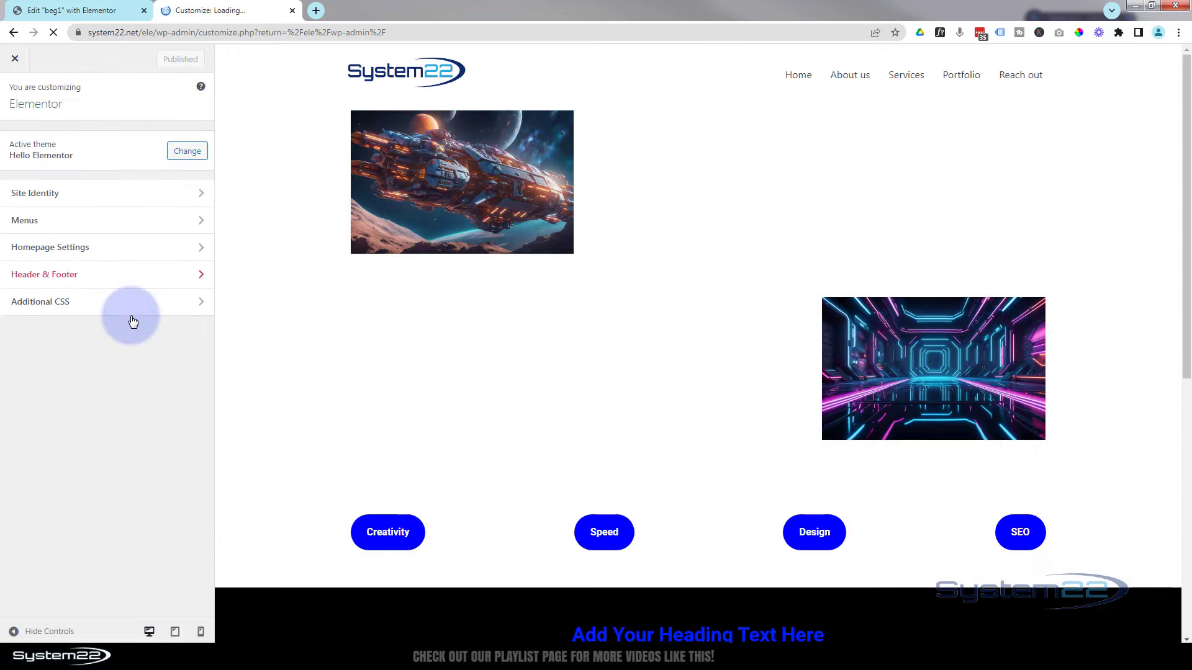
pyautogui.click(106, 304)
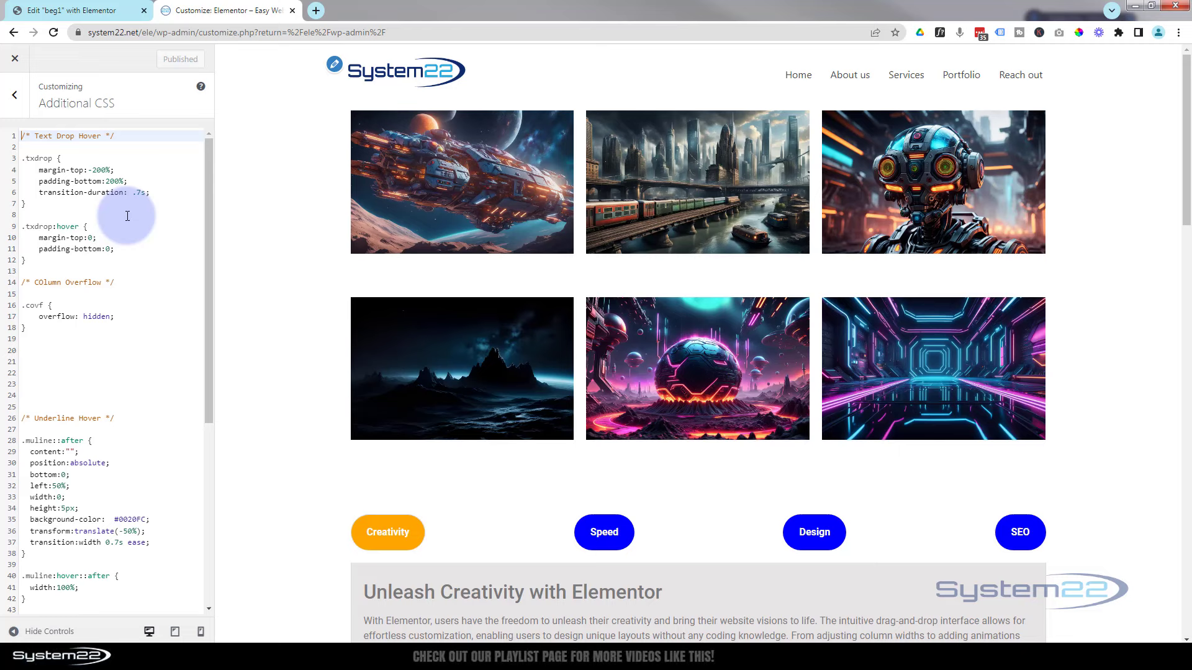
pyautogui.click(82, 12)
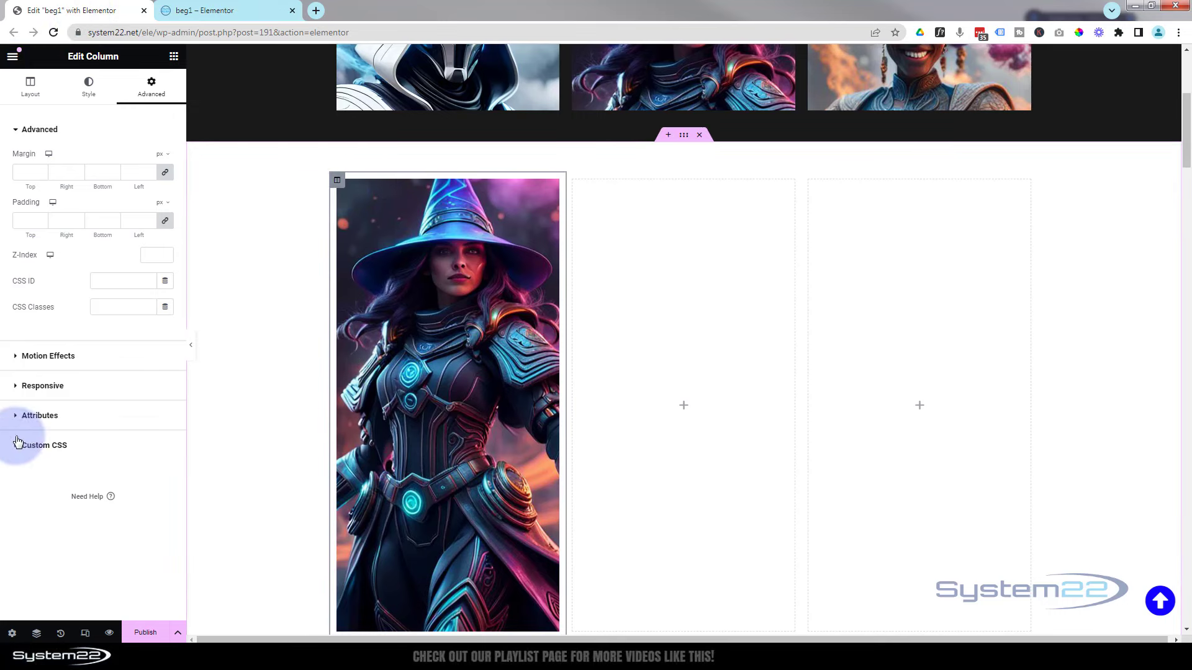
# - Expand the Custom CSS section in the witch column's Advanced settings
pyautogui.click(58, 447)
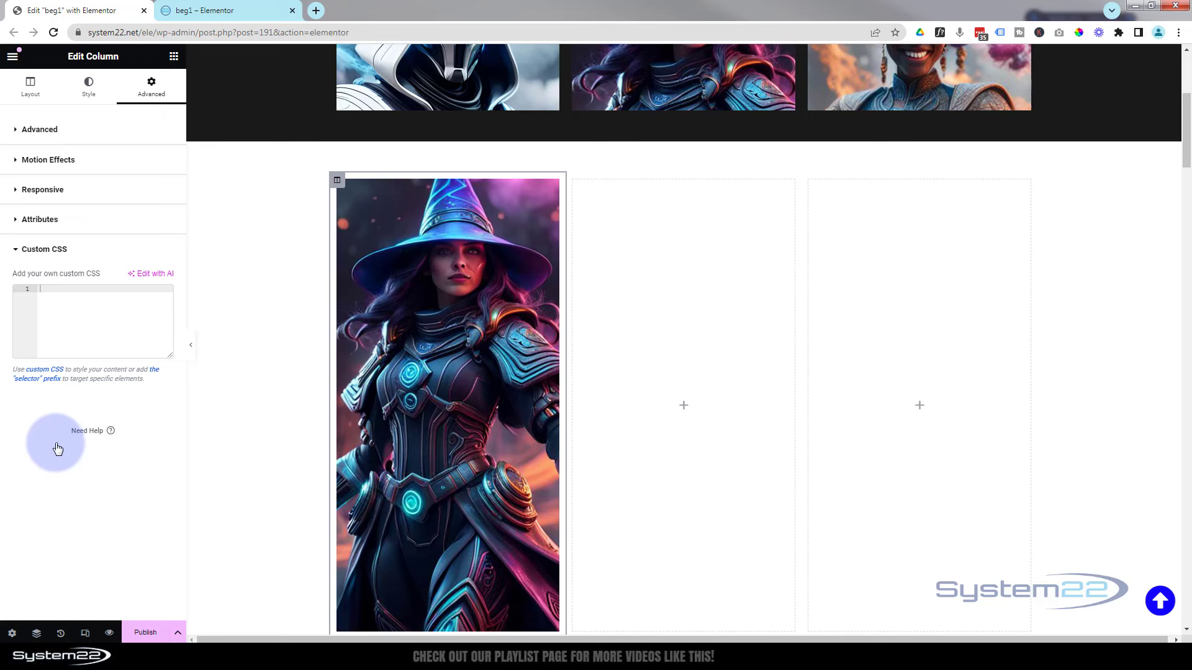
# - Start a .scrim rule in the column's Custom CSS with height:300px
pyautogui.click(45, 289)
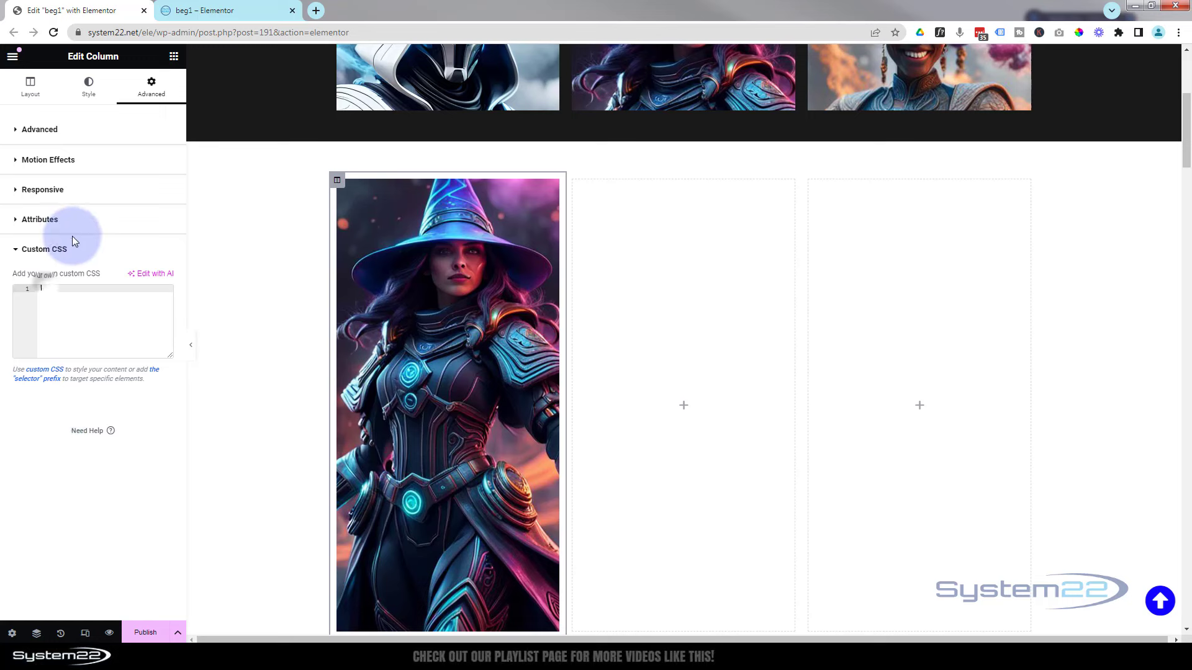
pyautogui.write('.')
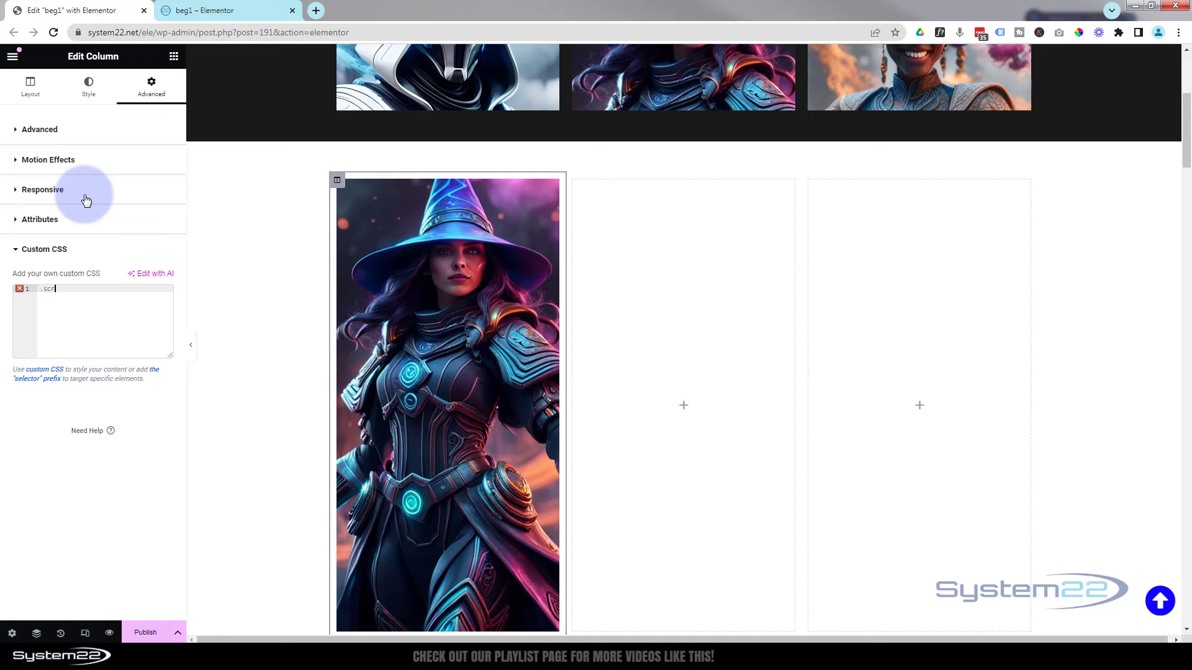
pyautogui.write('scrim')
pyautogui.write('{}')
pyautogui.press('Return')
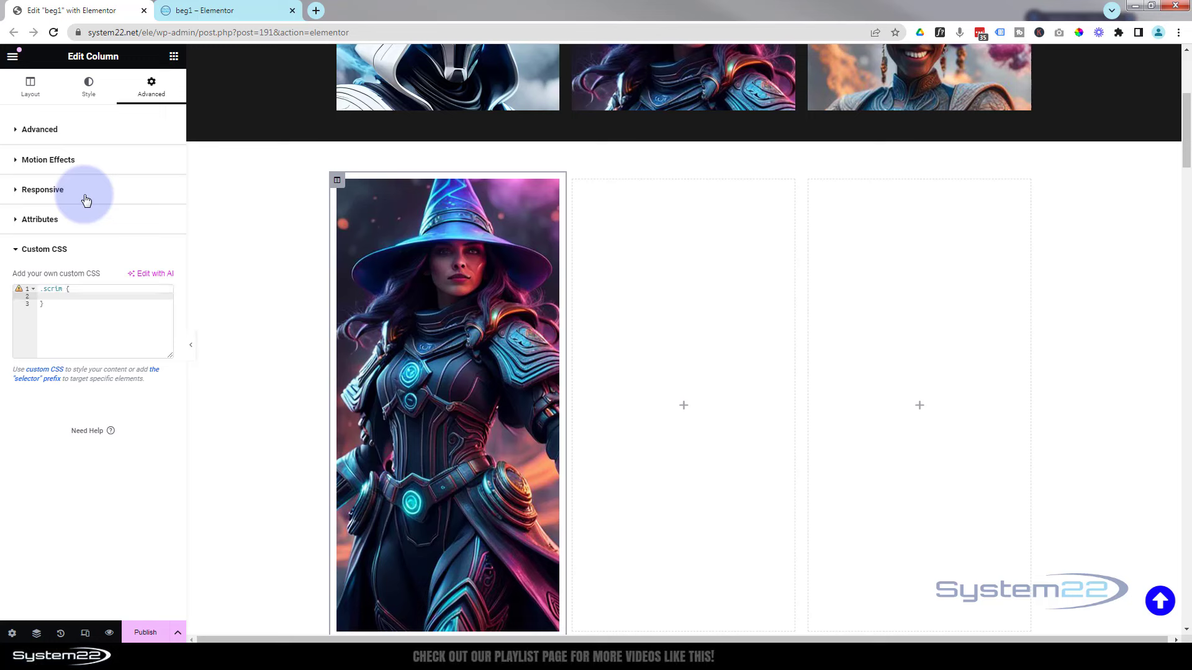
pyautogui.write('height')
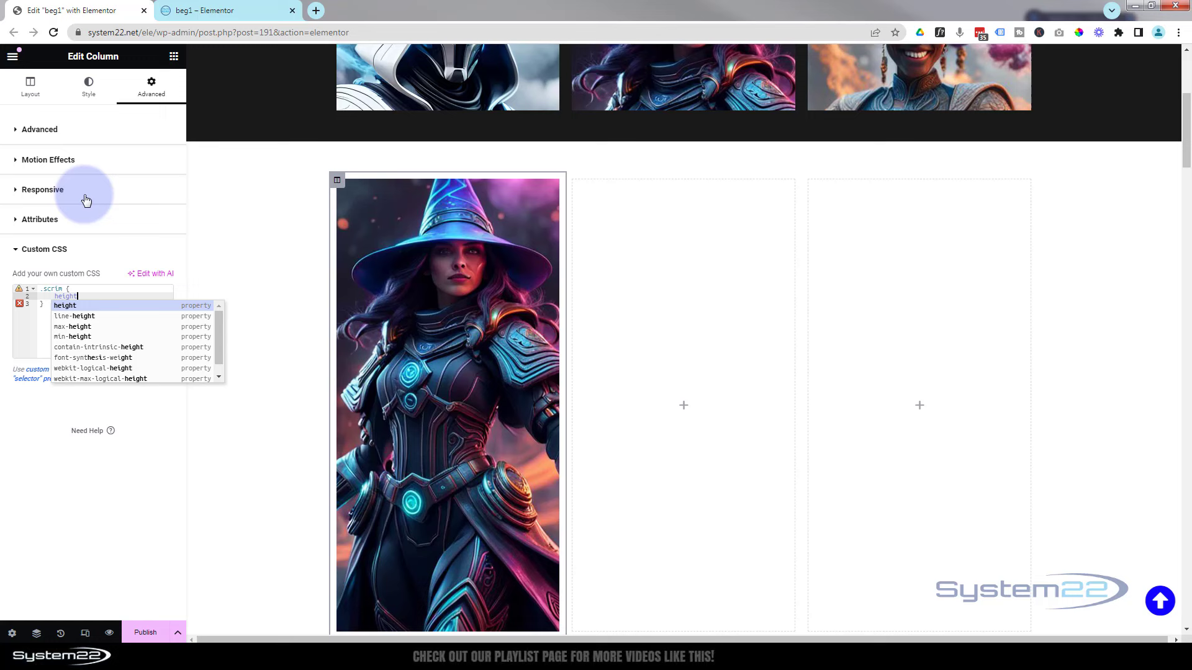
pyautogui.write(':')
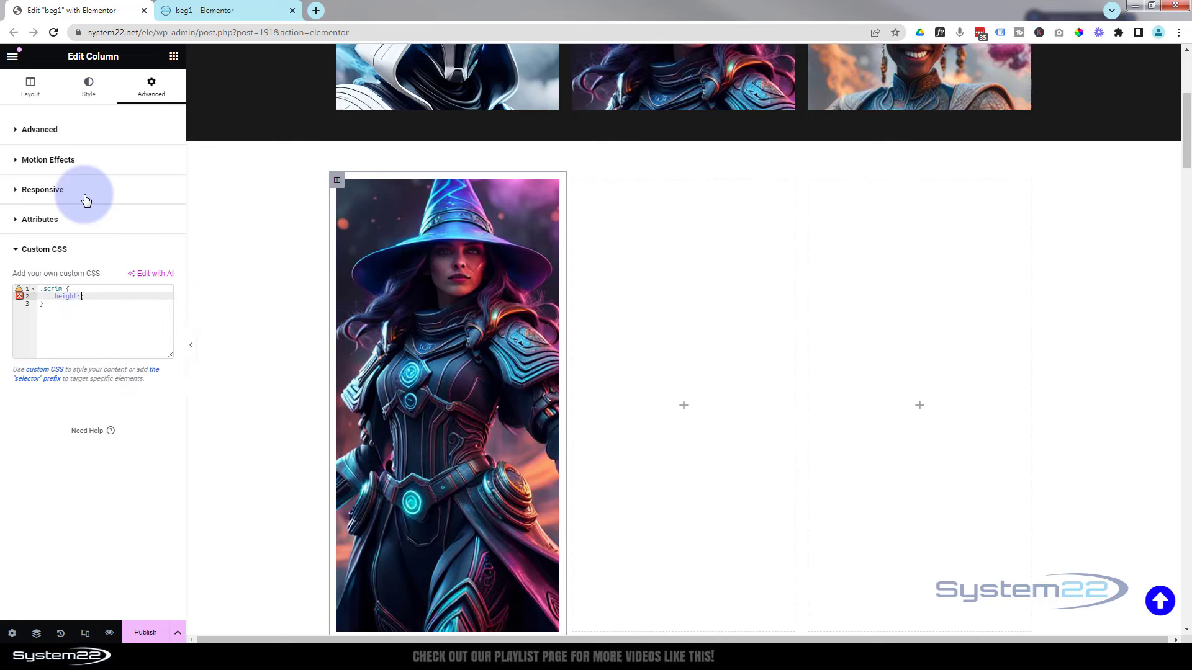
pyautogui.write('300px;')
# - Add overflow:hidden to the .scrim rule and select the word scrim for reuse
pyautogui.click(105, 296)
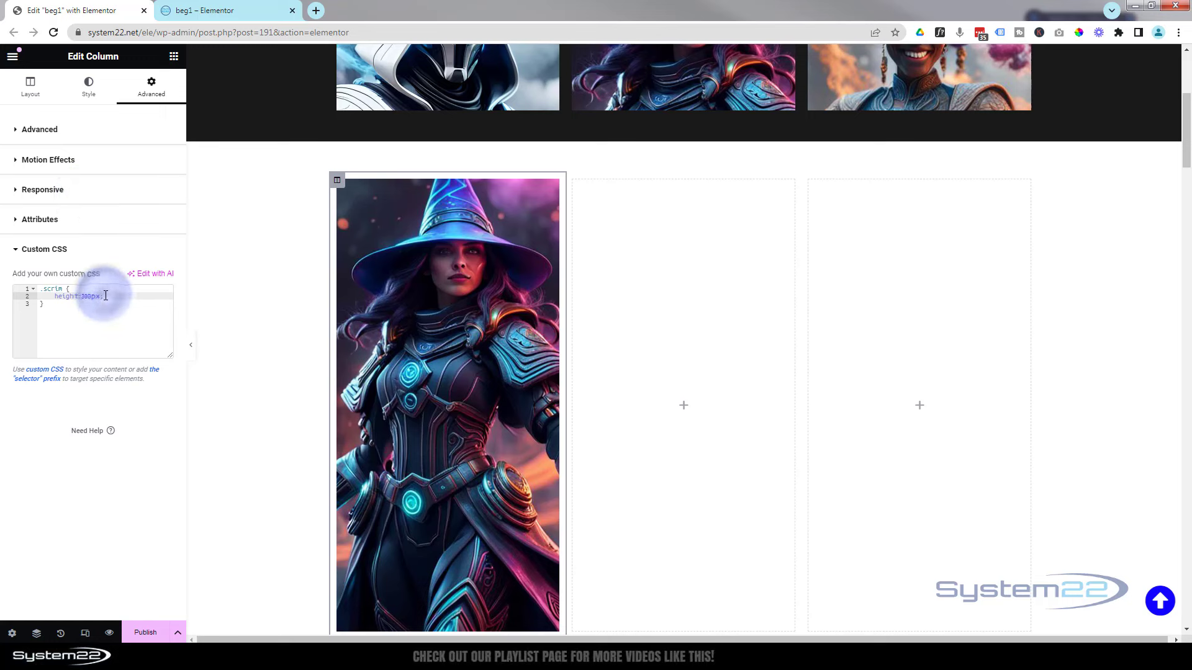
pyautogui.click(106, 296)
pyautogui.press('Return')
pyautogui.write('o')
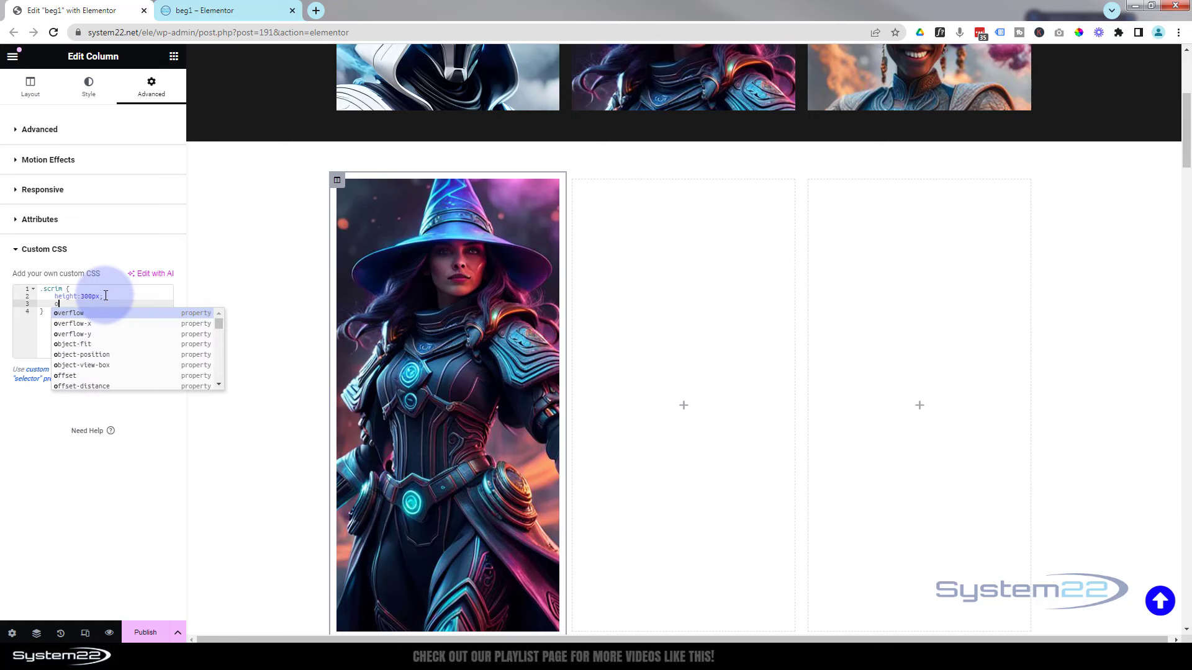
pyautogui.write('verflow:hidden')
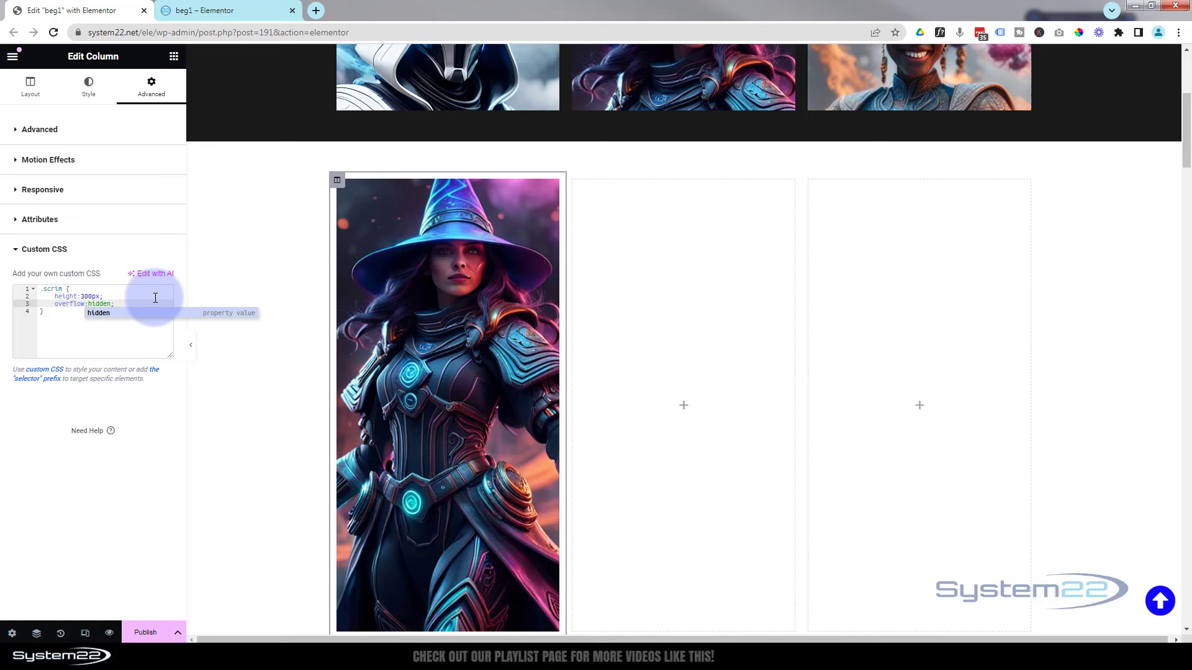
pyautogui.write(';')
pyautogui.click(52, 319)
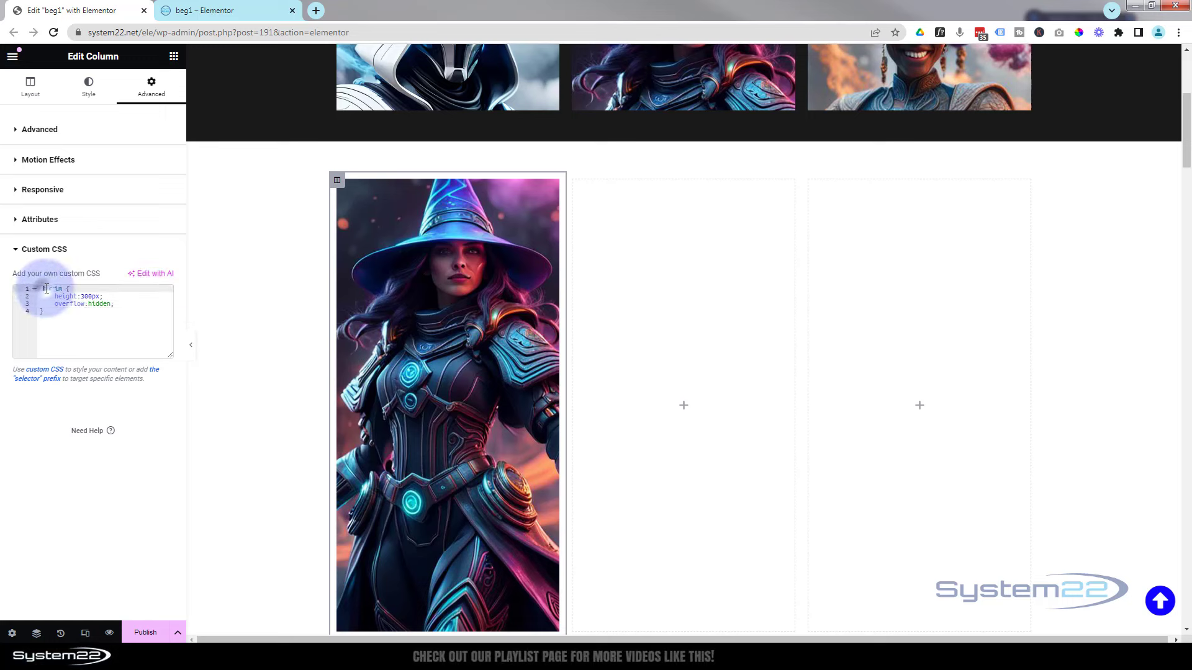
pyautogui.moveTo(40, 288); pyautogui.dragTo(59, 286)
pyautogui.doubleClick(60, 287)
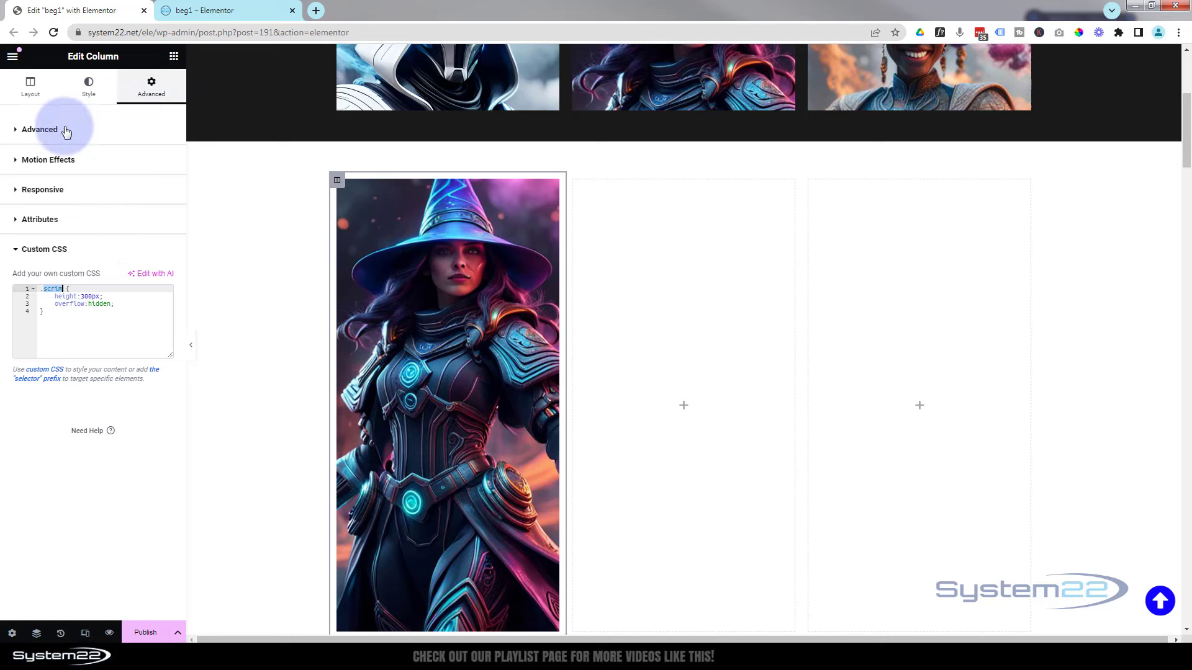
# - Give the witch column the CSS class scrim, cropping the portrait to a 300px-high strip
pyautogui.click(34, 131)
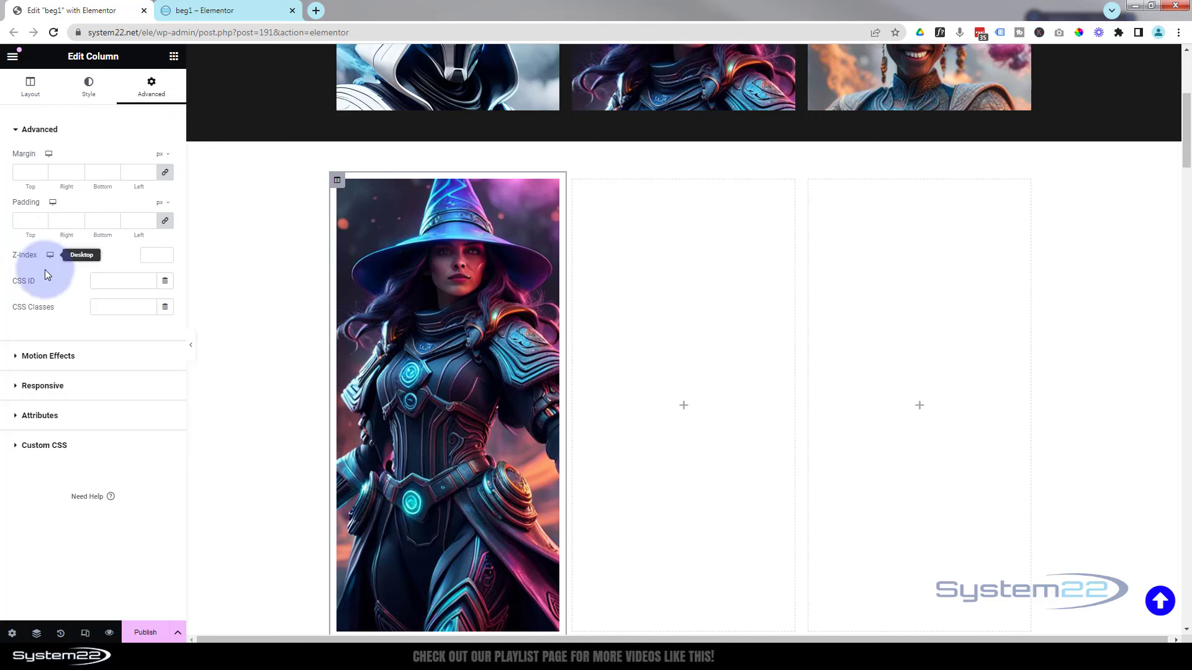
pyautogui.click(105, 306)
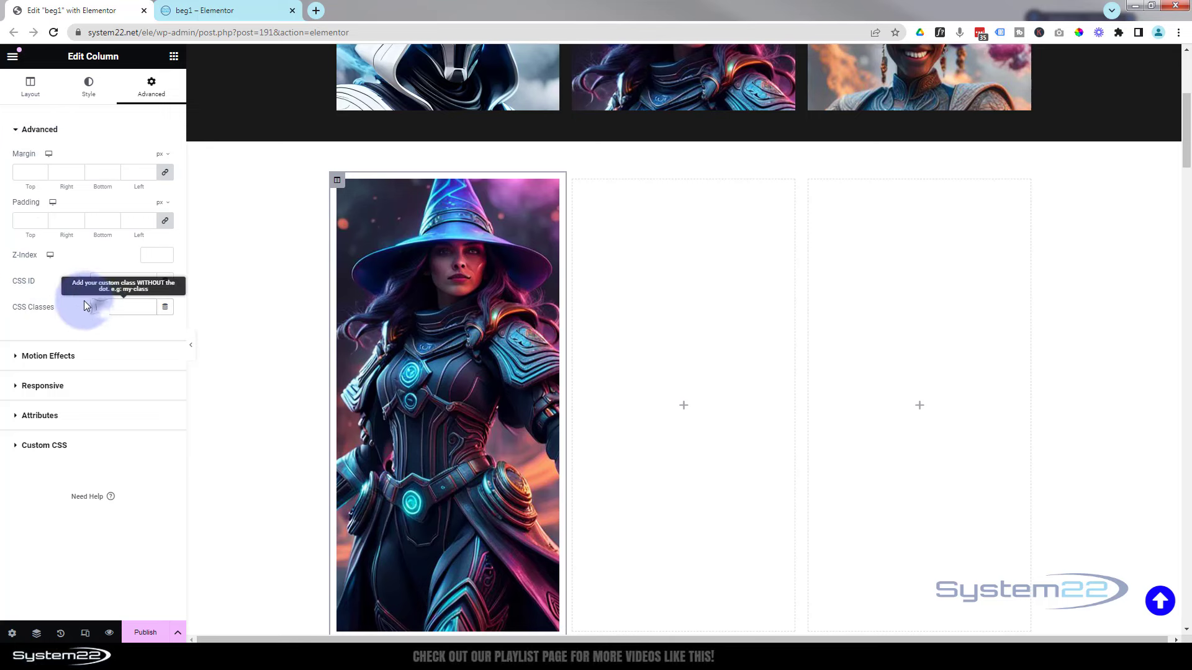
pyautogui.write('scrim')
pyautogui.click(50, 289)
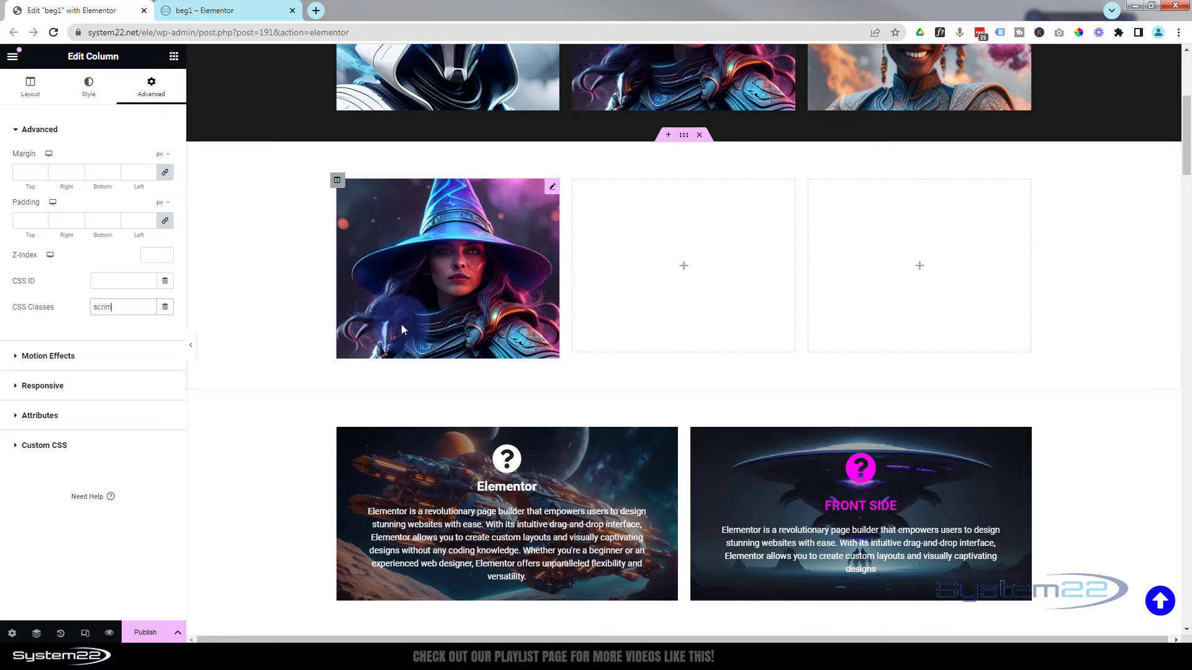
pyautogui.click(546, 380)
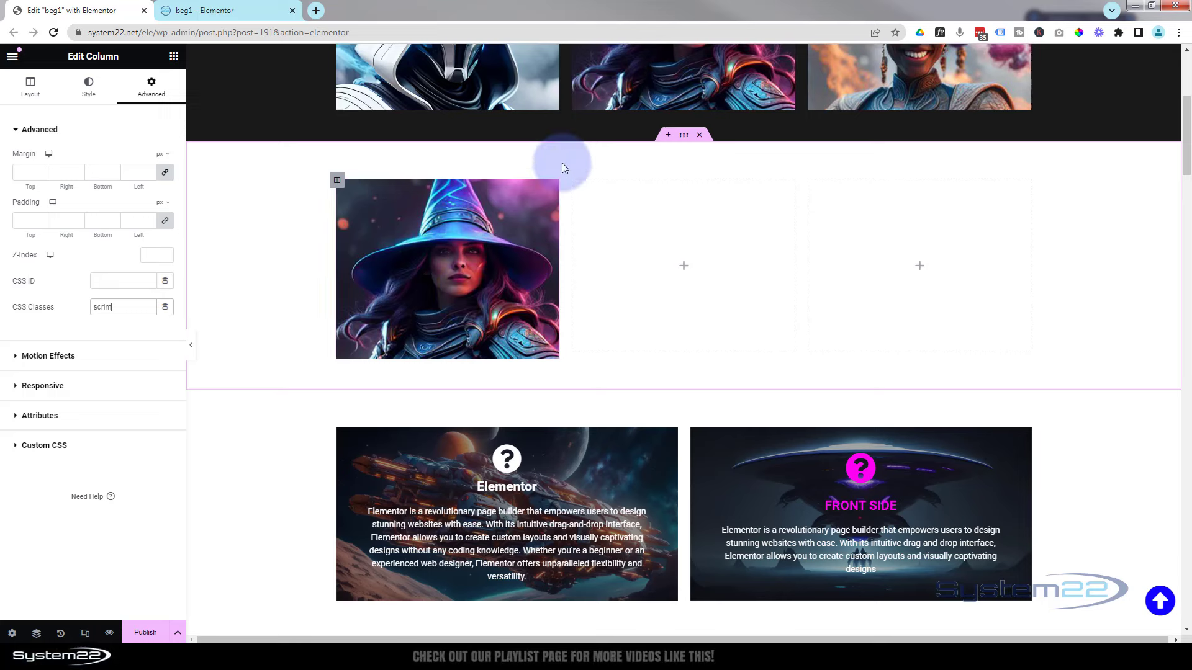
# - In the witch image's Custom CSS, write an .imgscr rule with margin-top:0
pyautogui.click(553, 189)
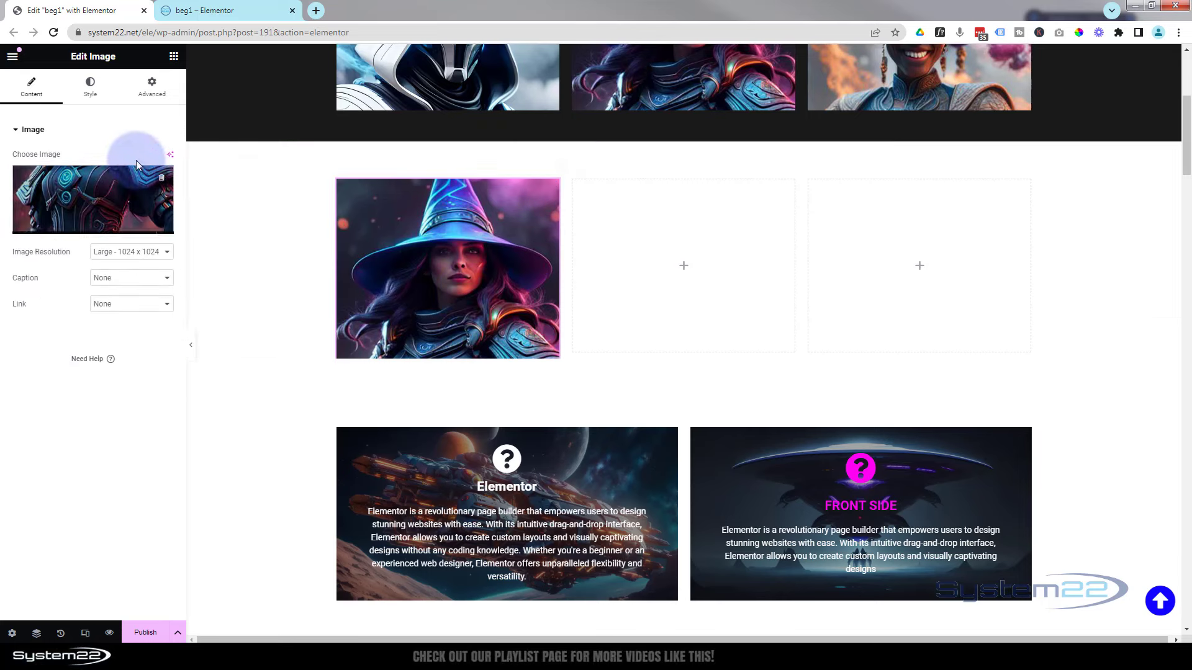
pyautogui.click(151, 91)
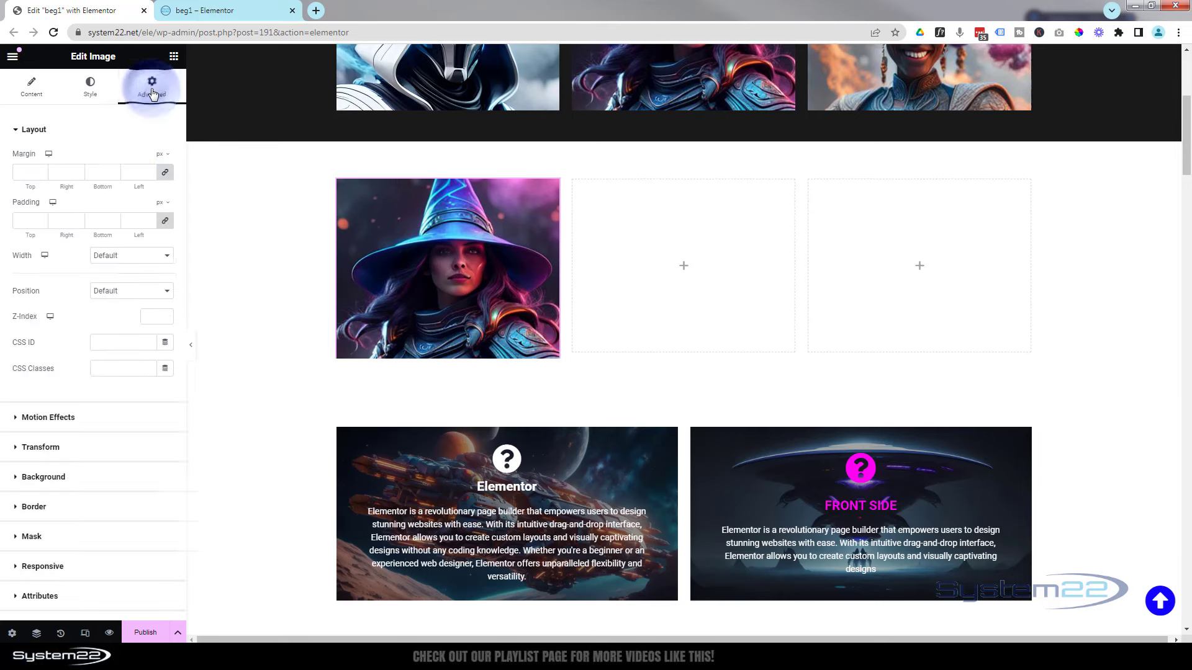
pyautogui.scroll(-2, 94, 538)
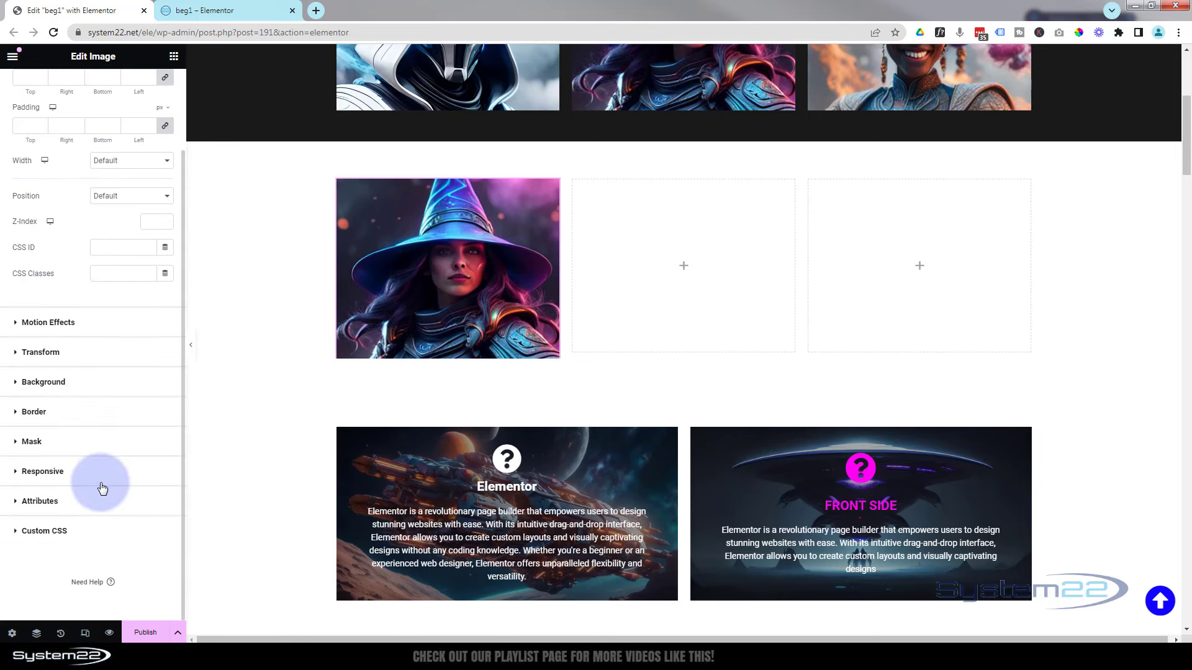
pyautogui.click(62, 531)
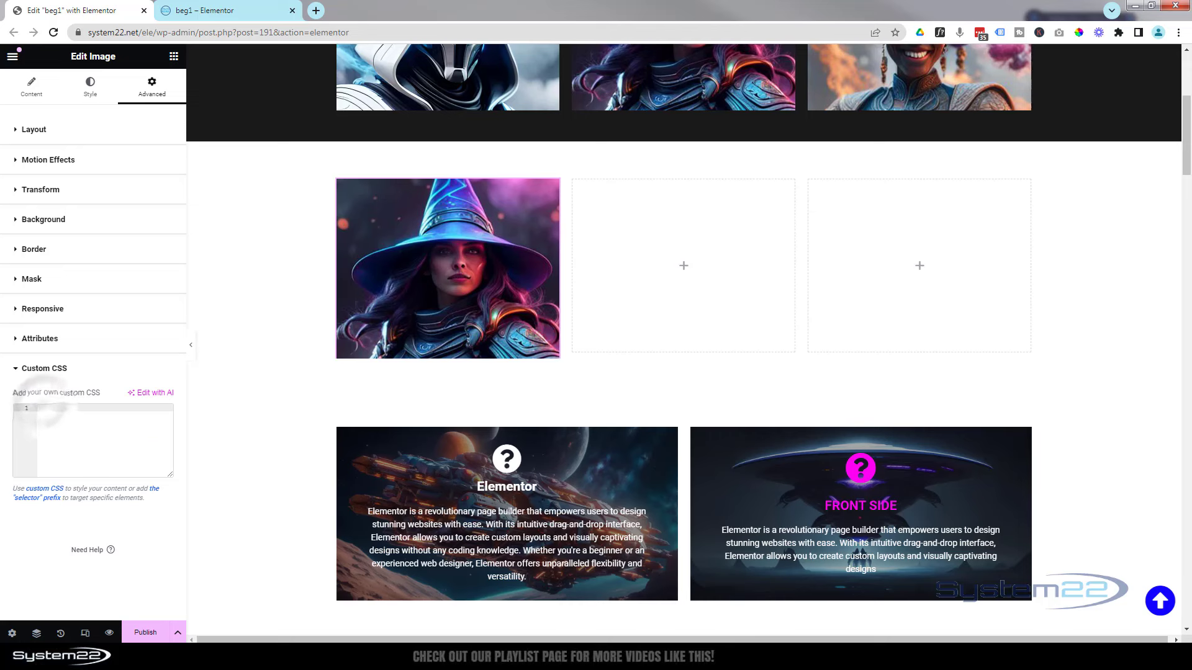
pyautogui.write('.imgscr {')
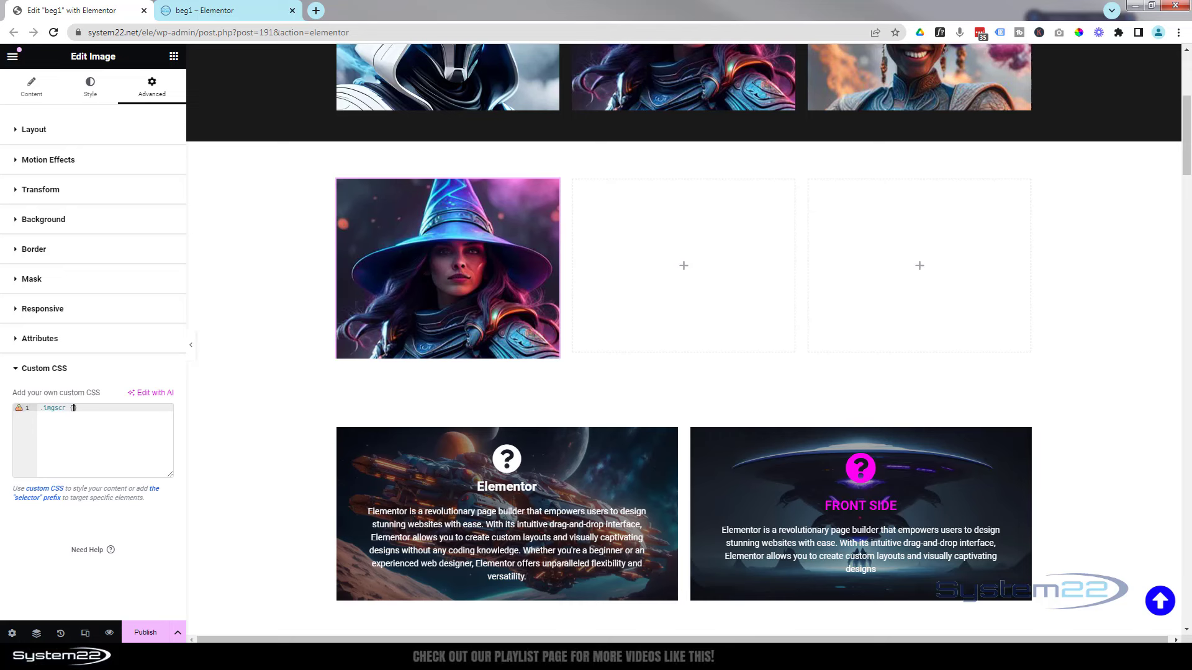
pyautogui.press('Return')
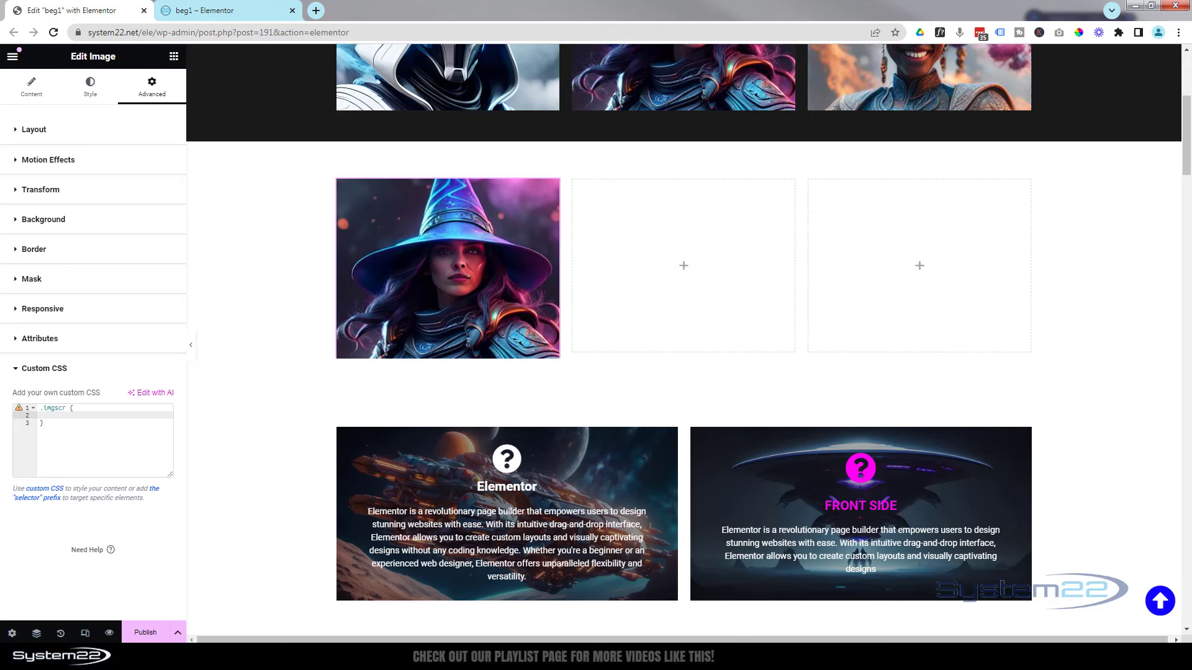
pyautogui.write('margin-top')
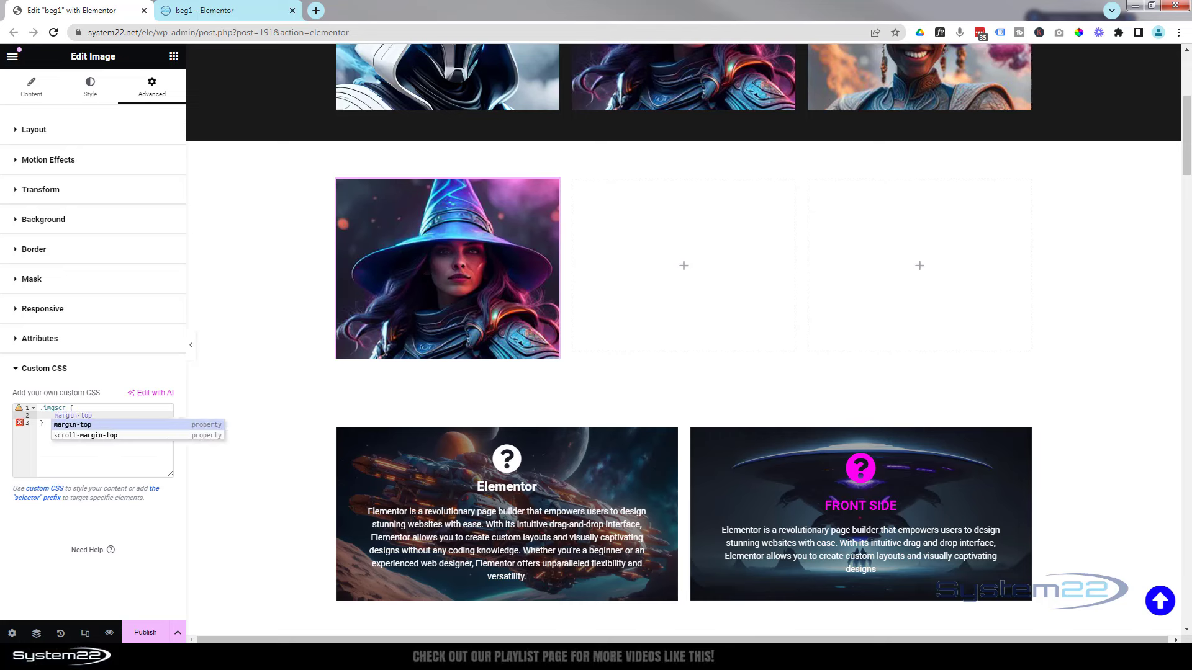
pyautogui.write(':0')
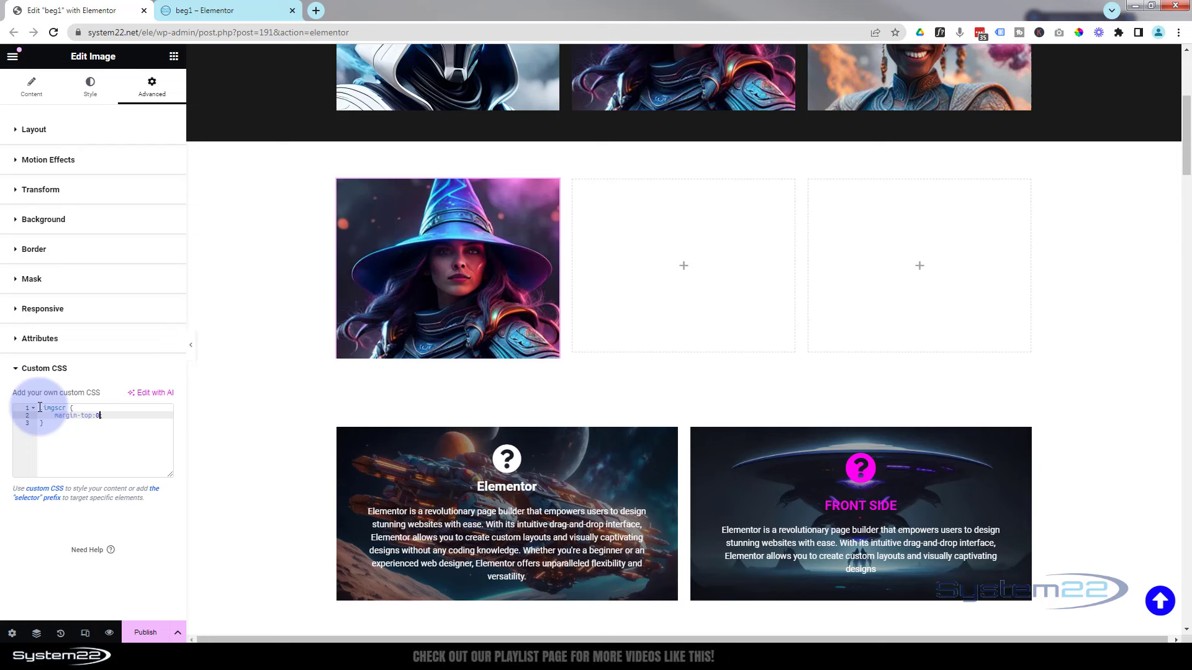
# - Duplicate the rule as .imgscr:hover with margin-top:-100%, and copy the imgscr class name
pyautogui.moveTo(40, 407); pyautogui.dragTo(56, 426)
pyautogui.hotkey('ctrl', 'c')
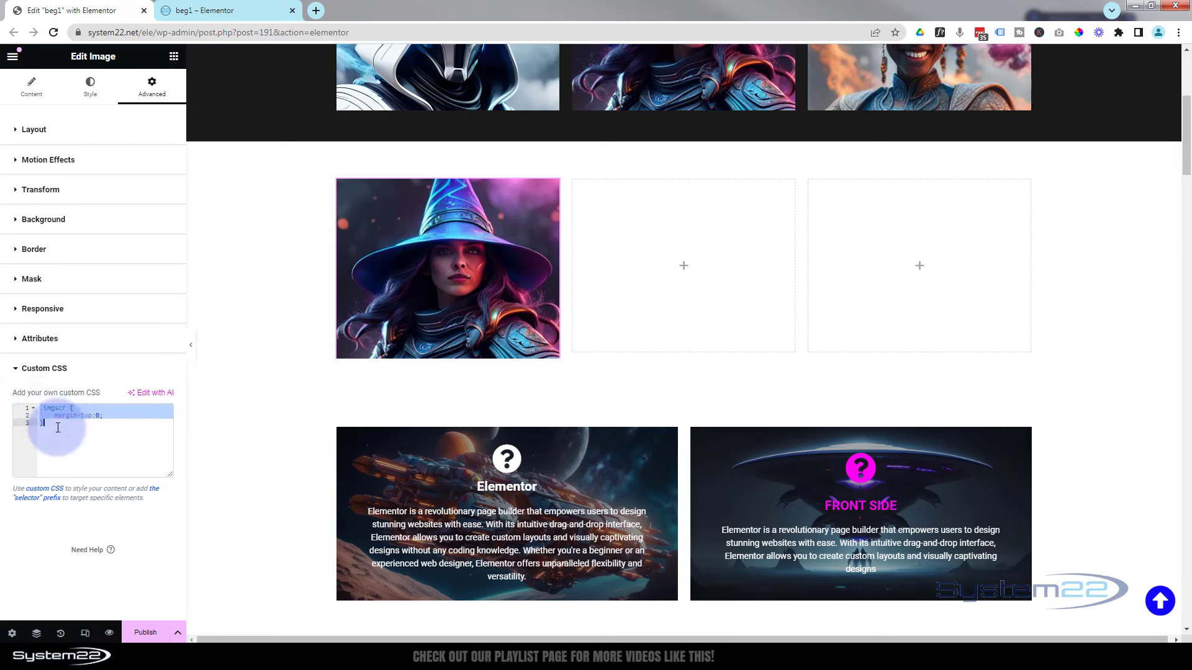
pyautogui.click(50, 422)
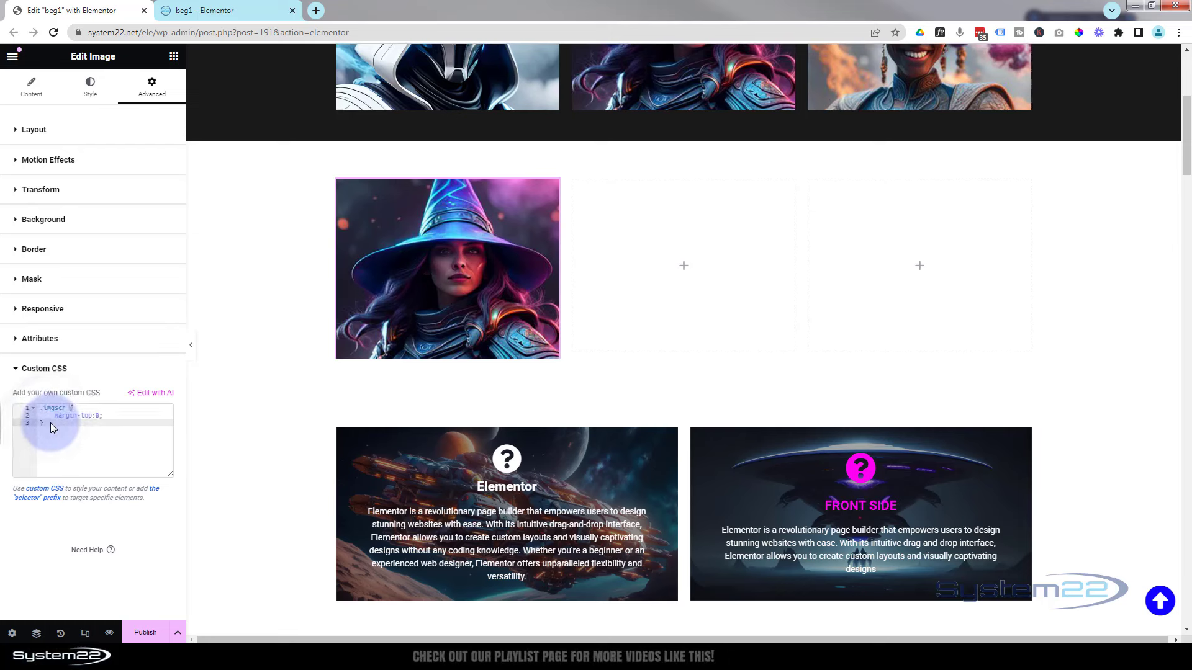
pyautogui.press('Return')
pyautogui.press('Return')
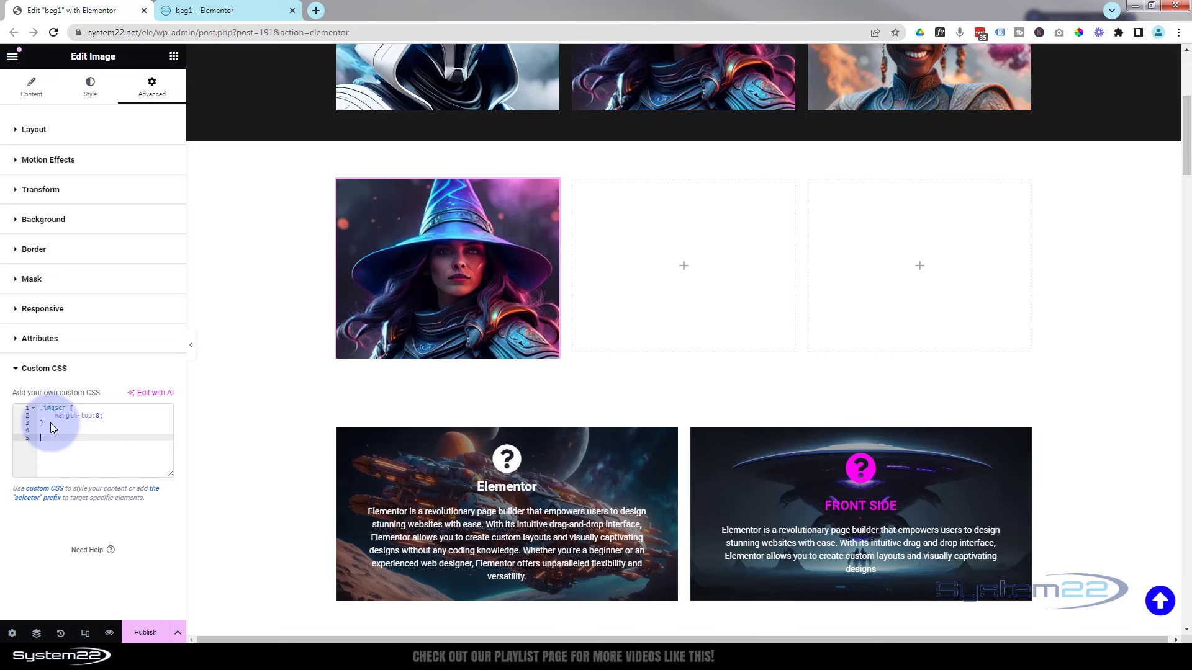
pyautogui.hotkey('ctrl', 'v')
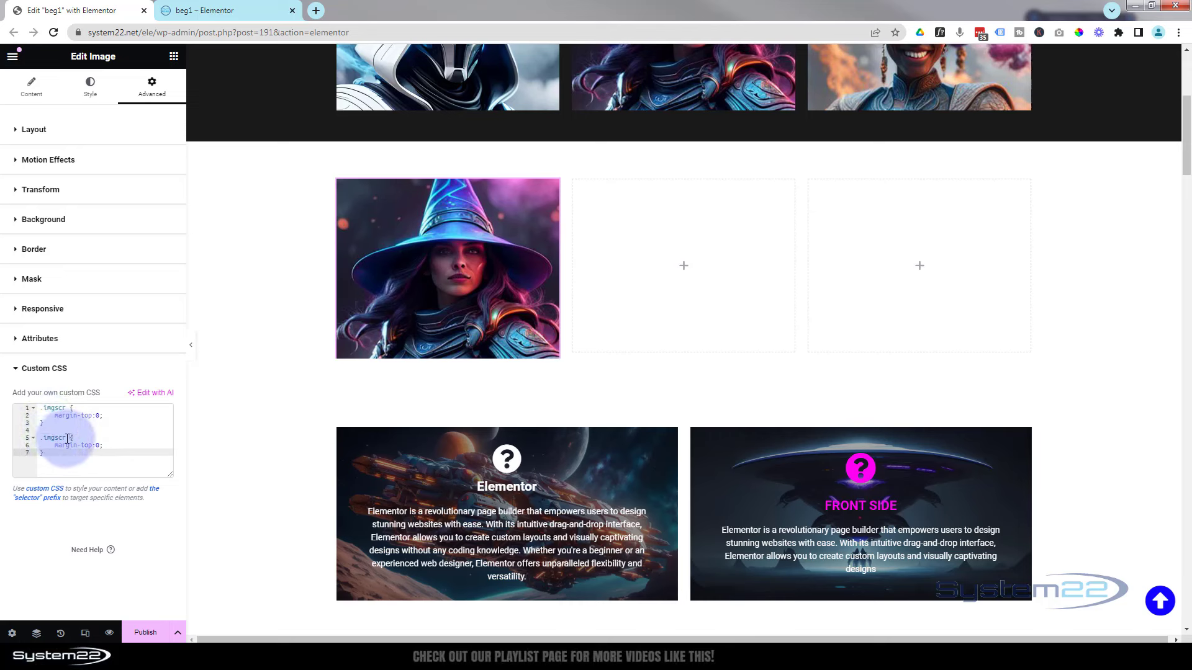
pyautogui.click(66, 438)
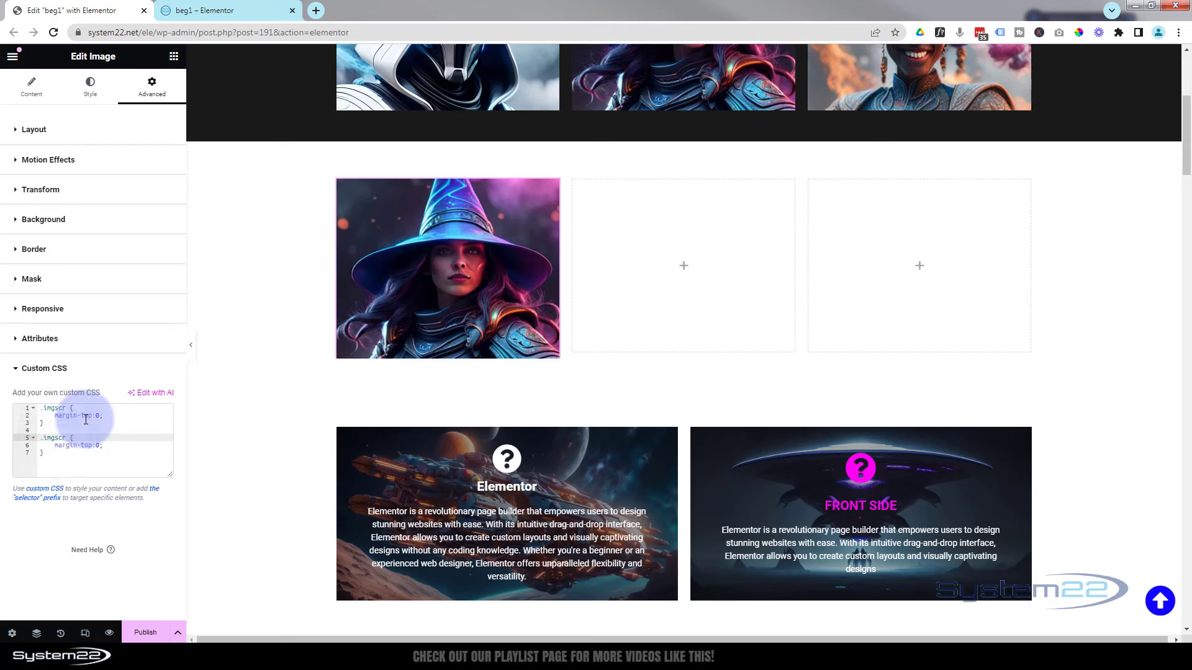
pyautogui.write(':hover')
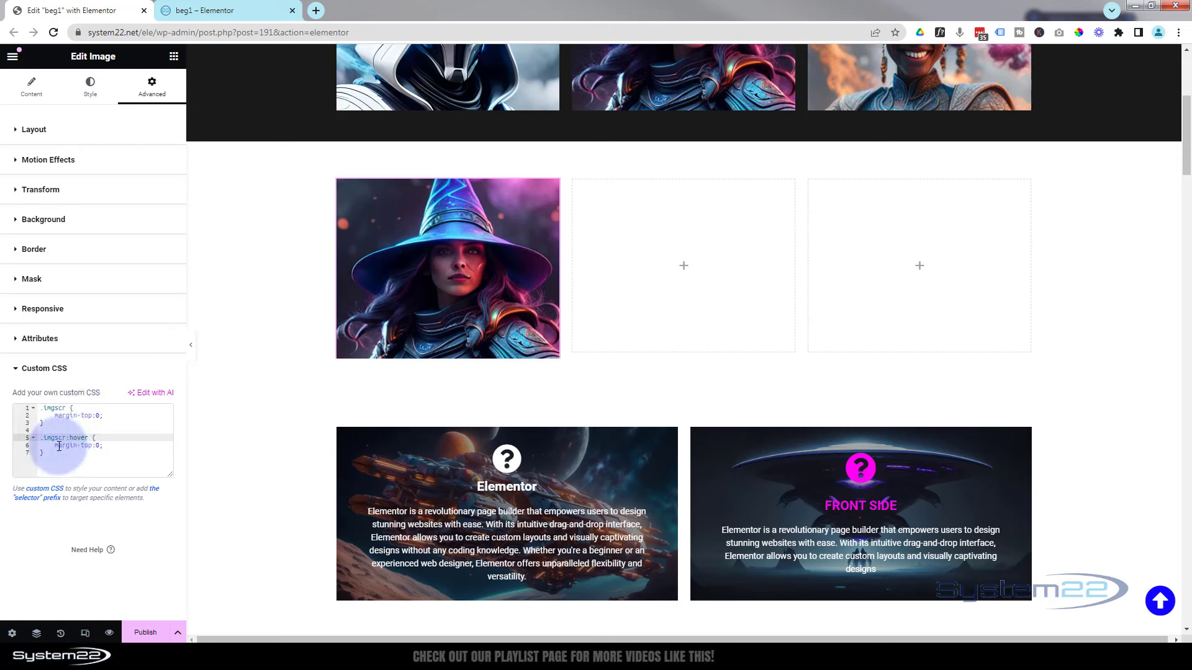
pyautogui.click(97, 445)
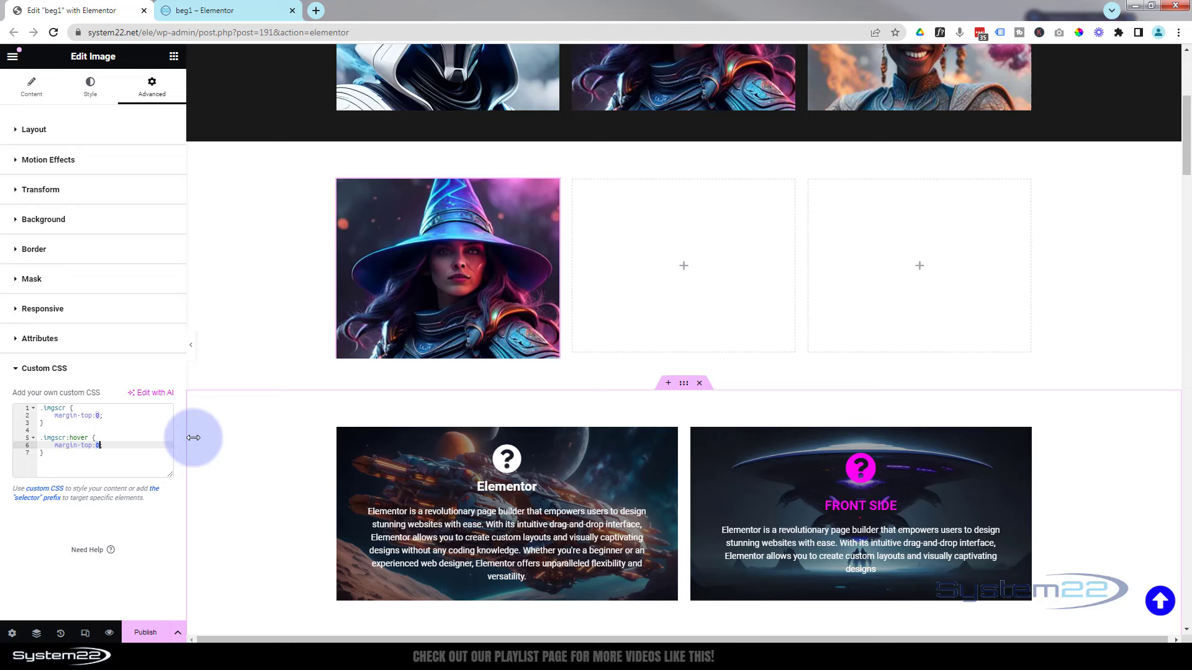
pyautogui.write('-')
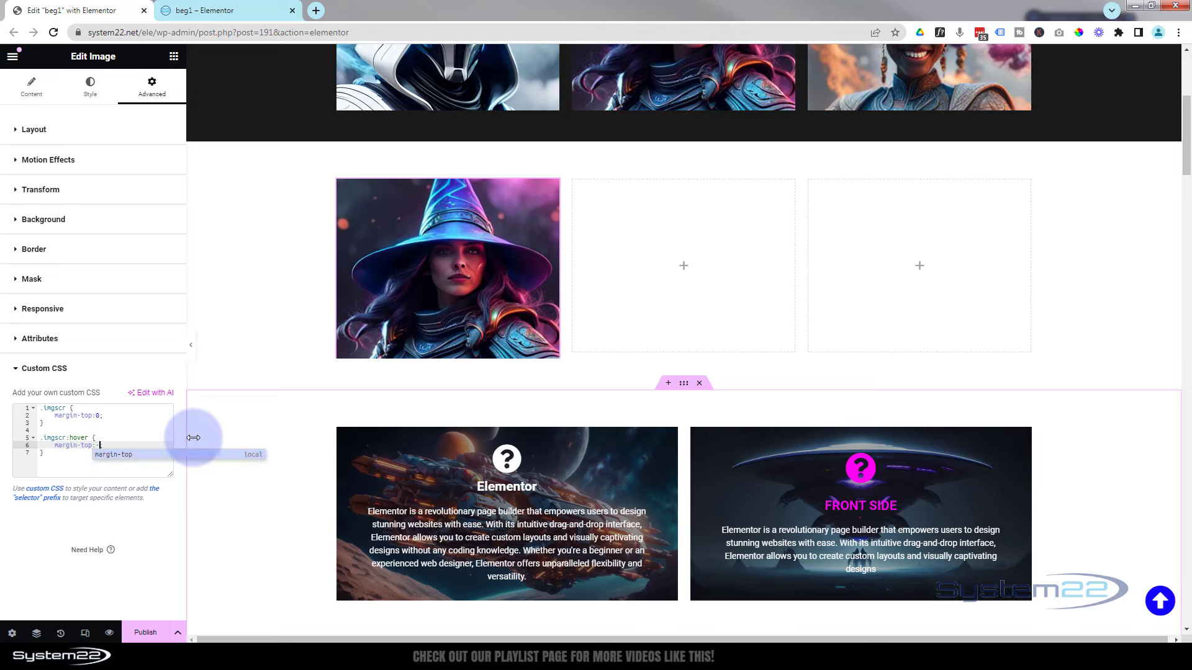
pyautogui.write('100%;')
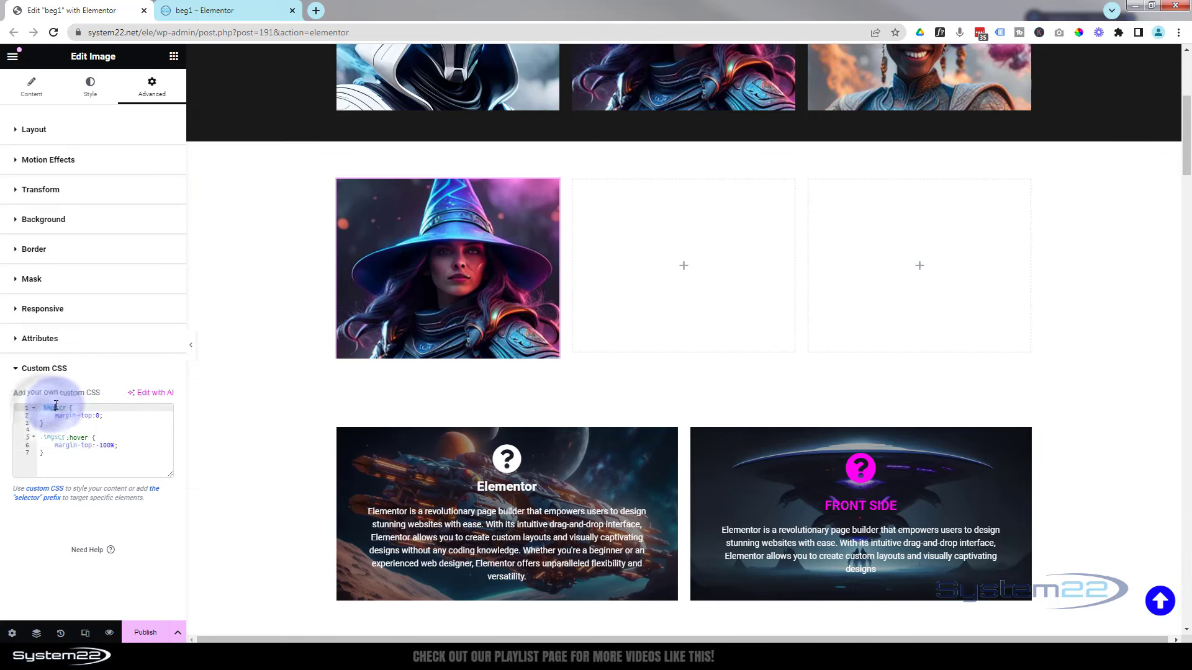
pyautogui.moveTo(45, 409); pyautogui.dragTo(67, 407)
pyautogui.hotkey('ctrl', 'c')
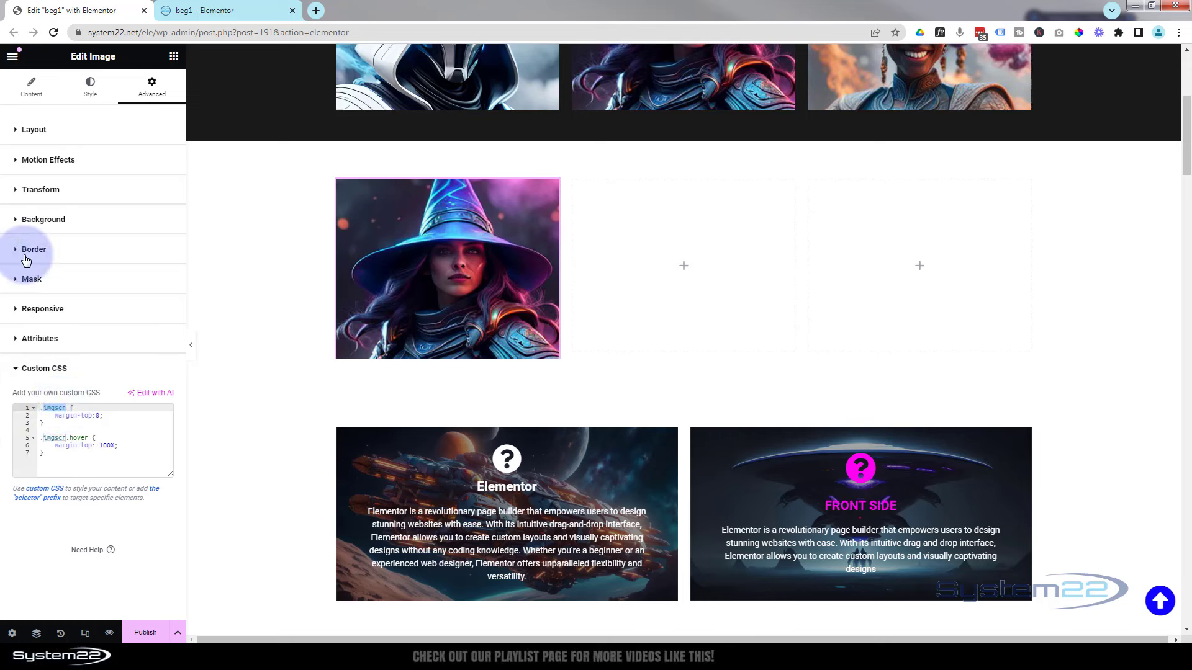
# - Paste imgscr into the witch image widget's CSS Classes field under Advanced > Layout
pyautogui.click(34, 130)
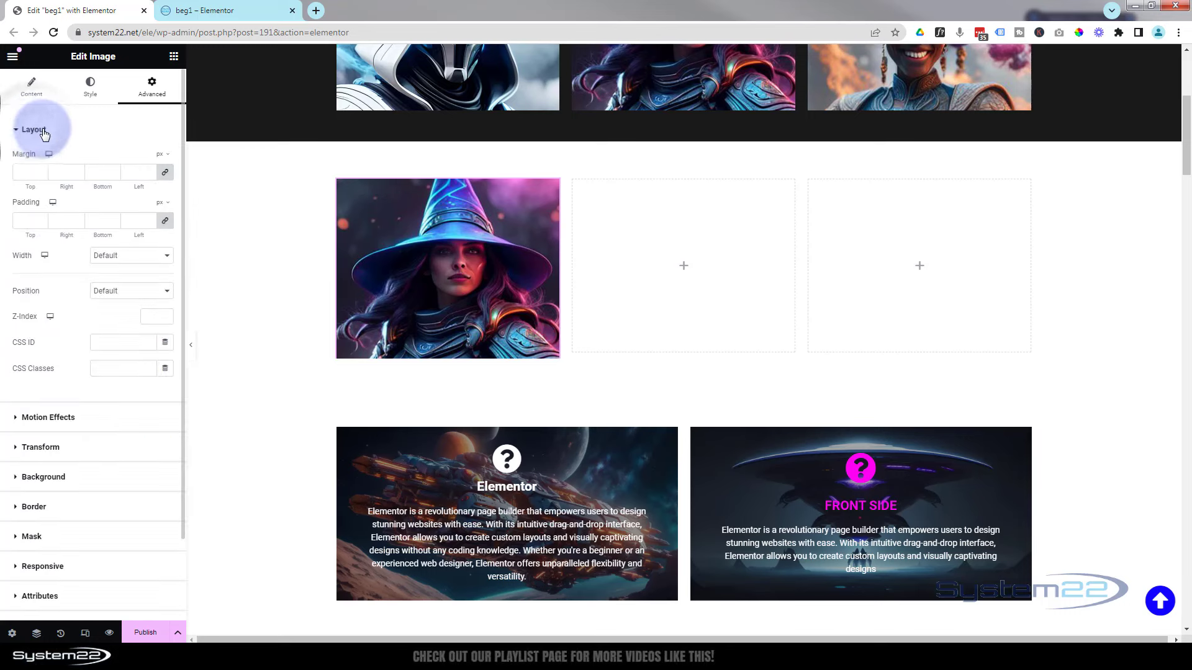
pyautogui.click(55, 268)
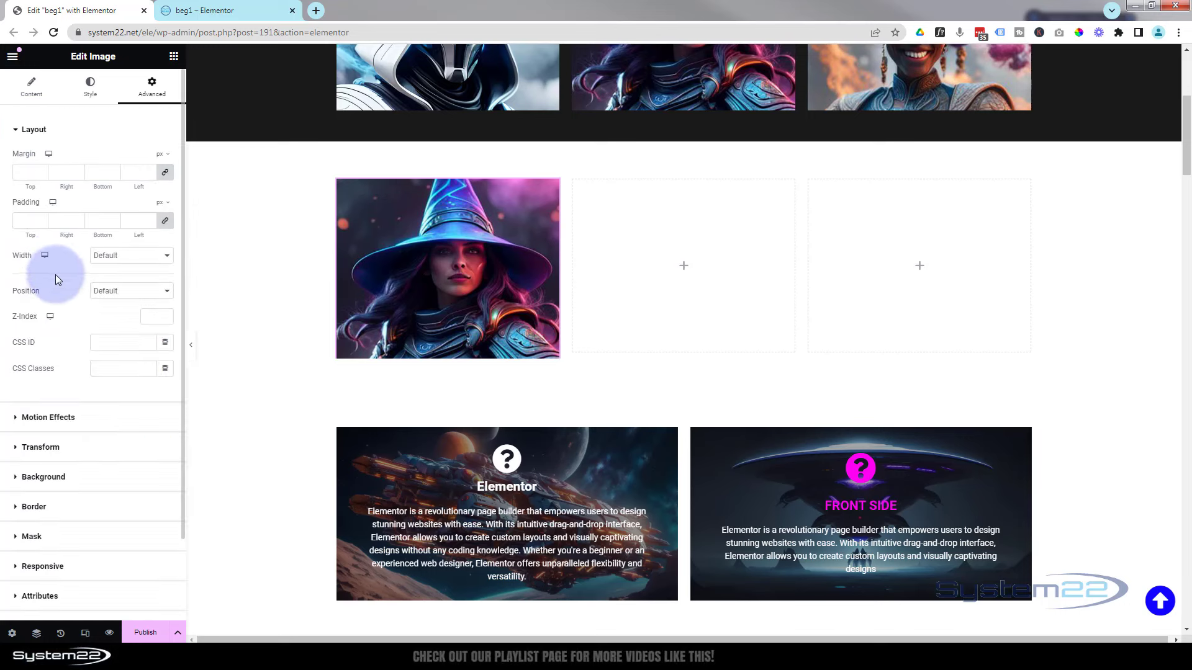
pyautogui.click(69, 368)
pyautogui.hotkey('ctrl', 'v')
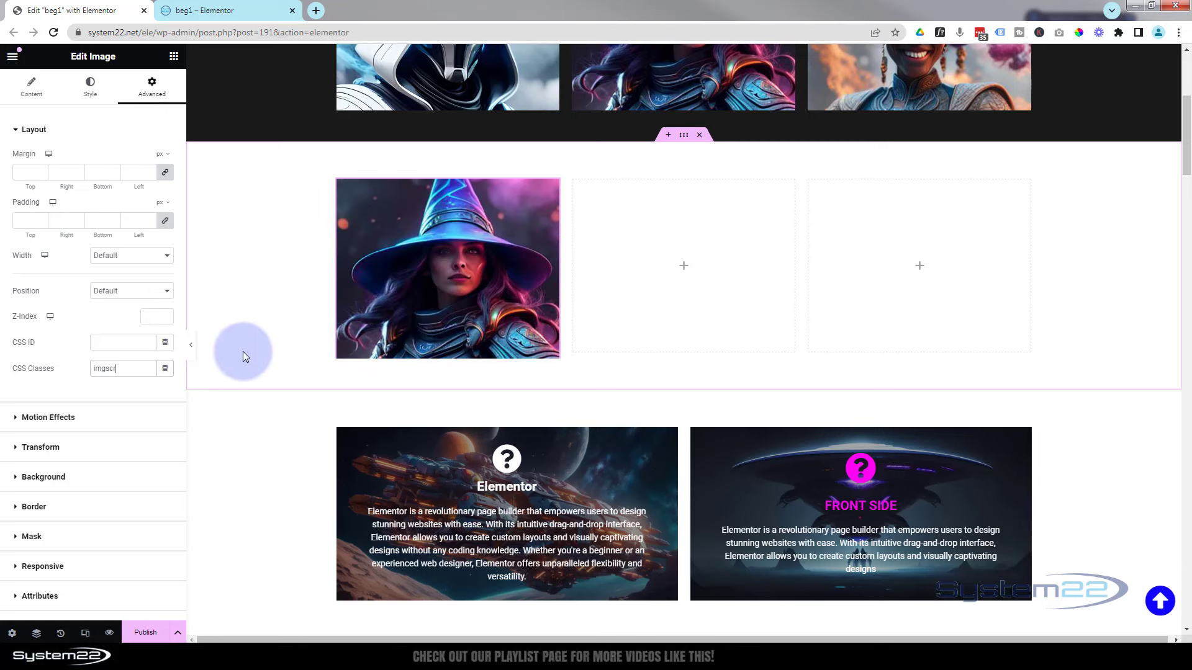
pyautogui.scroll(-2, 89, 422)
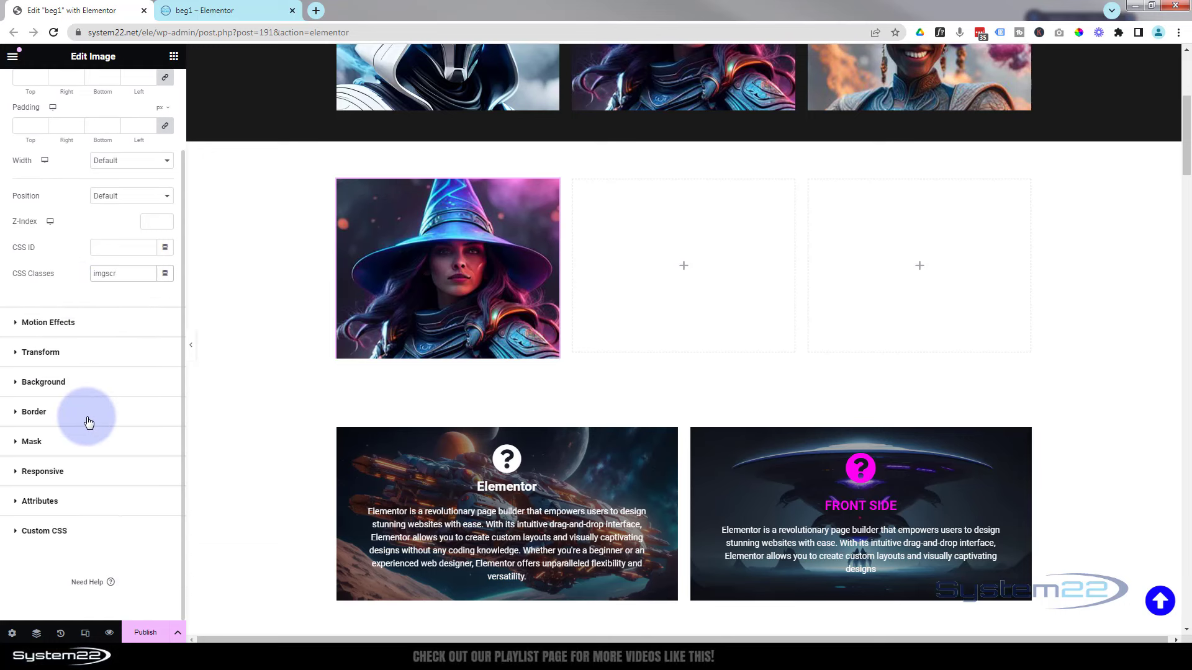
# - Add transition-duration:1.2s; on a new line of the image's .imgscr Custom CSS rule
pyautogui.click(96, 532)
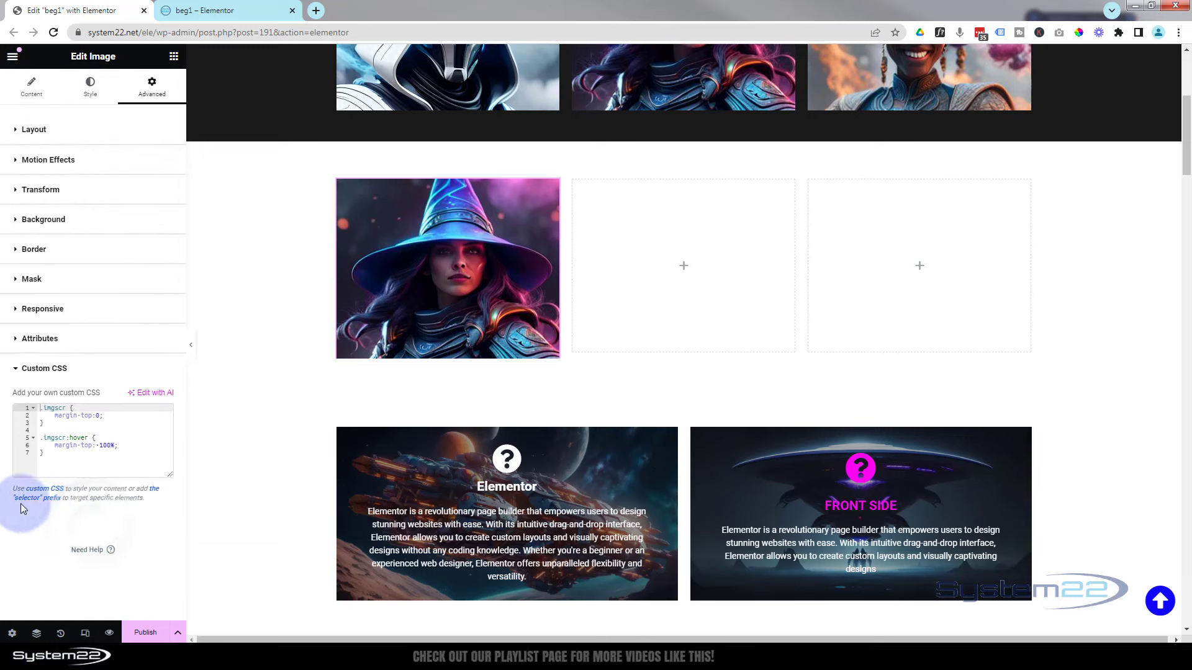
pyautogui.click(106, 415)
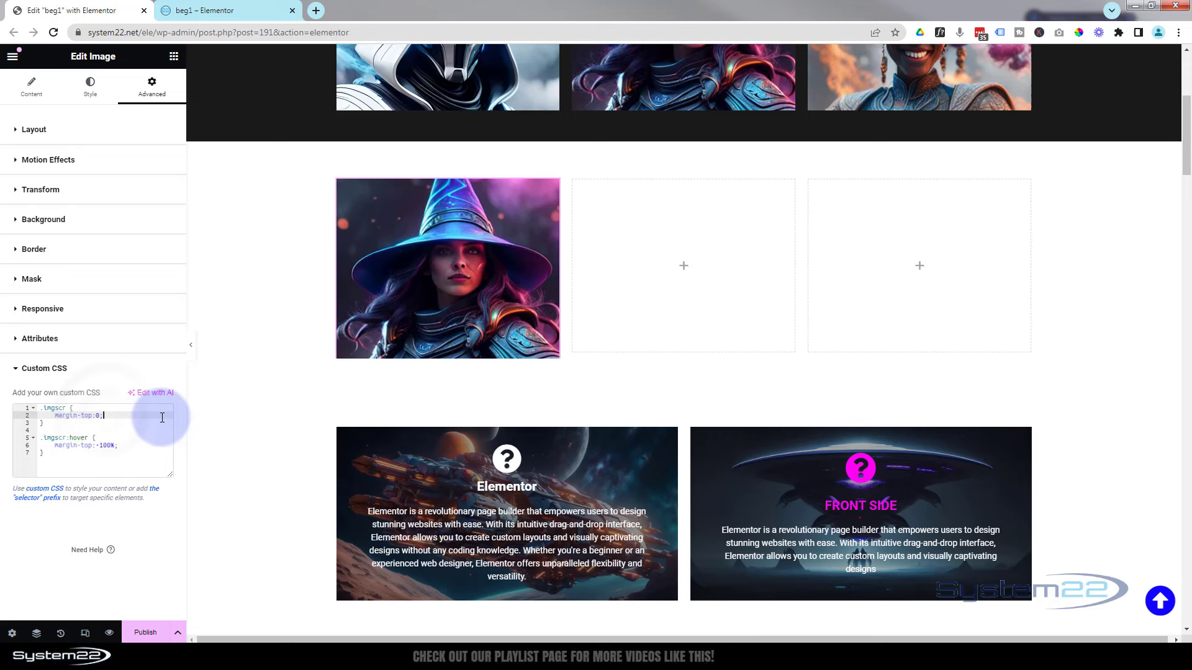
pyautogui.press('Return')
pyautogui.write('t')
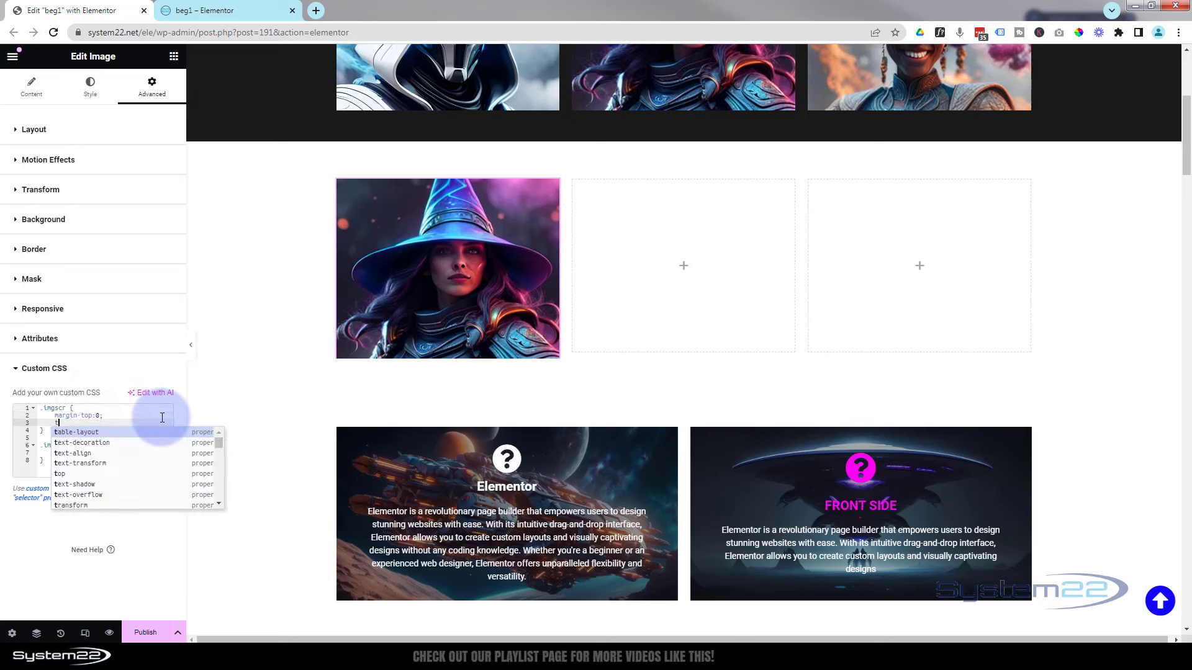
pyautogui.write('ransition')
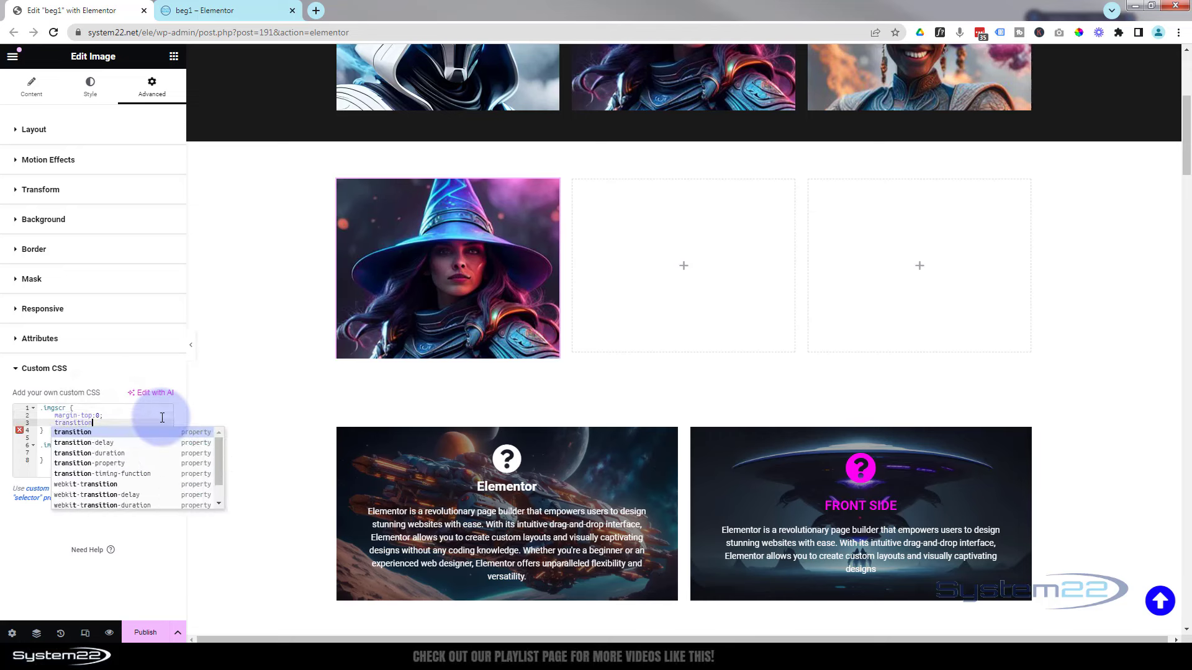
pyautogui.write('-duration')
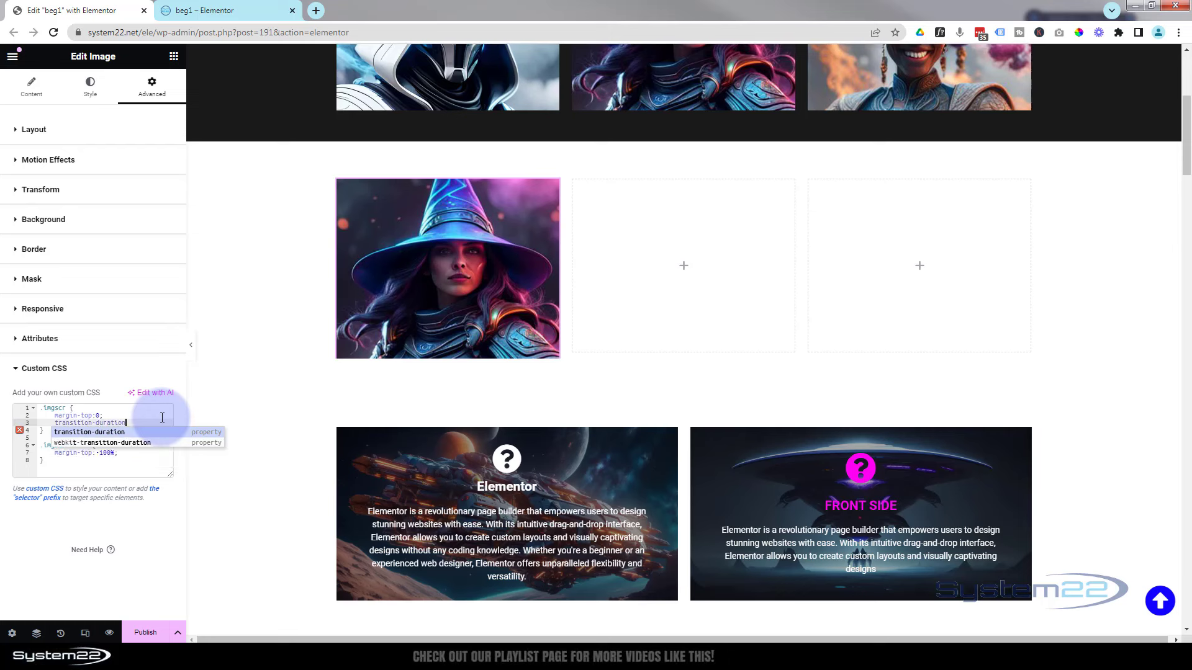
pyautogui.write(':')
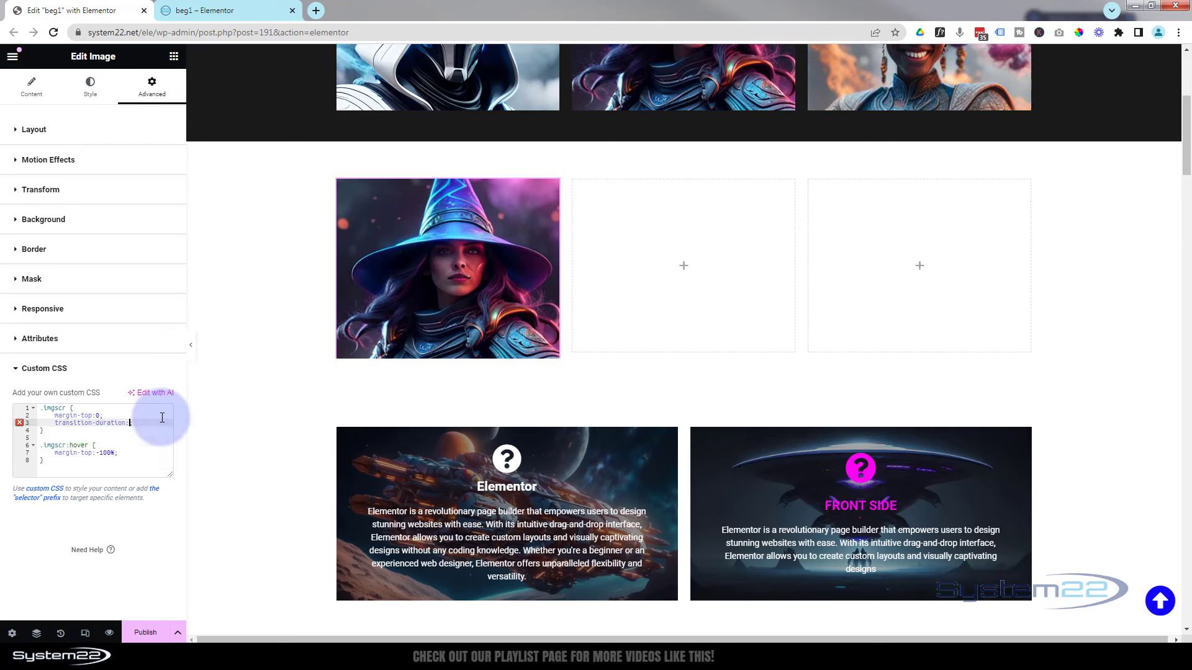
pyautogui.write('1.2s')
pyautogui.moveTo(372, 277)
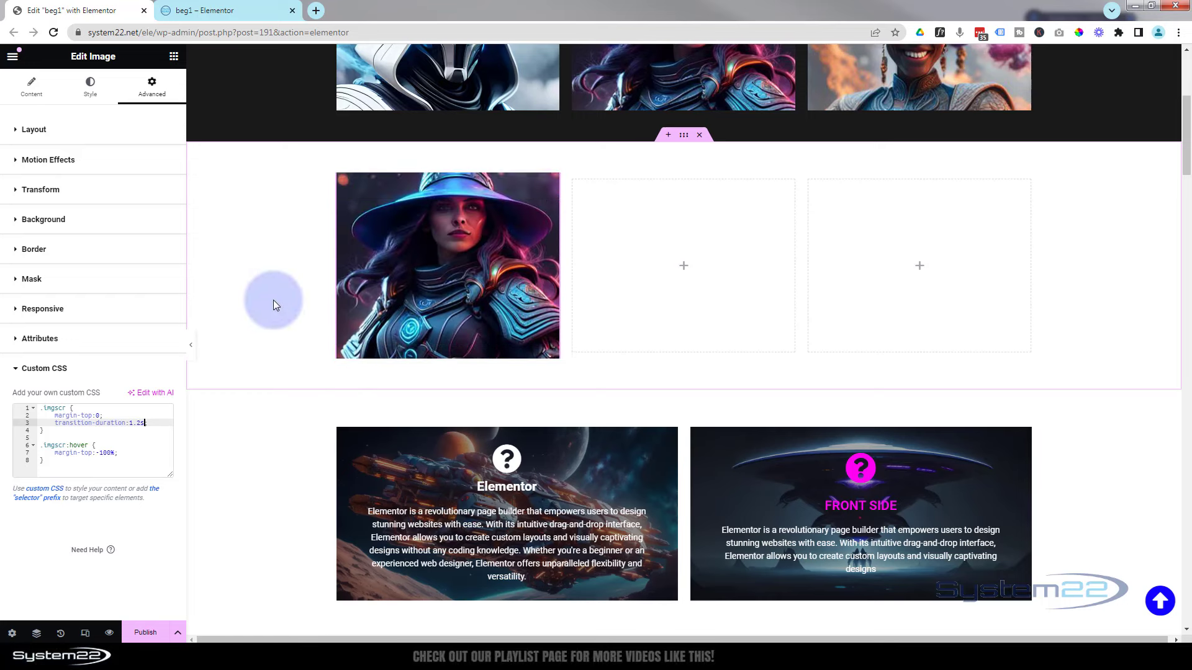
pyautogui.moveTo(390, 297)
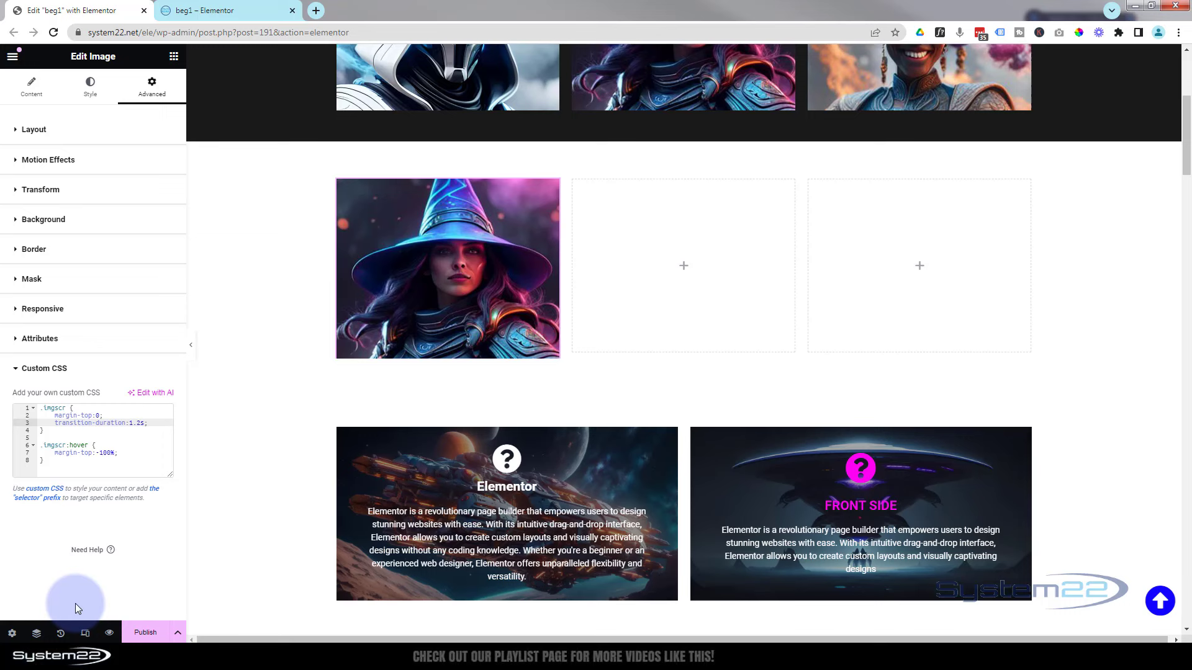
# - Copy the witch Image widget in the Navigator and paste it into the empty second and third columns
pyautogui.click(37, 635)
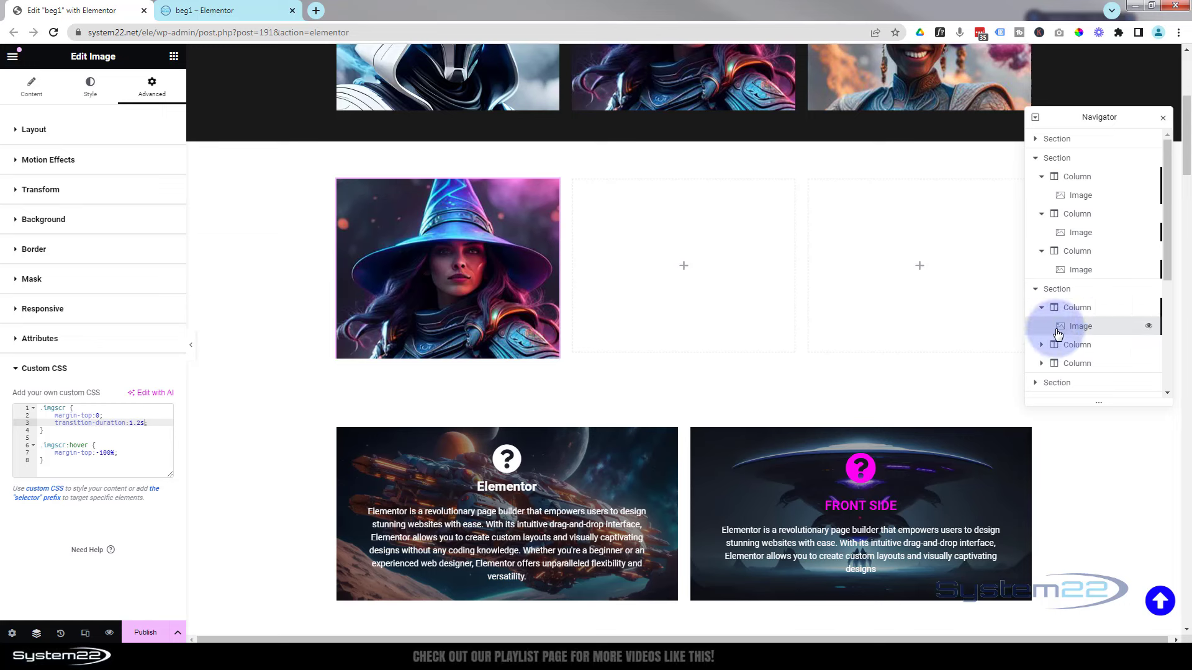
pyautogui.rightClick(1081, 329)
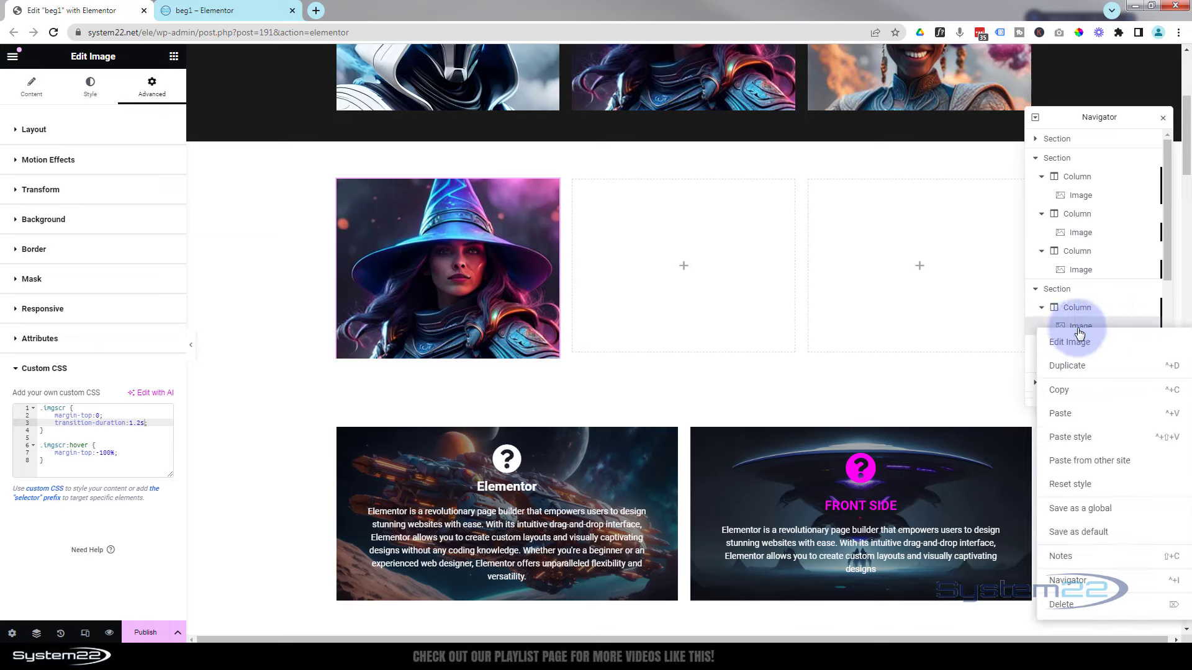
pyautogui.click(1061, 392)
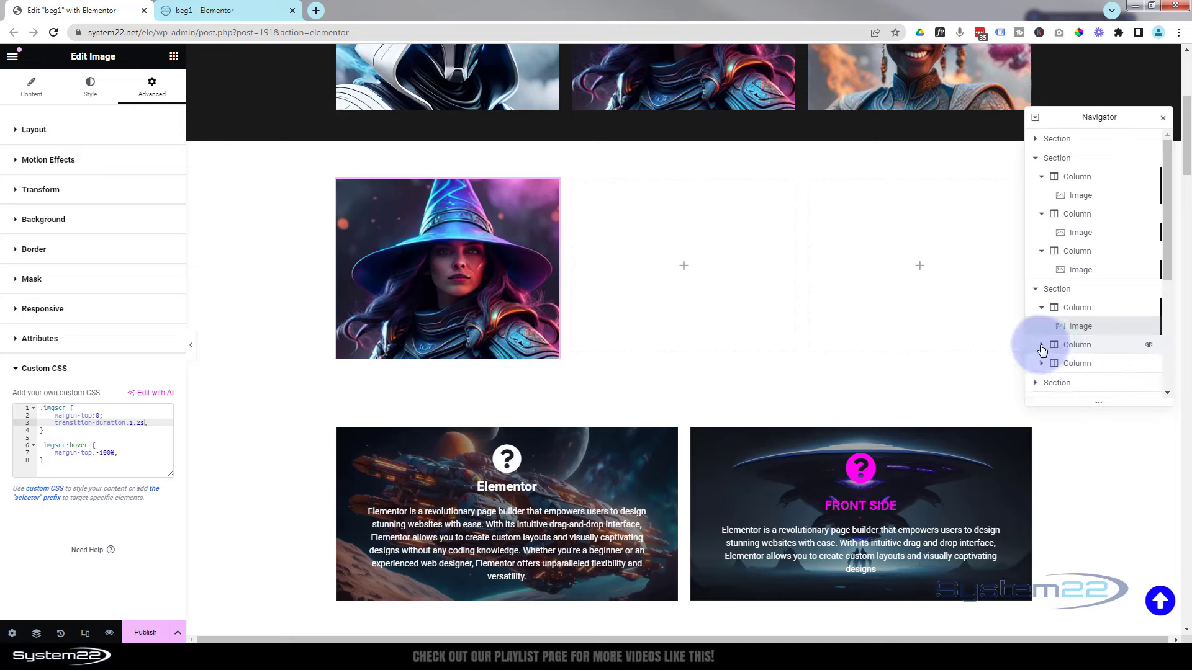
pyautogui.click(1042, 345)
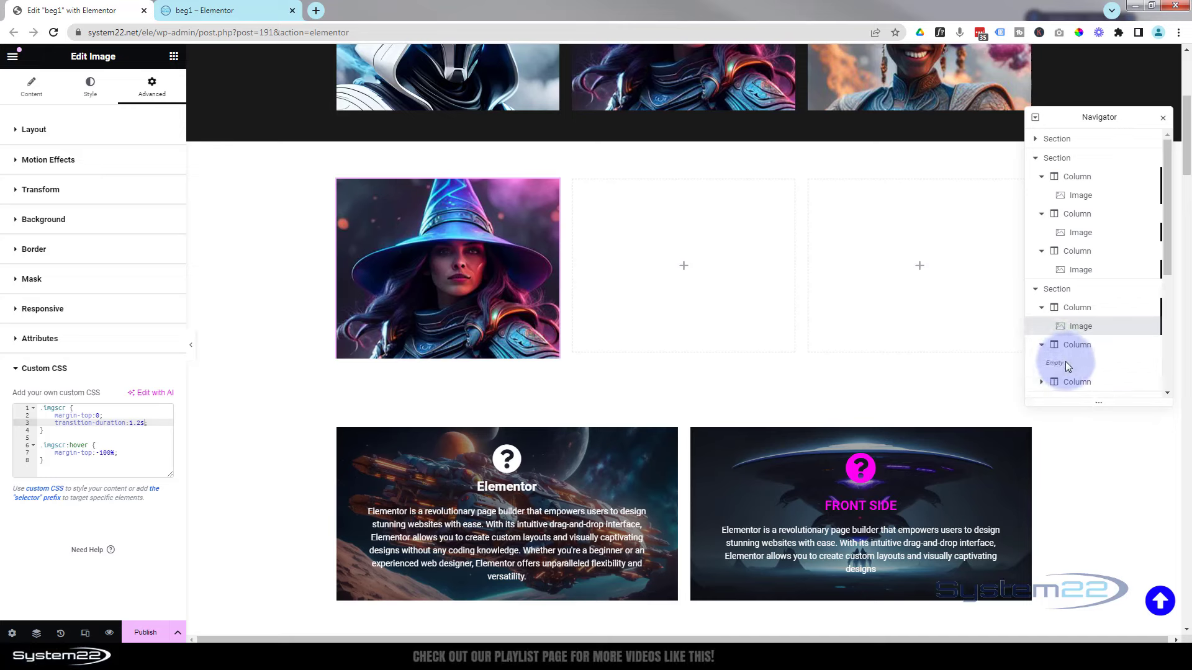
pyautogui.rightClick(1065, 362)
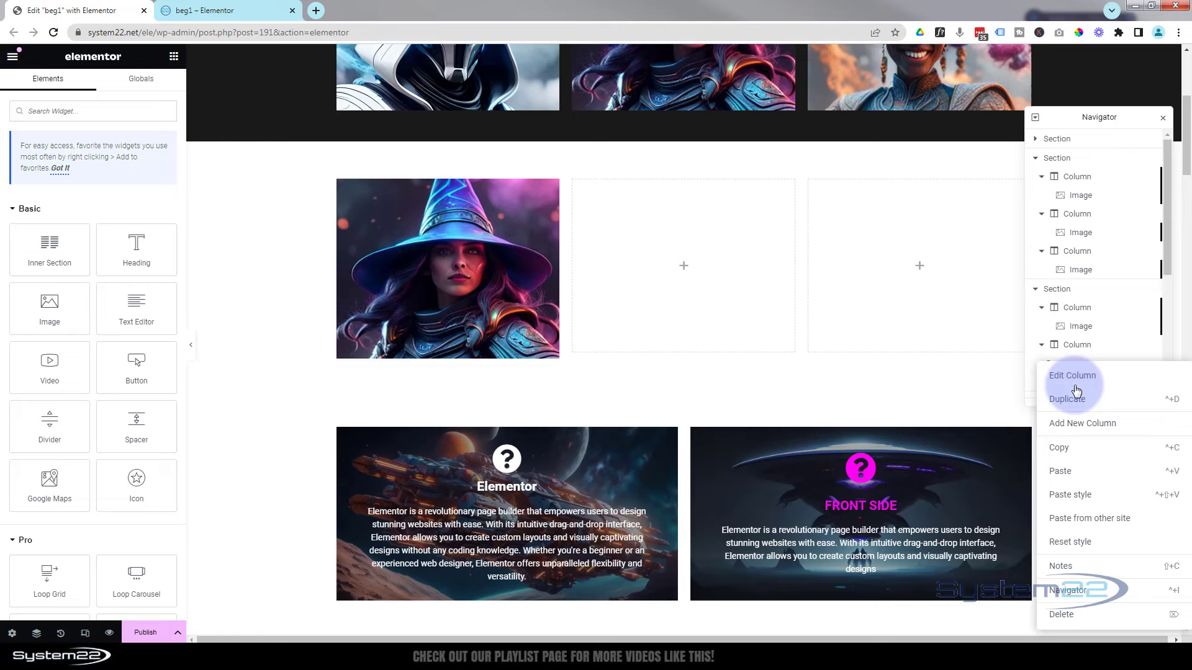
pyautogui.click(1069, 473)
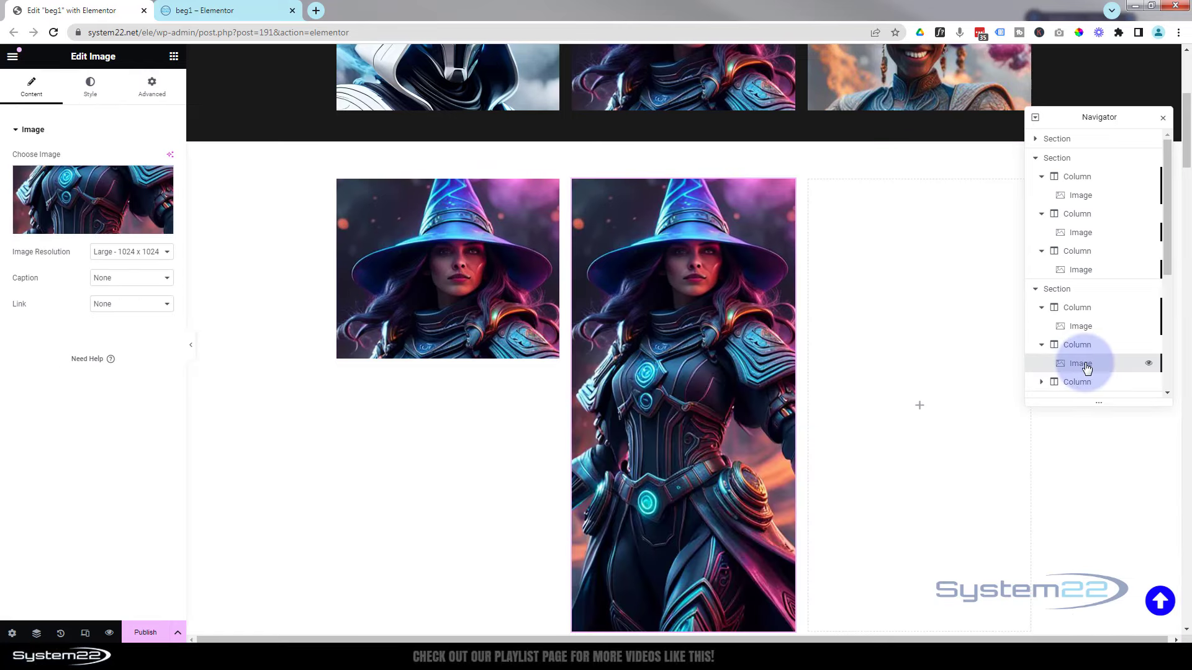
pyautogui.scroll(-2, 1049, 335)
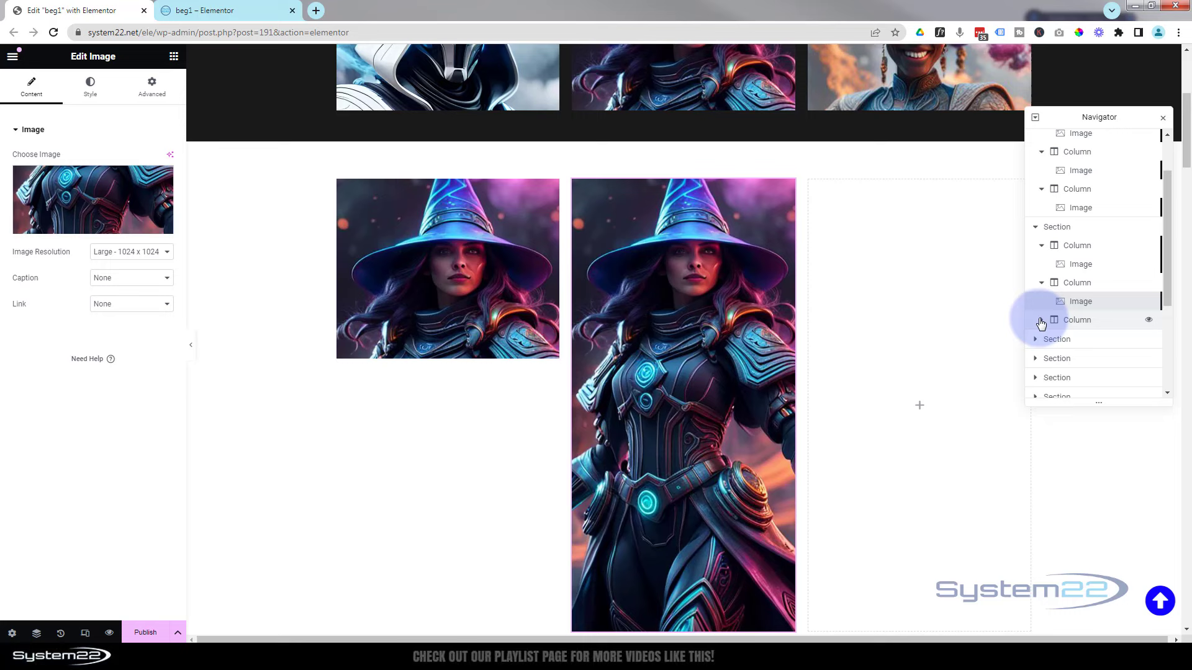
pyautogui.click(1041, 321)
pyautogui.rightClick(1065, 338)
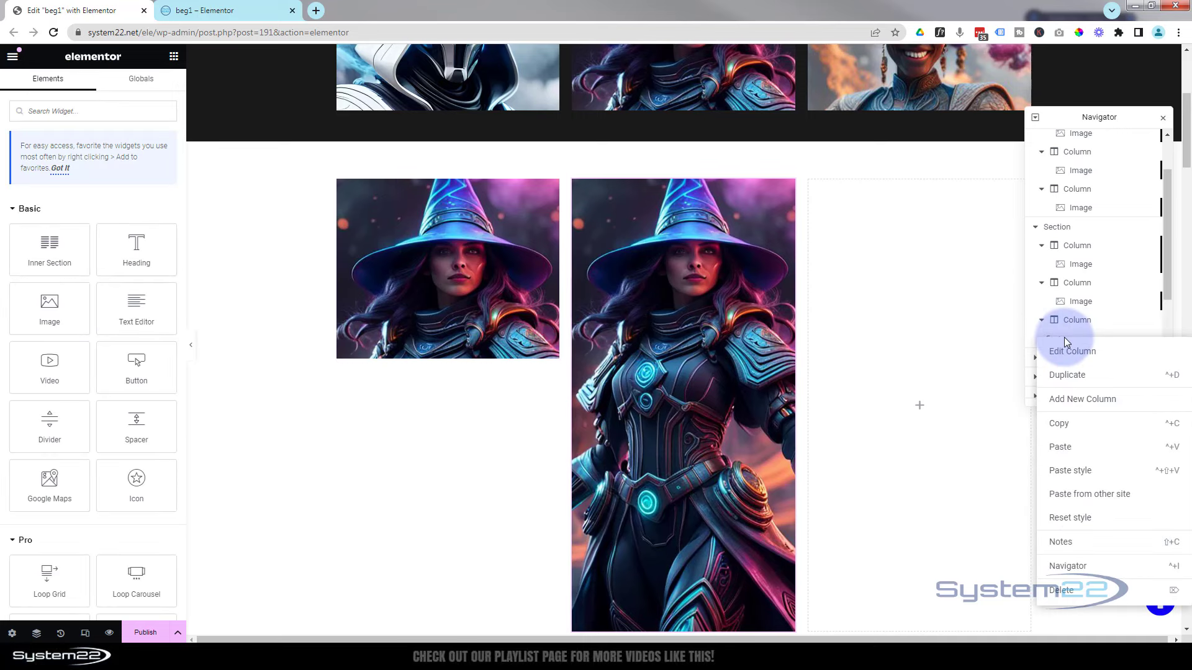
pyautogui.click(1070, 452)
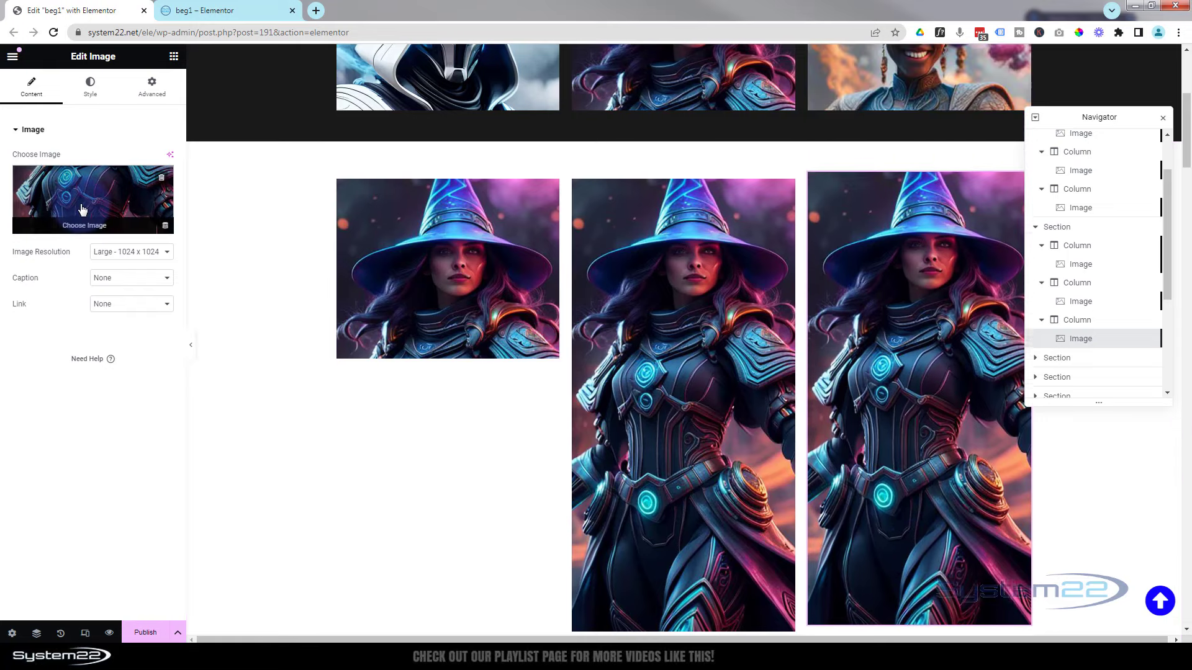
# - Swap the third image for the smiling armoured woman and the middle for the hooded figure t2.jpg
pyautogui.click(82, 209)
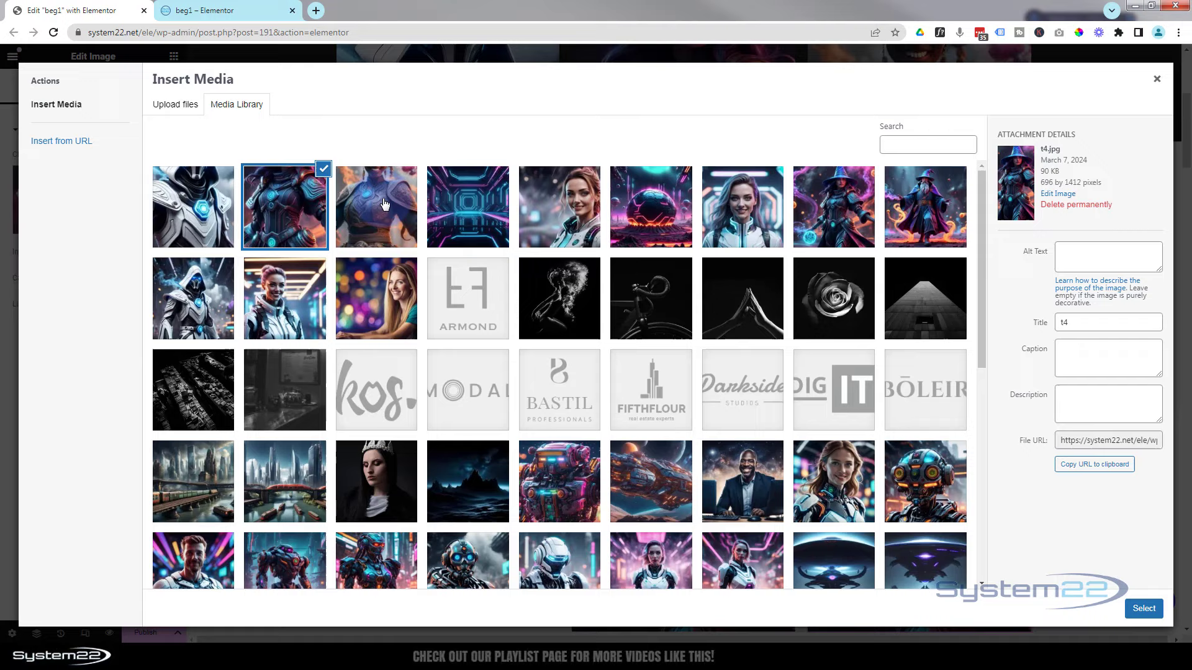
pyautogui.click(1144, 609)
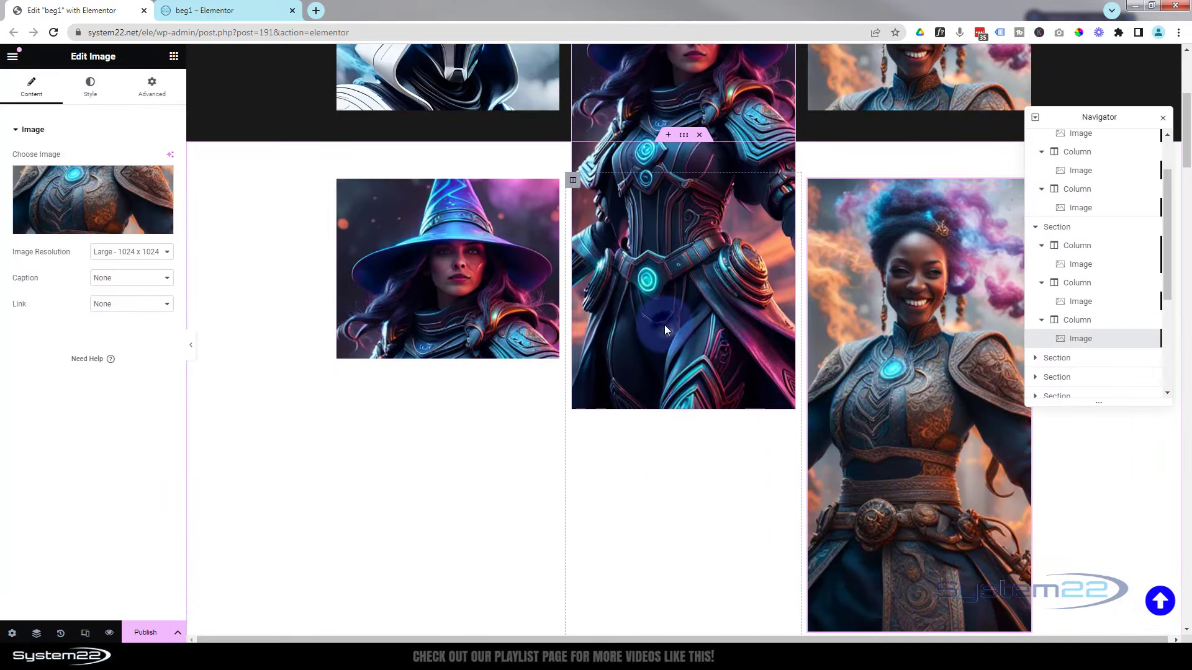
pyautogui.click(336, 307)
pyautogui.click(98, 218)
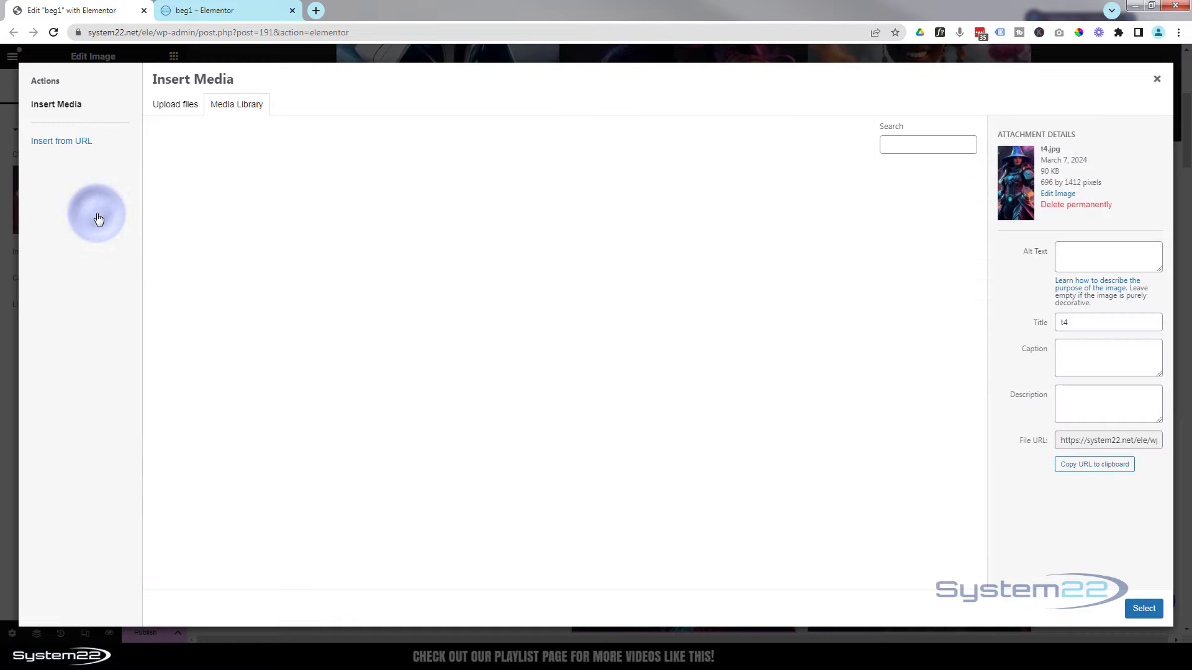
pyautogui.click(194, 210)
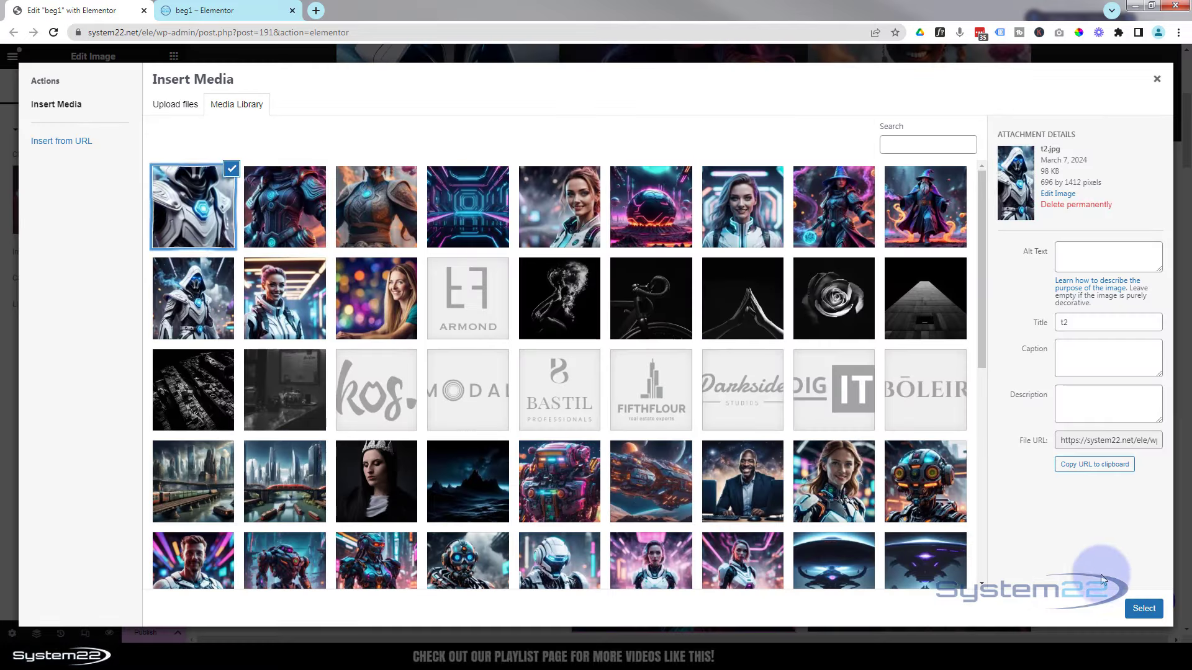
pyautogui.click(1144, 609)
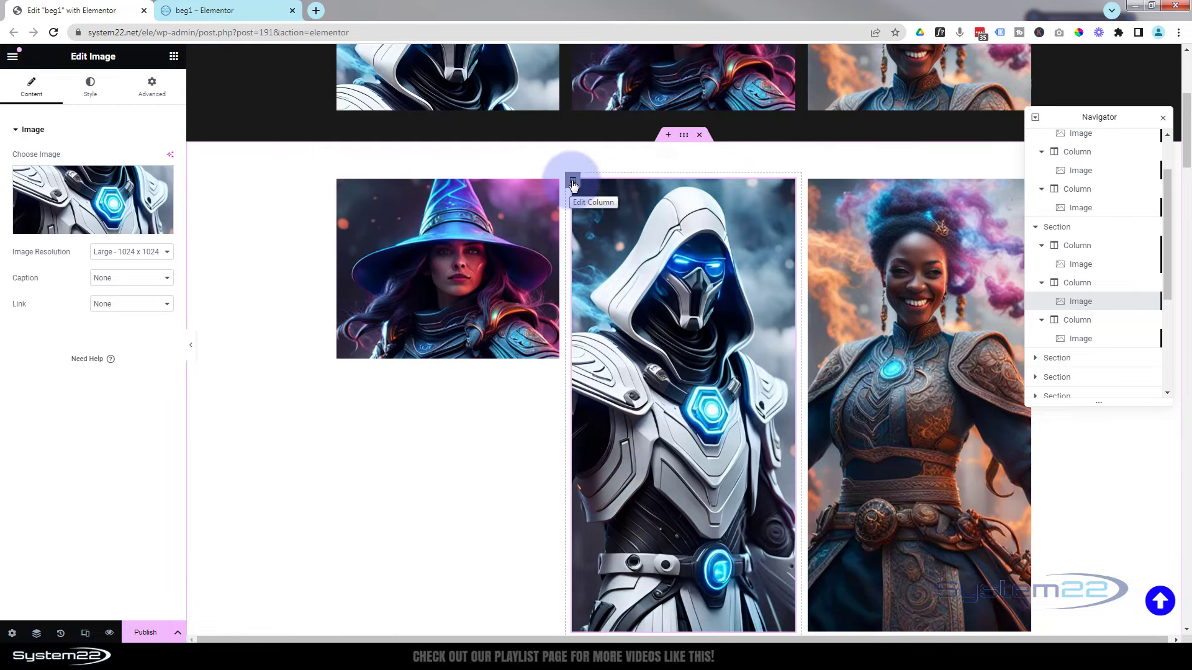
# - Copy the 'scrim' class from the first column and add it to the second column's CSS Classes
pyautogui.click(573, 183)
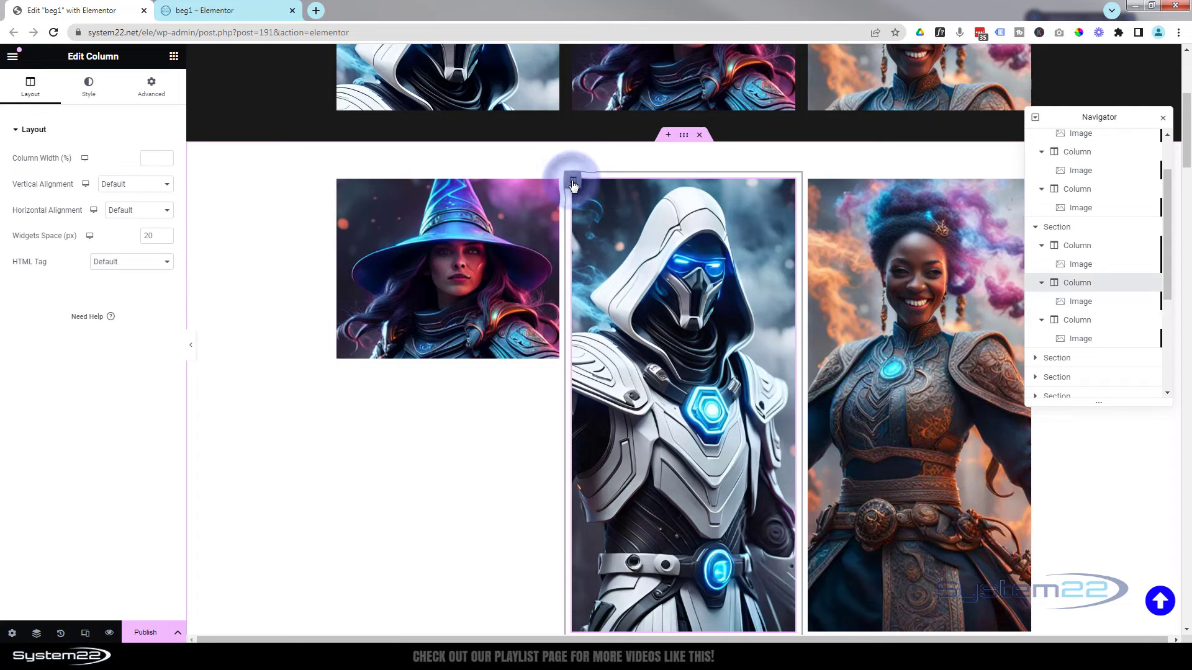
pyautogui.click(339, 181)
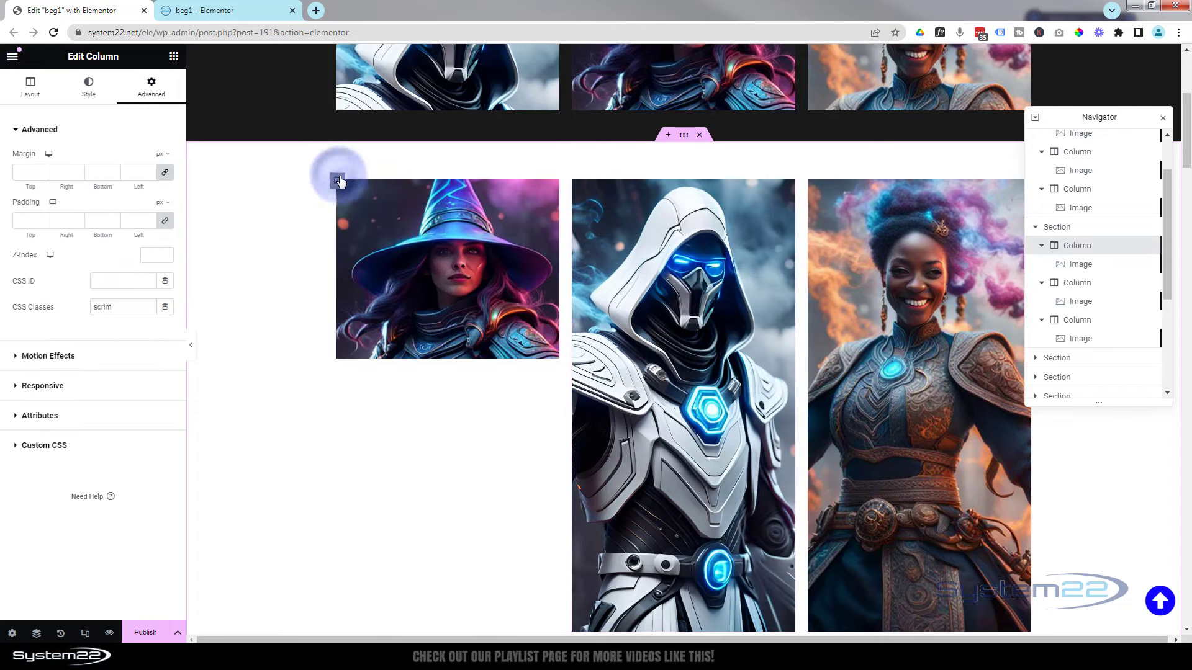
pyautogui.doubleClick(108, 309)
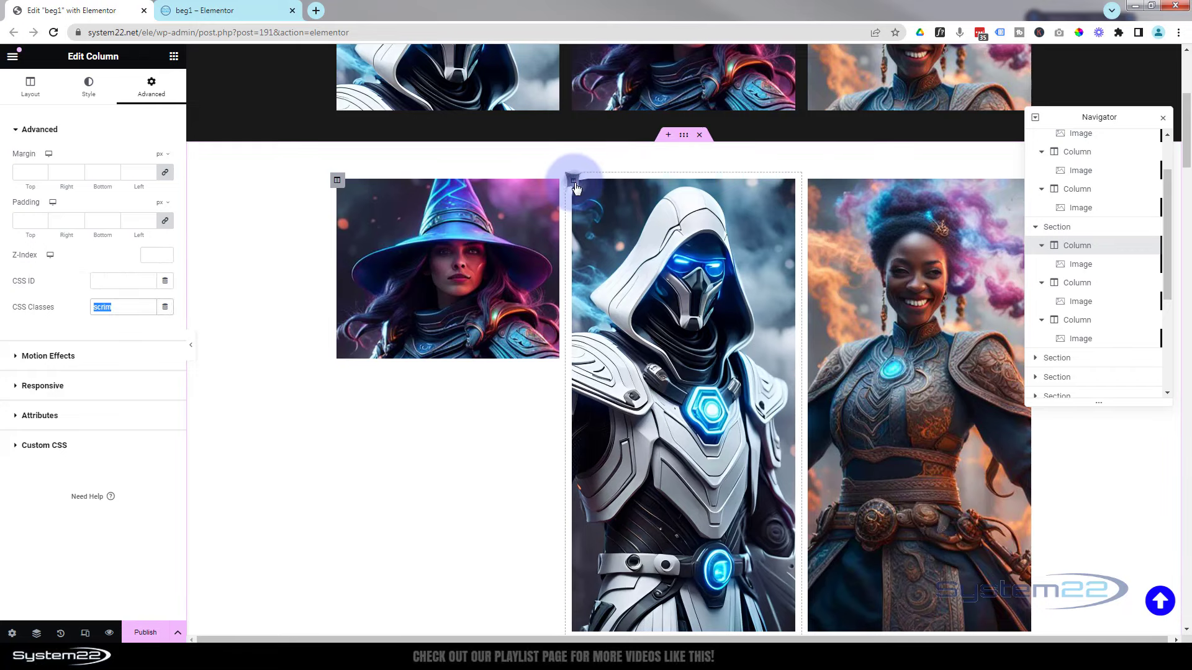
pyautogui.click(575, 187)
pyautogui.click(169, 92)
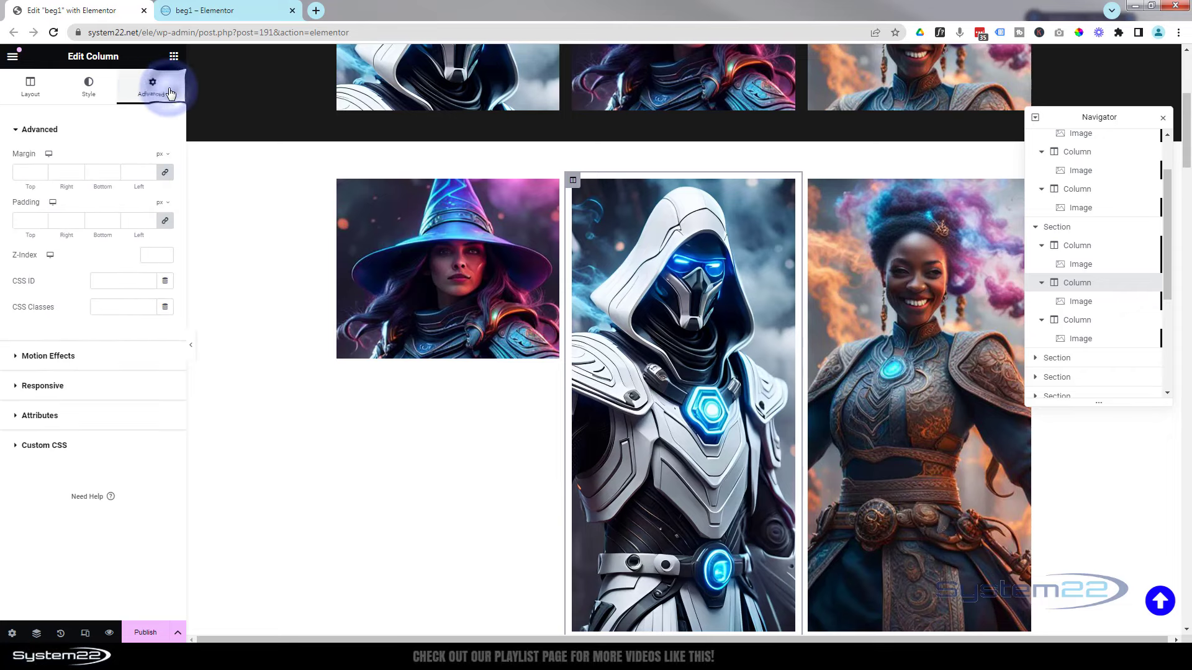
pyautogui.click(98, 308)
pyautogui.write('scrim')
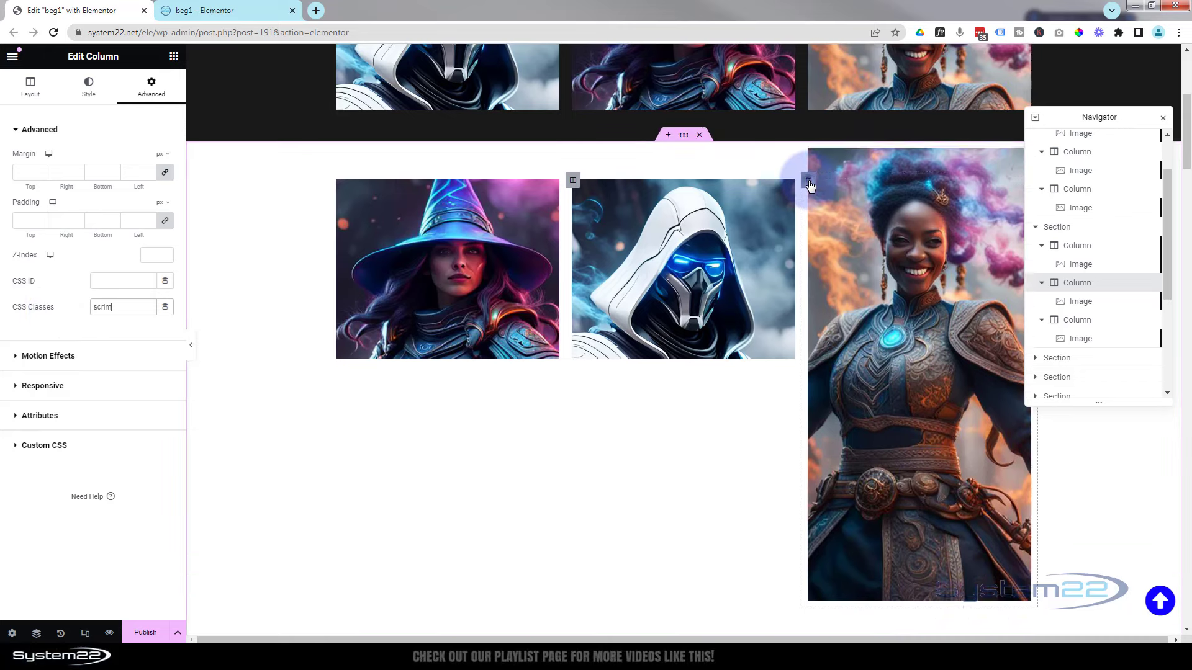
# - Add the 'scrim' class to the third column's CSS Classes and close the Navigator
pyautogui.click(809, 181)
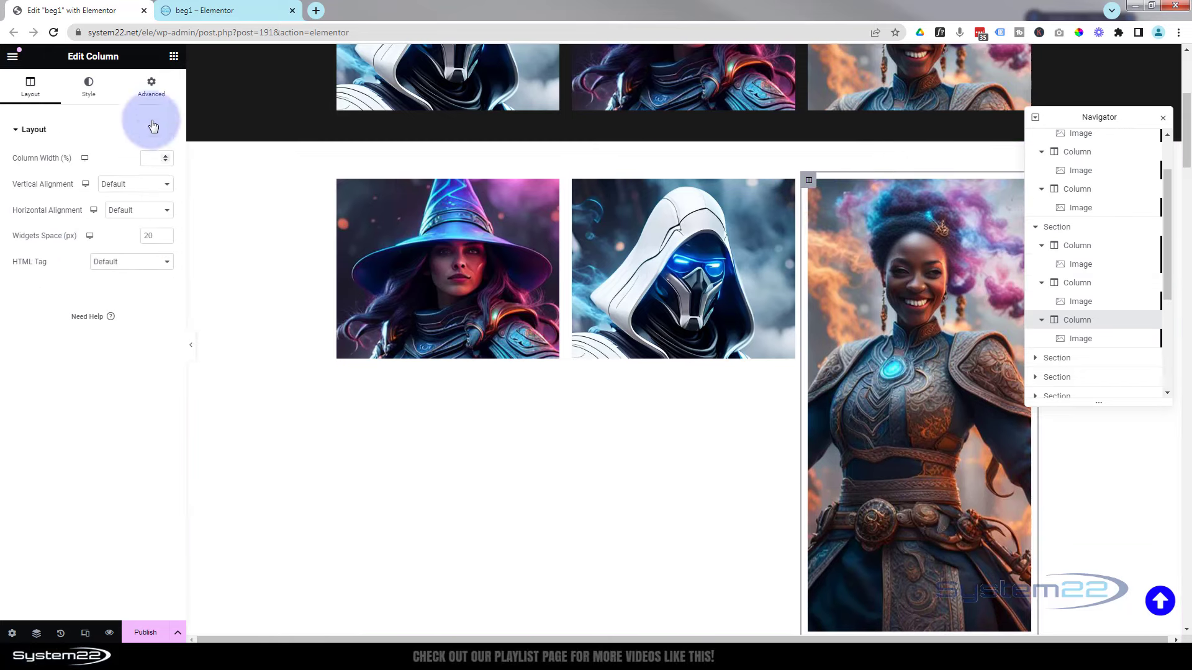
pyautogui.click(151, 87)
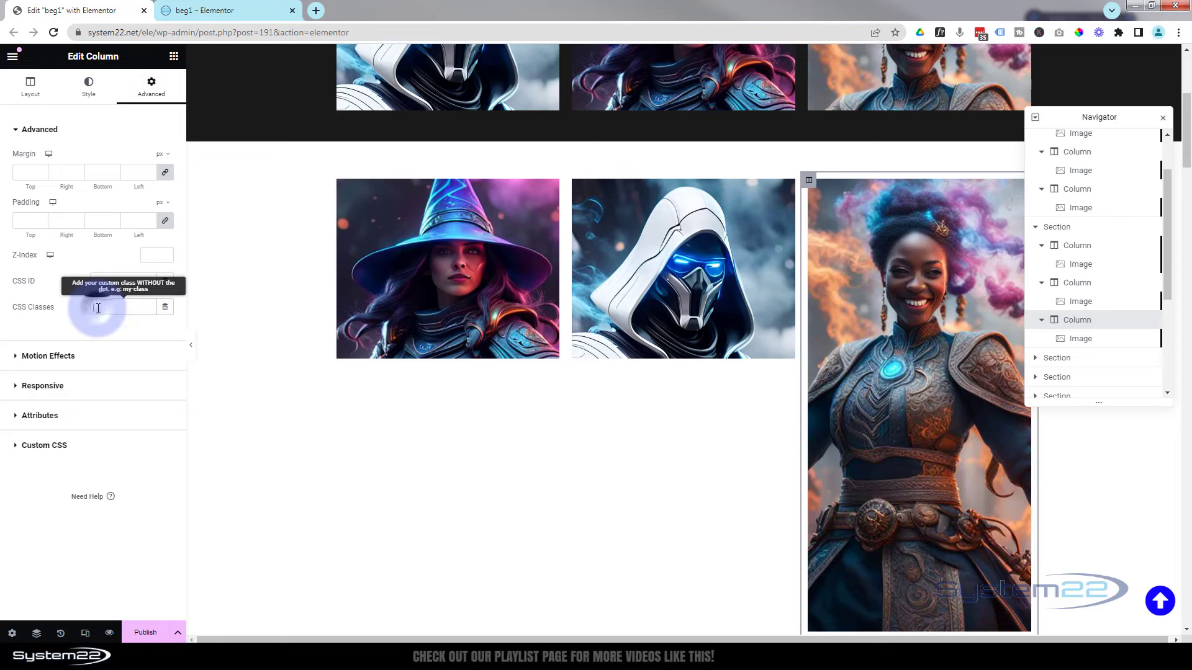
pyautogui.write('scrim')
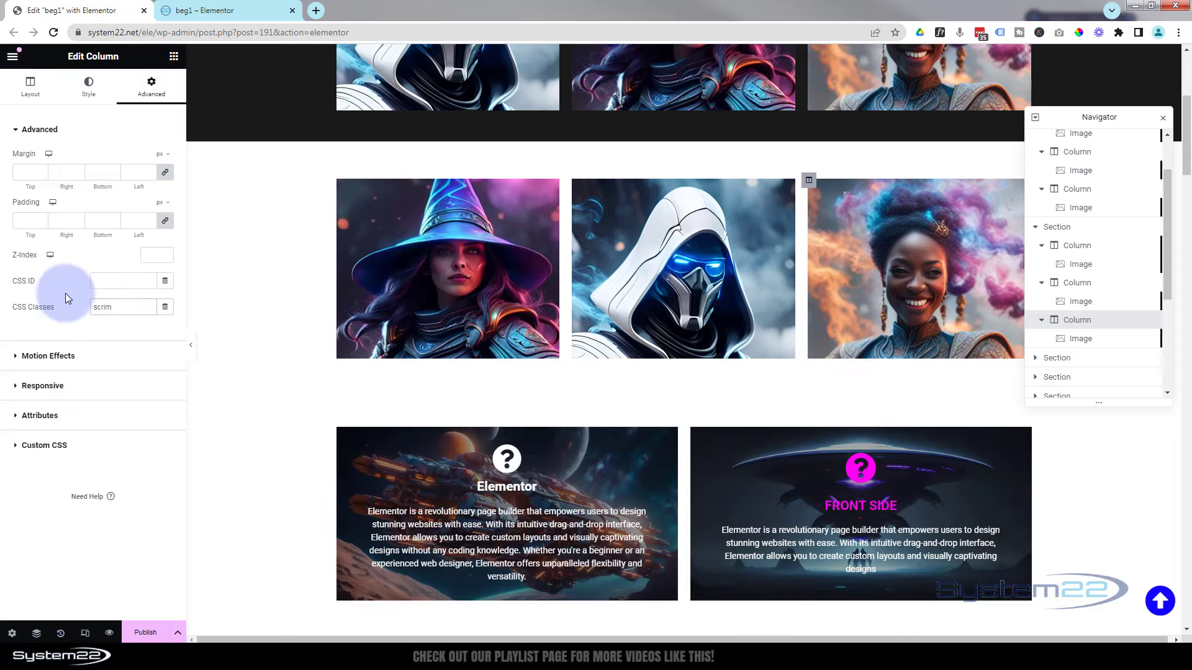
pyautogui.click(1164, 121)
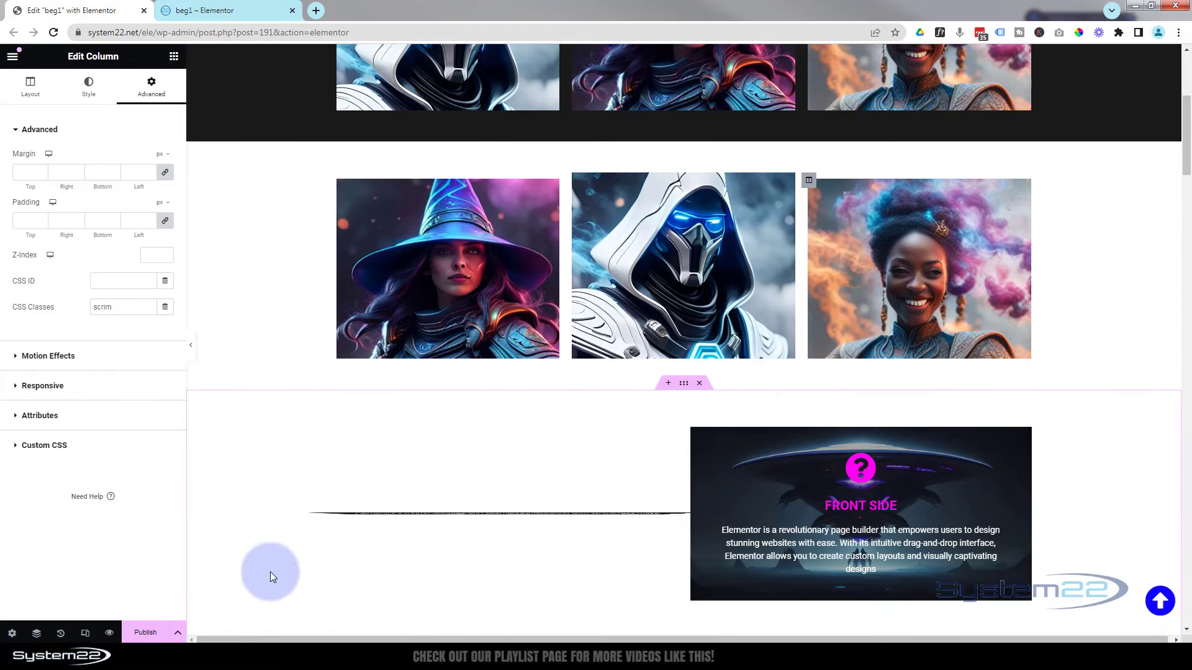
# - Save the page as a draft, then preview it and check the images scroll on hover
pyautogui.click(178, 632)
pyautogui.click(64, 578)
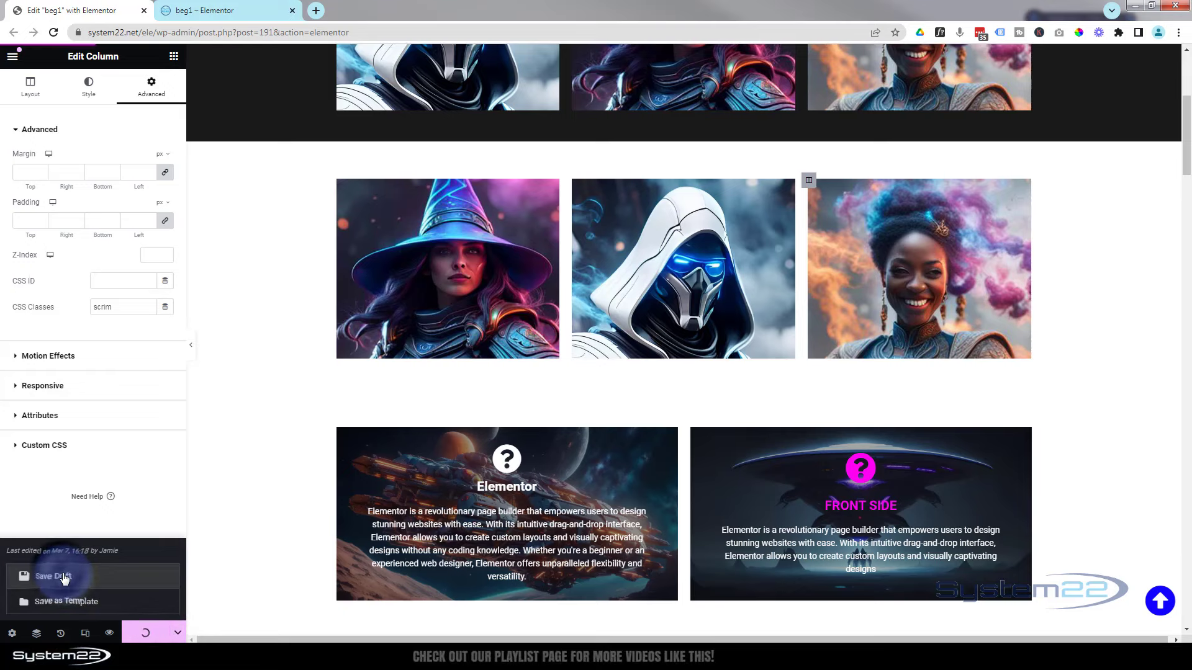
pyautogui.click(110, 633)
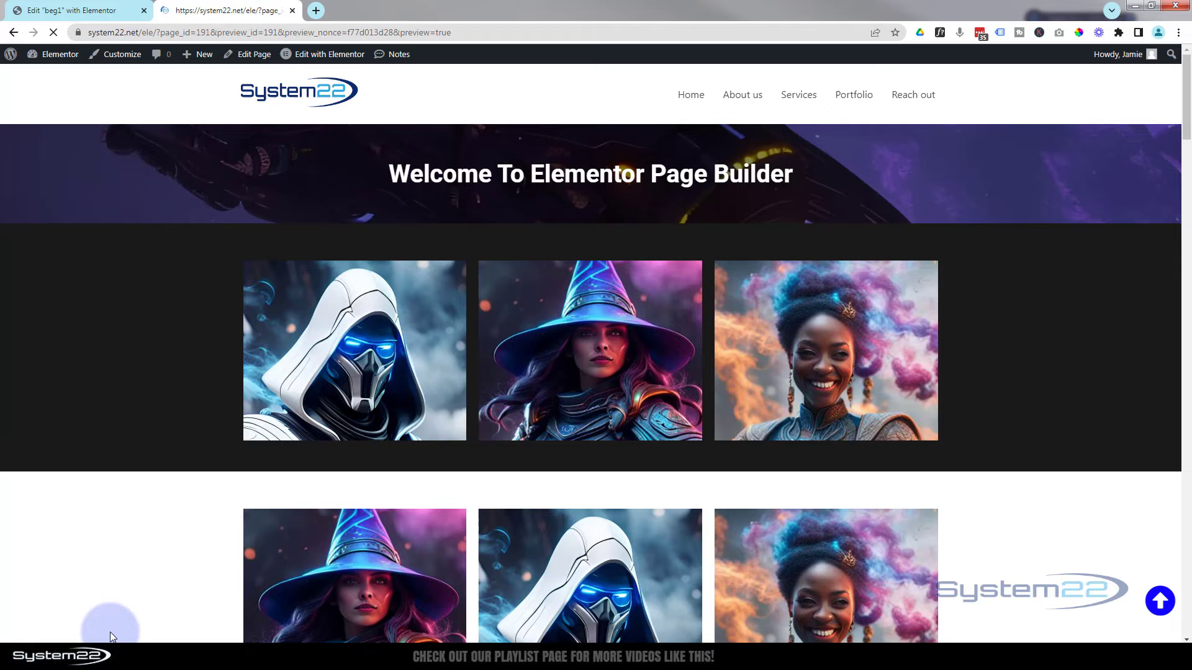
pyautogui.scroll(-4, 115, 396)
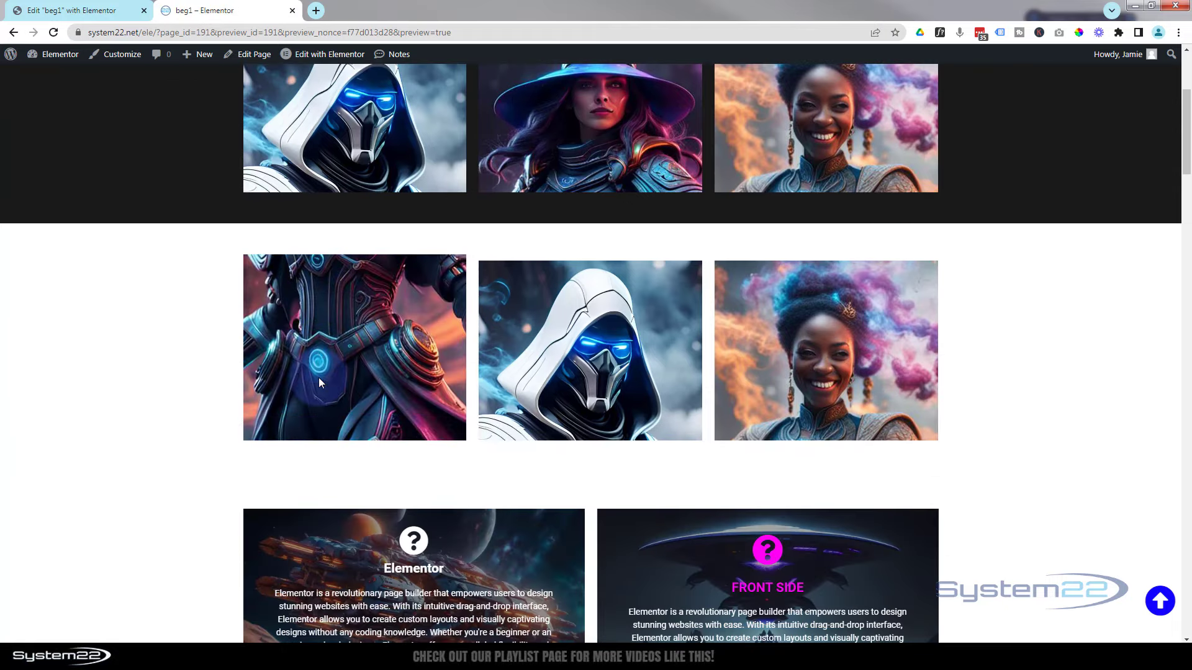
pyautogui.click(326, 482)
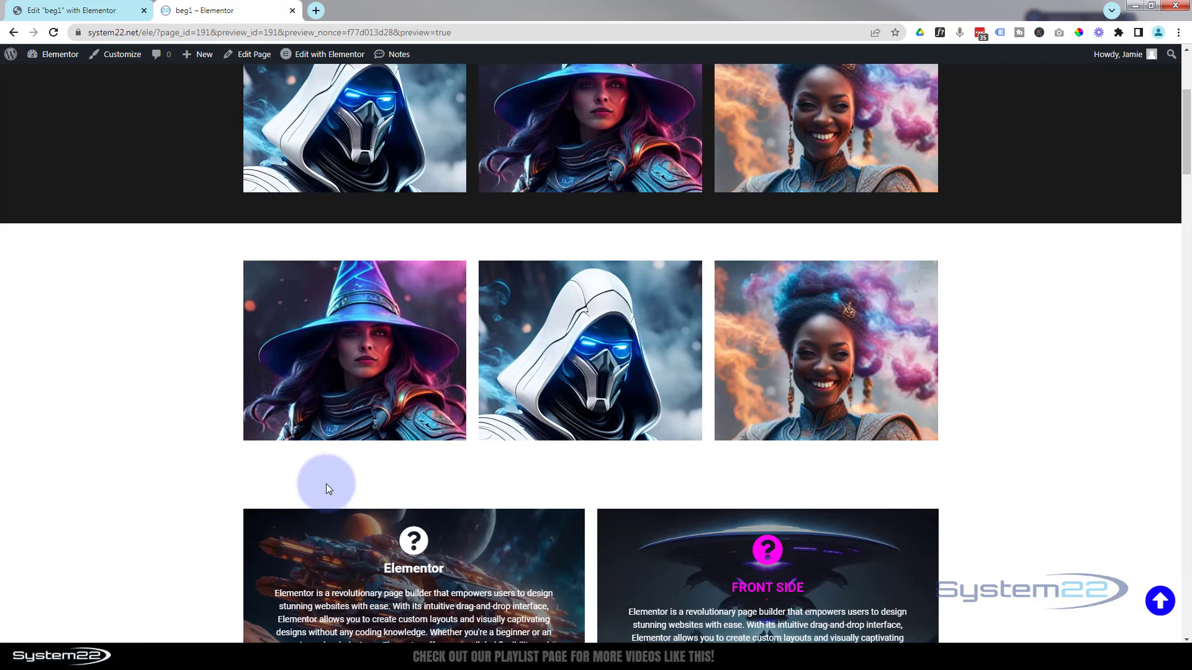
pyautogui.click(556, 493)
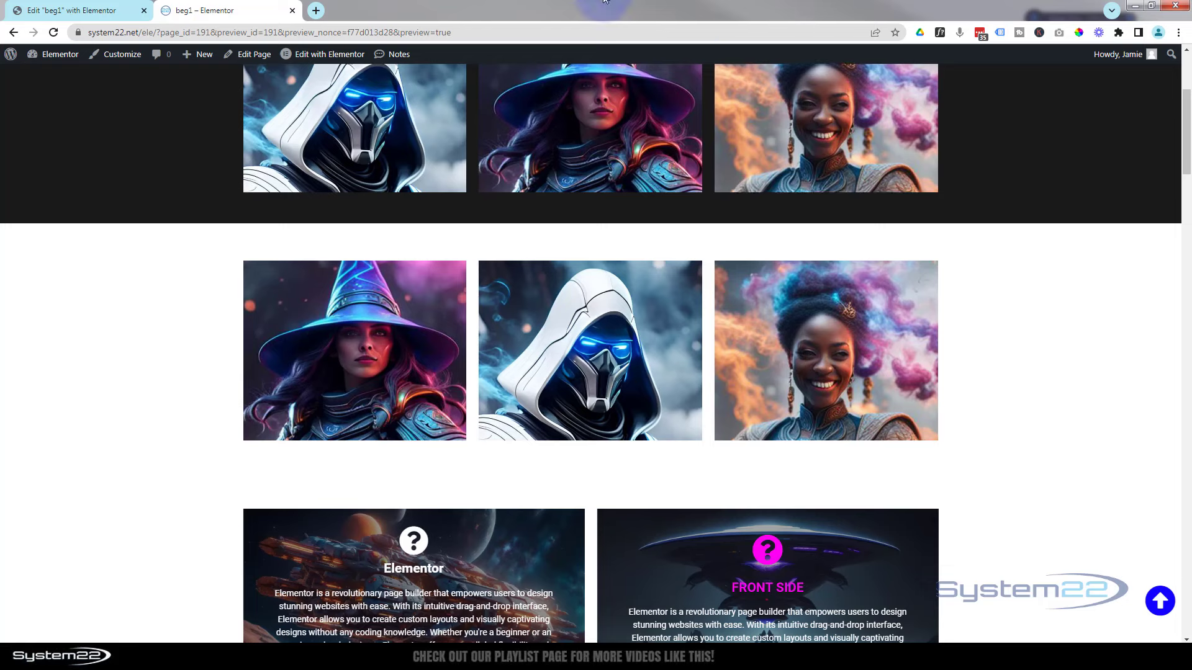
pyautogui.click(74, 12)
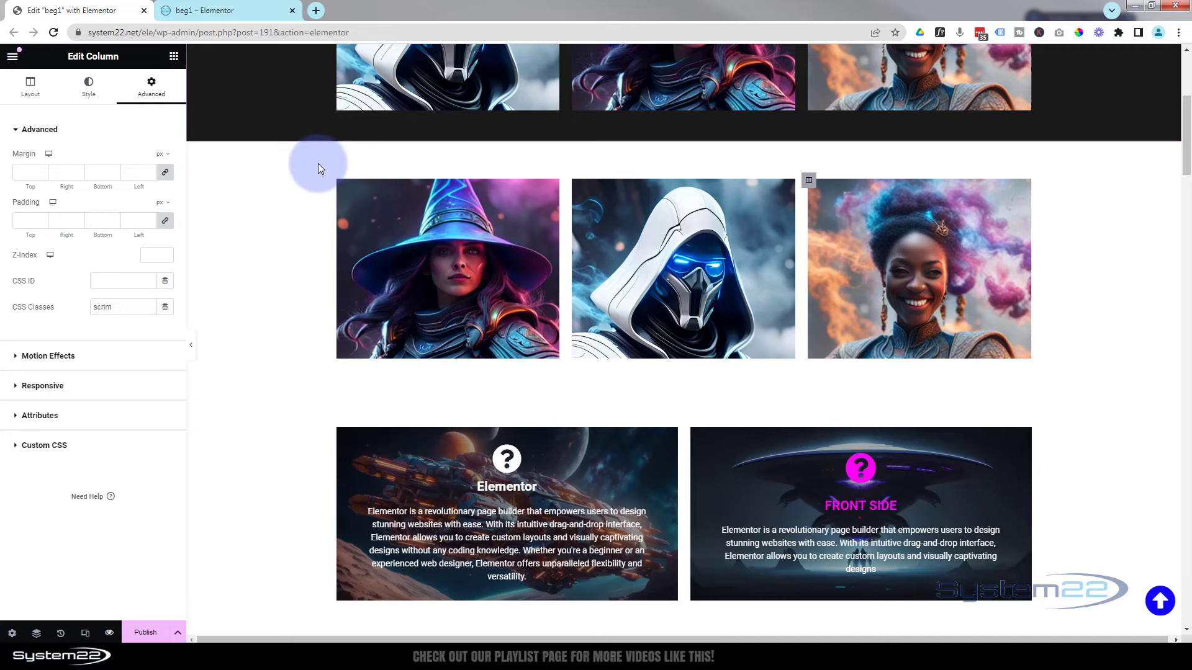
# - Delete the .scrim rule from the first column's Custom CSS
pyautogui.click(337, 180)
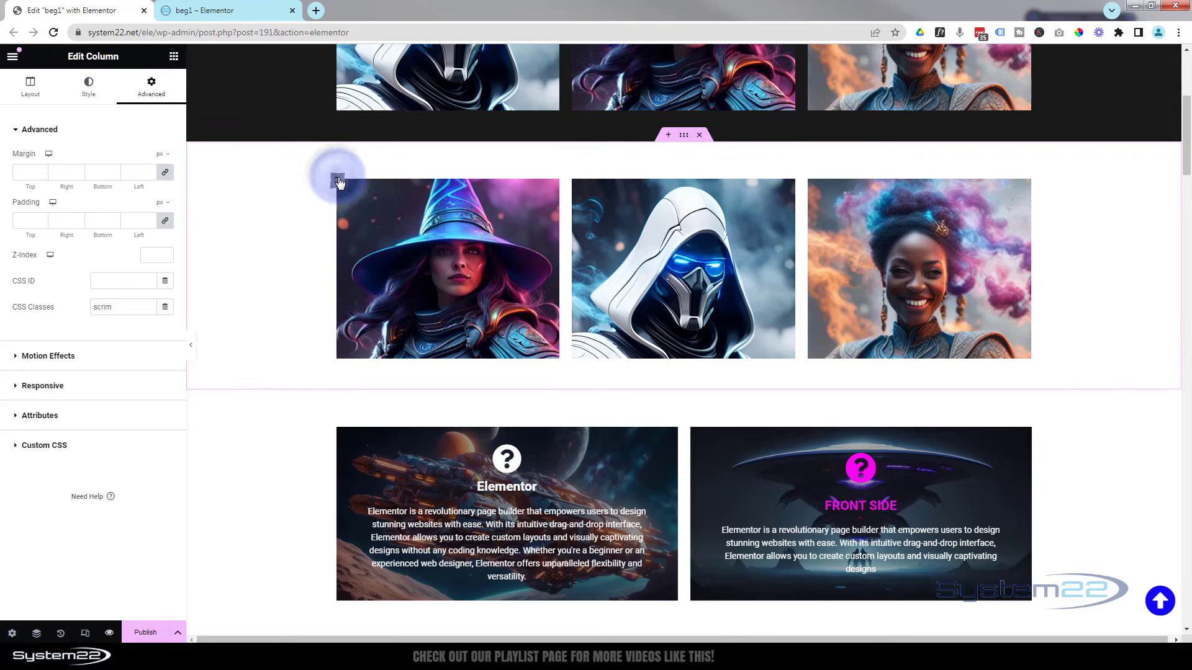
pyautogui.click(48, 445)
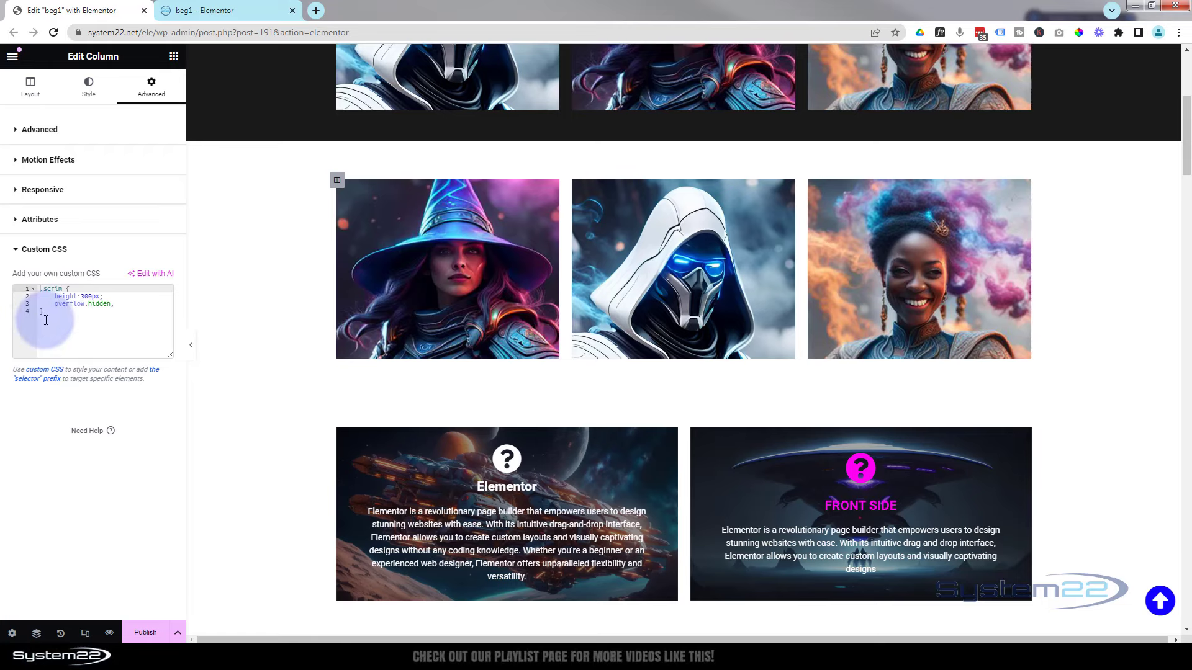
pyautogui.moveTo(46, 320); pyautogui.dragTo(28, 280)
pyautogui.hotkey('ctrl', 'c')
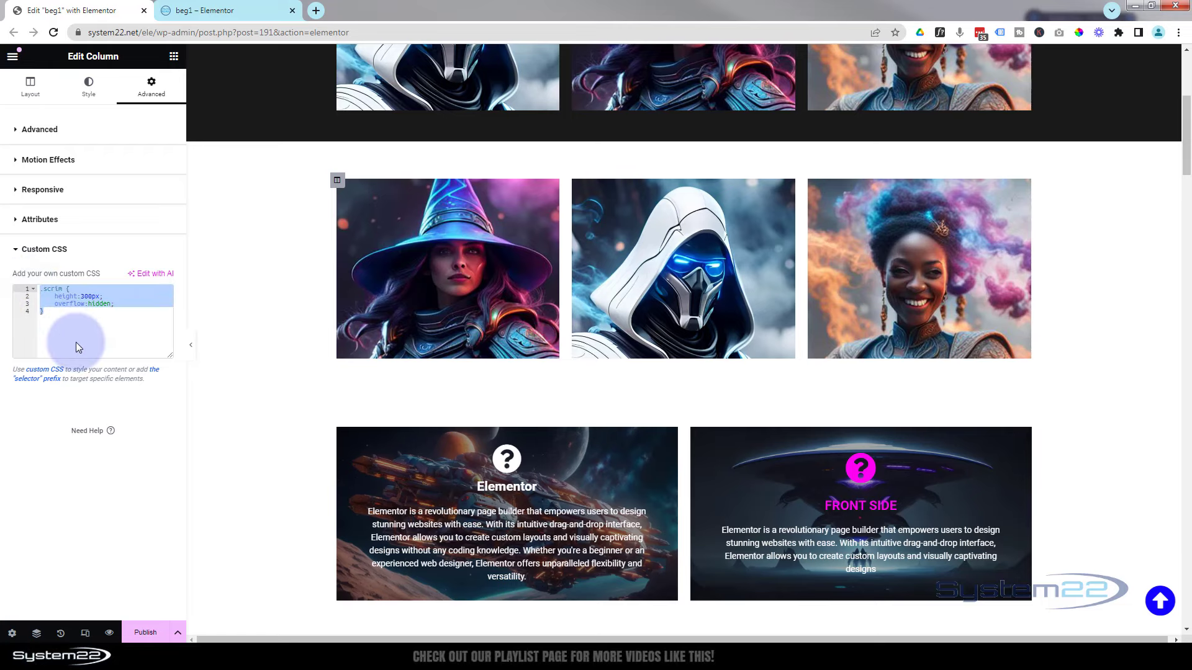
pyautogui.press('Delete')
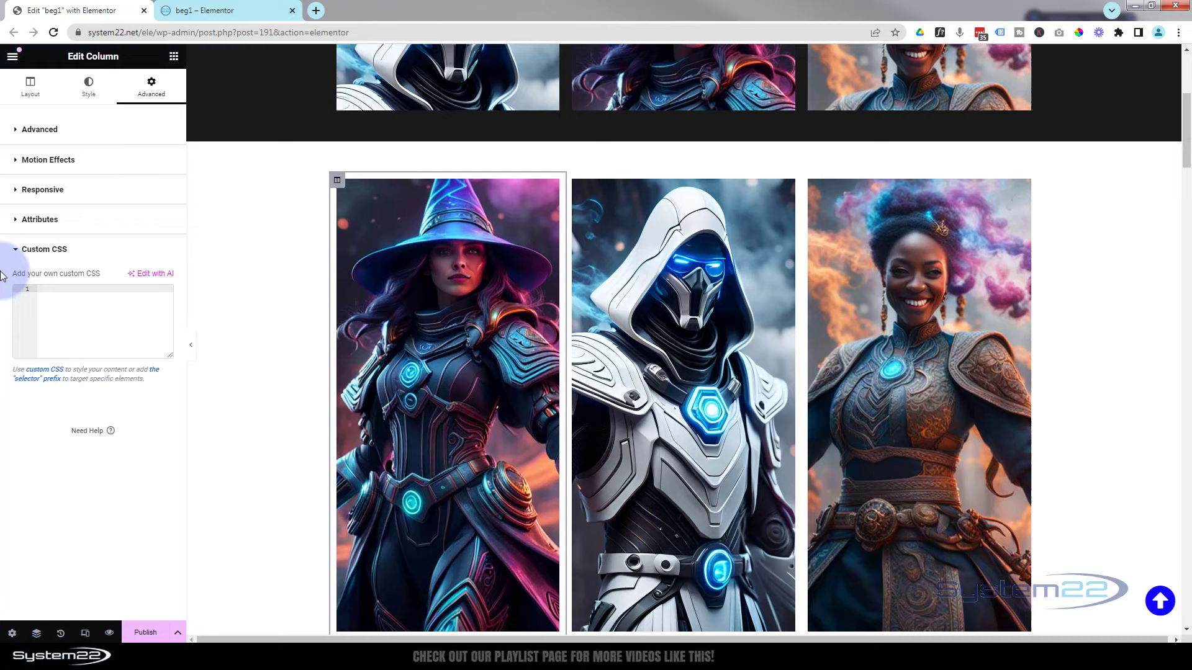
# - Open the WordPress Dashboard in a new tab from the preview's admin bar
pyautogui.click(202, 11)
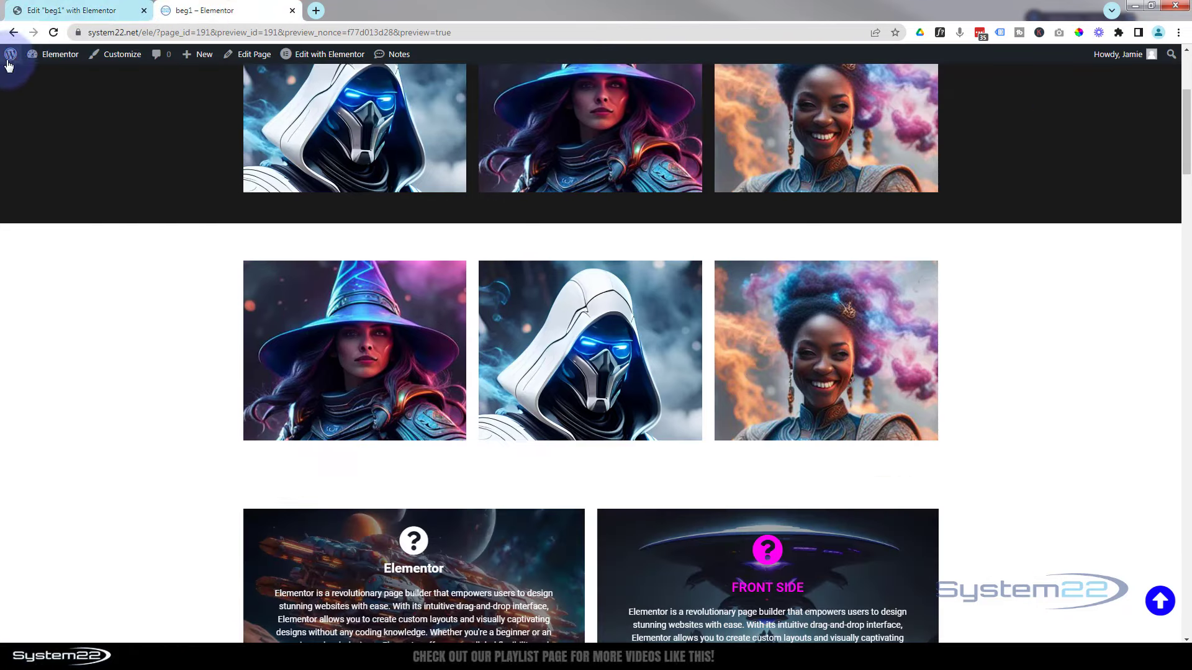
pyautogui.moveTo(31, 58)
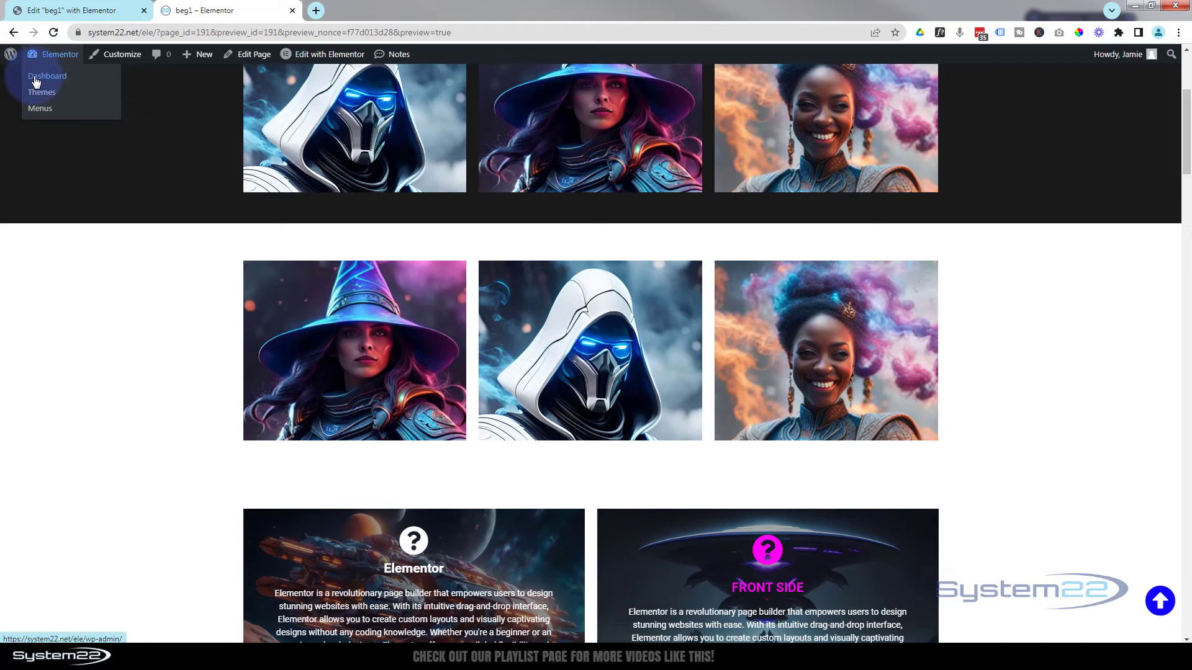
pyautogui.middleClick(35, 81)
# - Open Appearance > Customize > Additional CSS from the new Dashboard tab
pyautogui.click(392, 10)
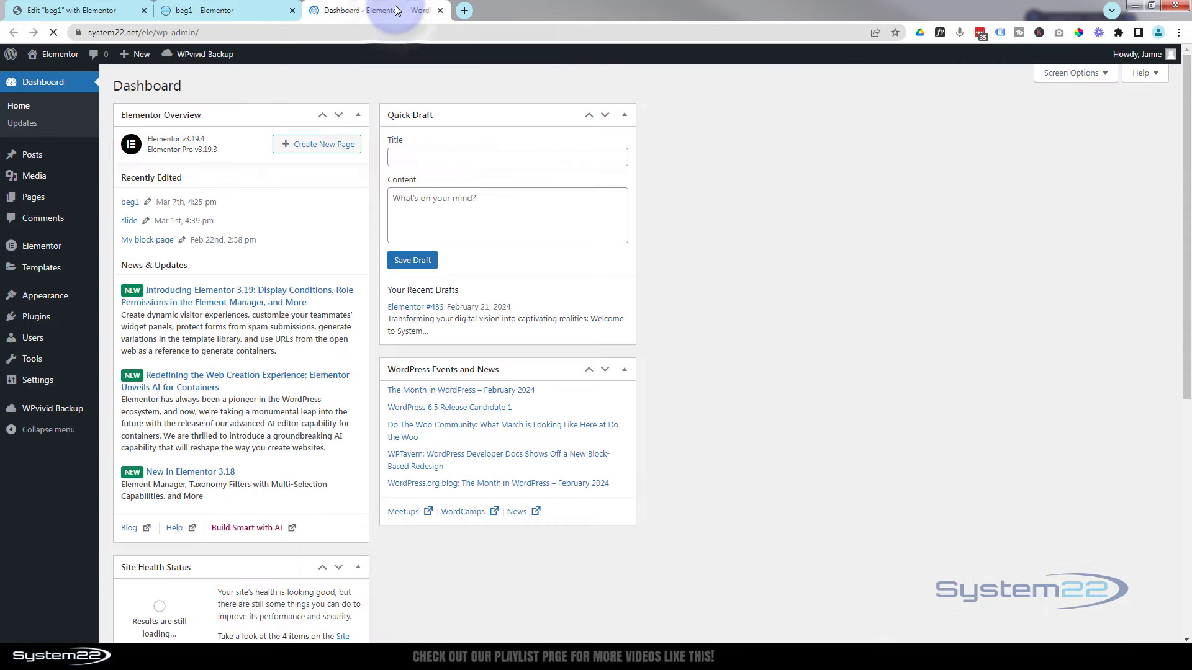
pyautogui.moveTo(56, 296)
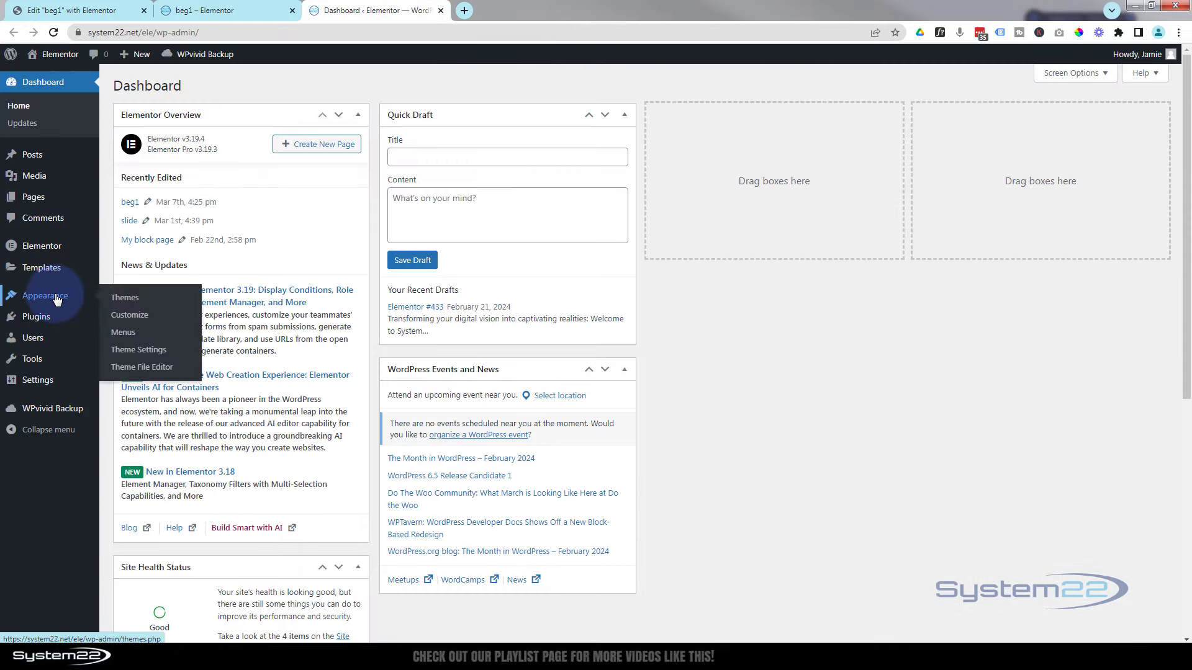
pyautogui.click(113, 315)
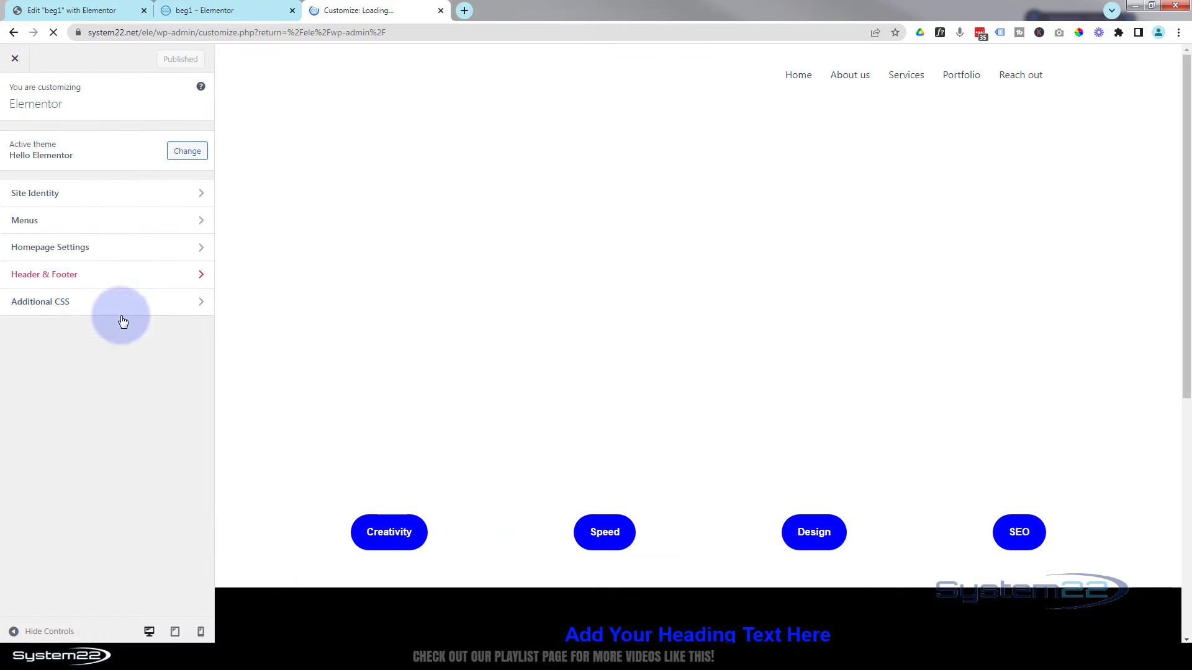
pyautogui.click(113, 297)
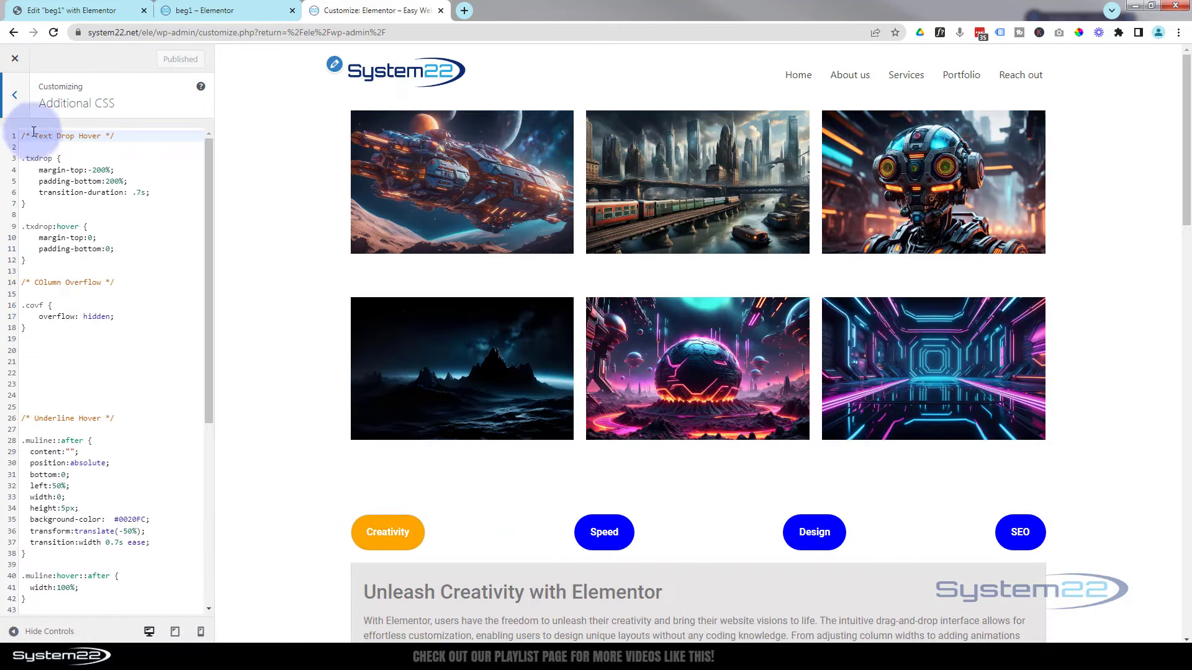
# - Insert a '/* Image Scroll */' comment at the top followed by the pasted .scrim rule
pyautogui.press('Return')
pyautogui.press('Return')
pyautogui.press('Return')
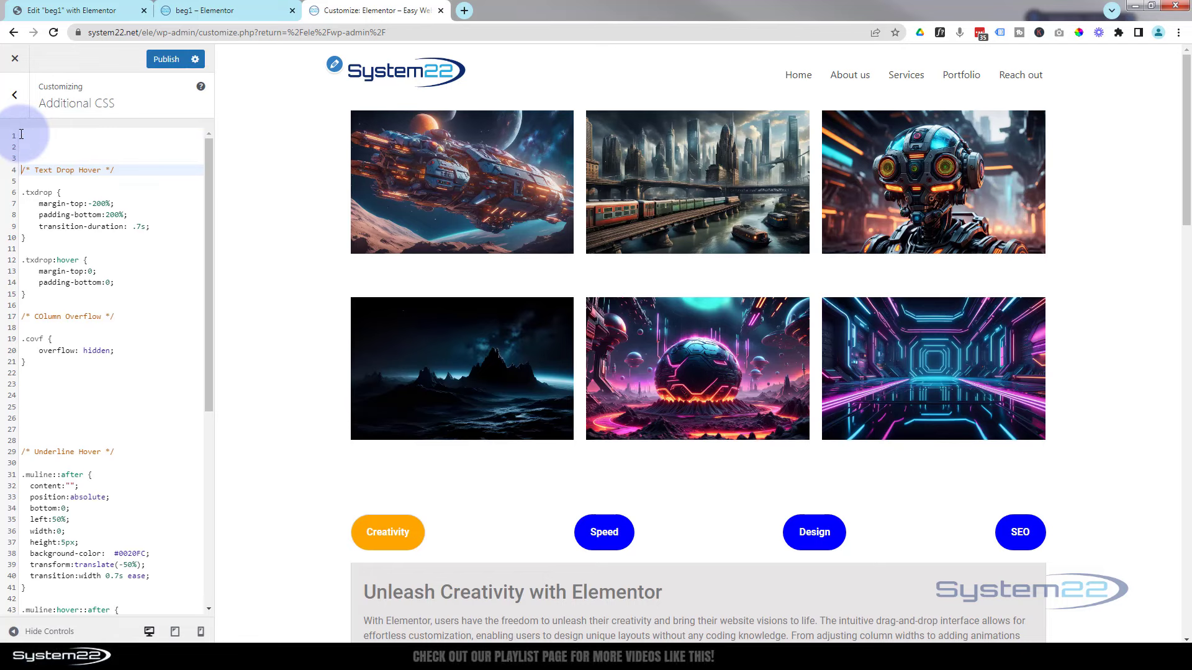
pyautogui.click(21, 135)
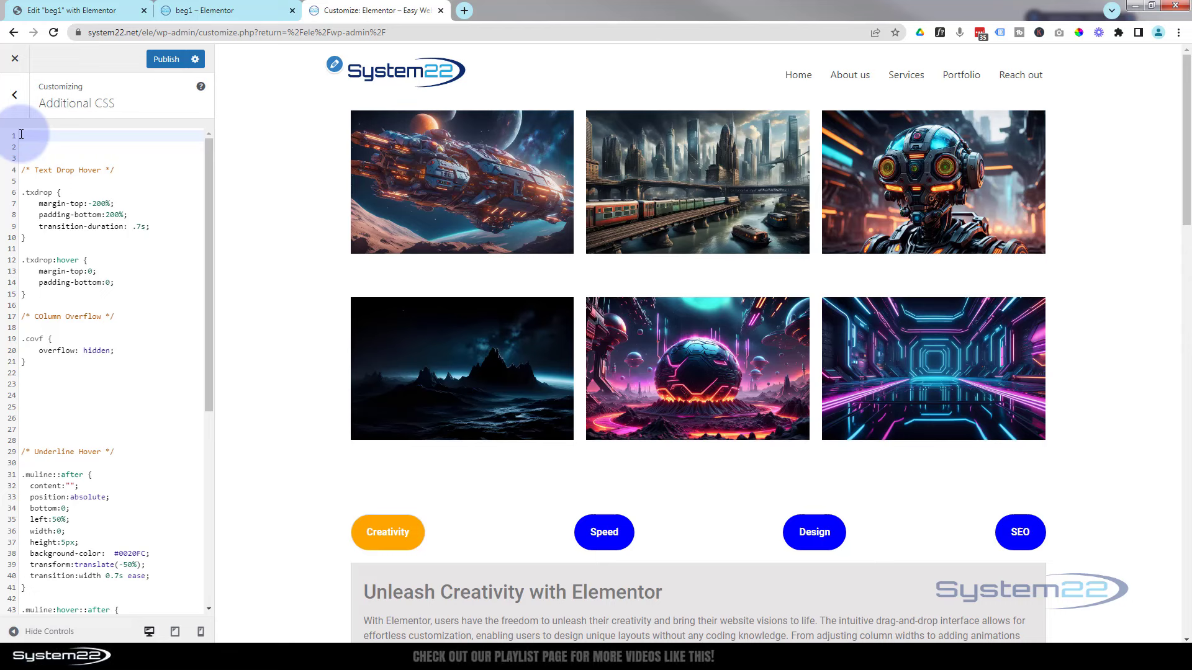
pyautogui.write('/*')
pyautogui.write('oll */')
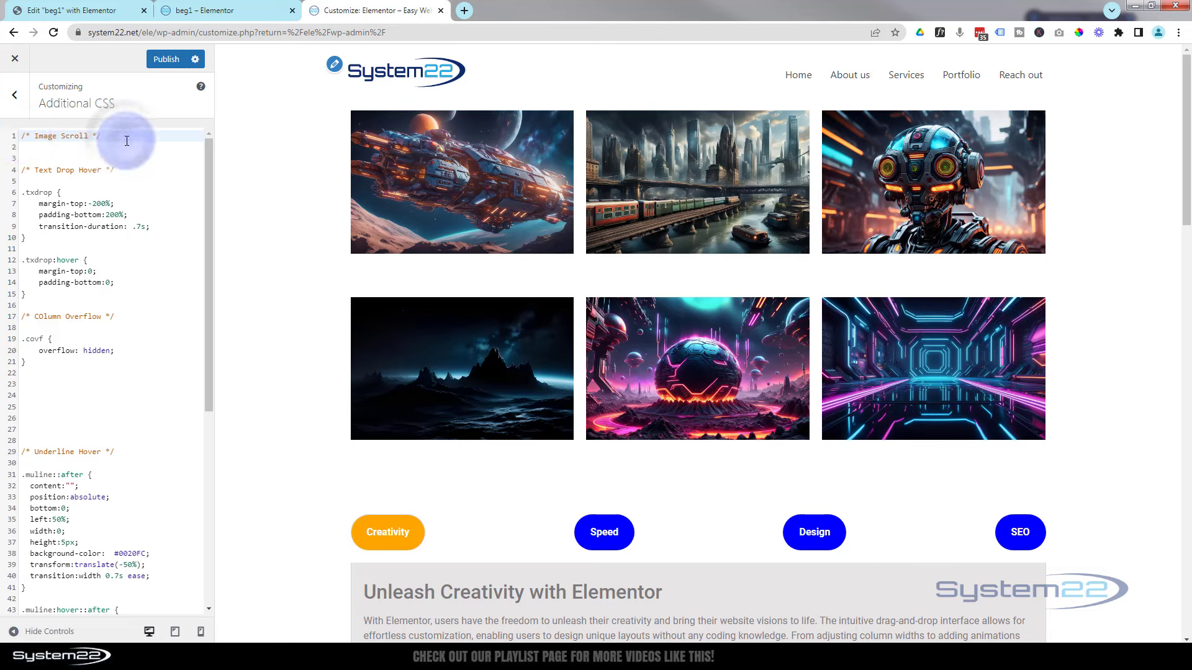
pyautogui.press('Return')
pyautogui.press('Return')
pyautogui.hotkey('ctrl', 'v')
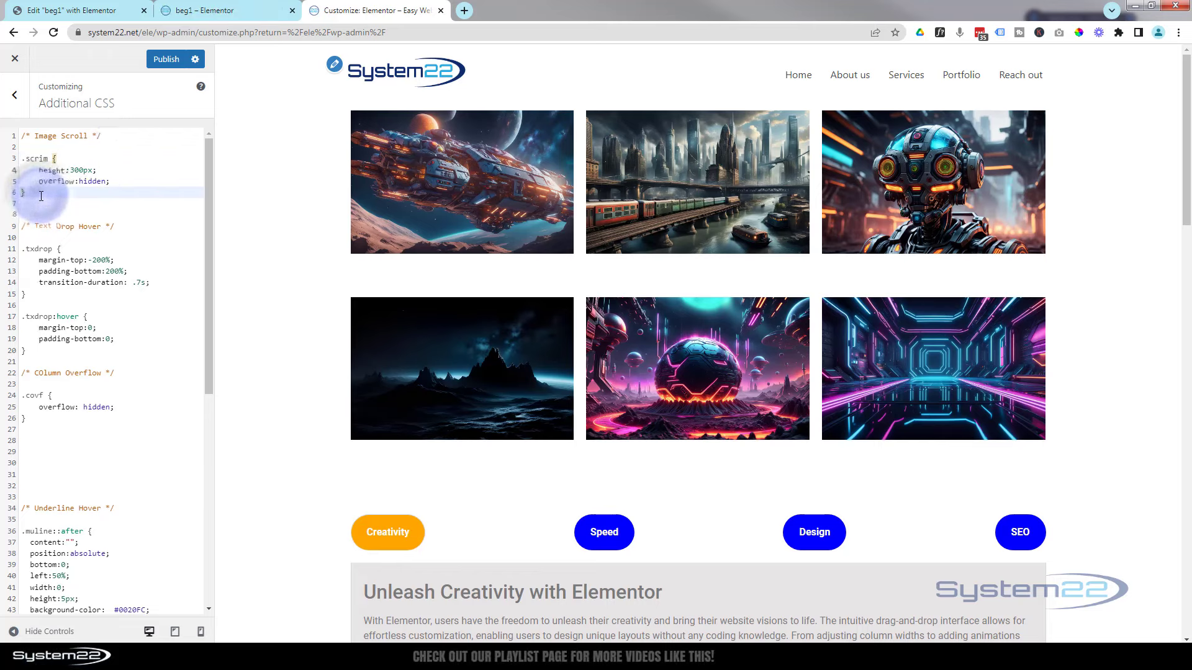
pyautogui.press('Return')
pyautogui.press('Return')
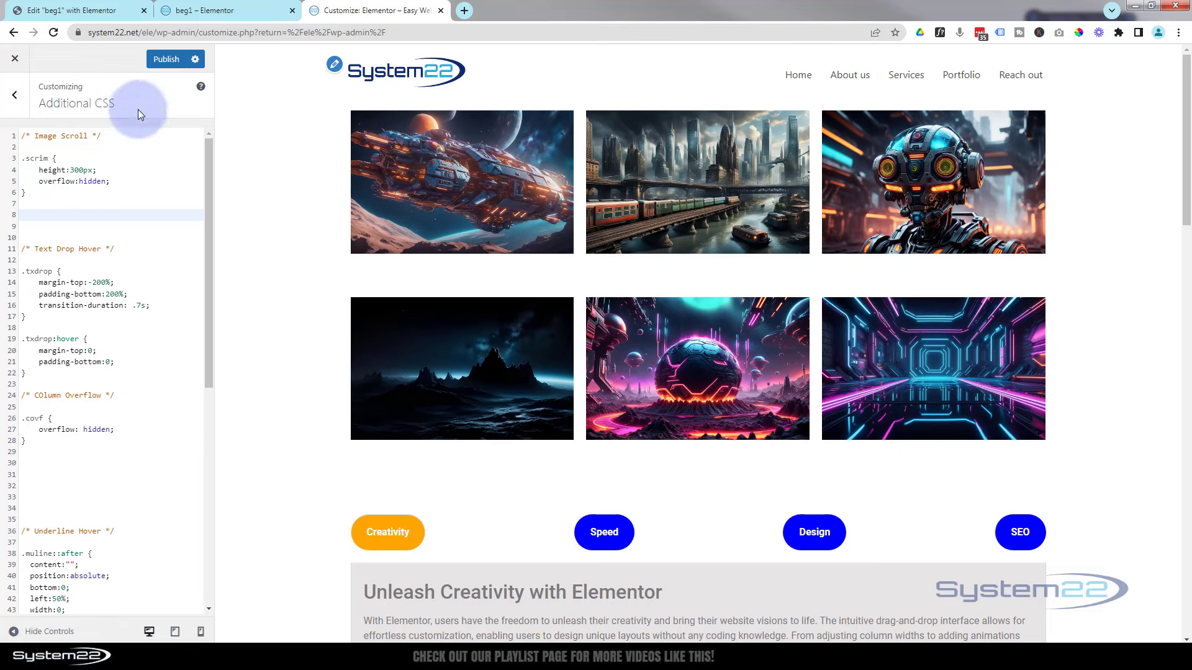
# - Cut the .imgscr rules out of the first image widget's Custom CSS
pyautogui.click(89, 11)
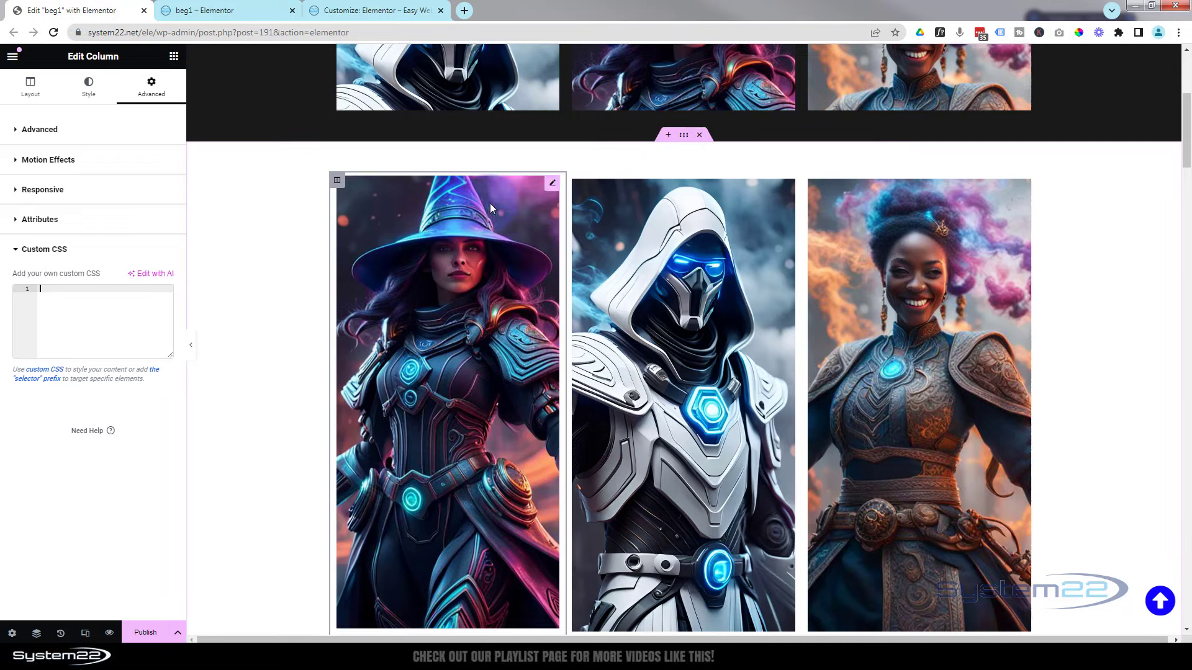
pyautogui.click(36, 632)
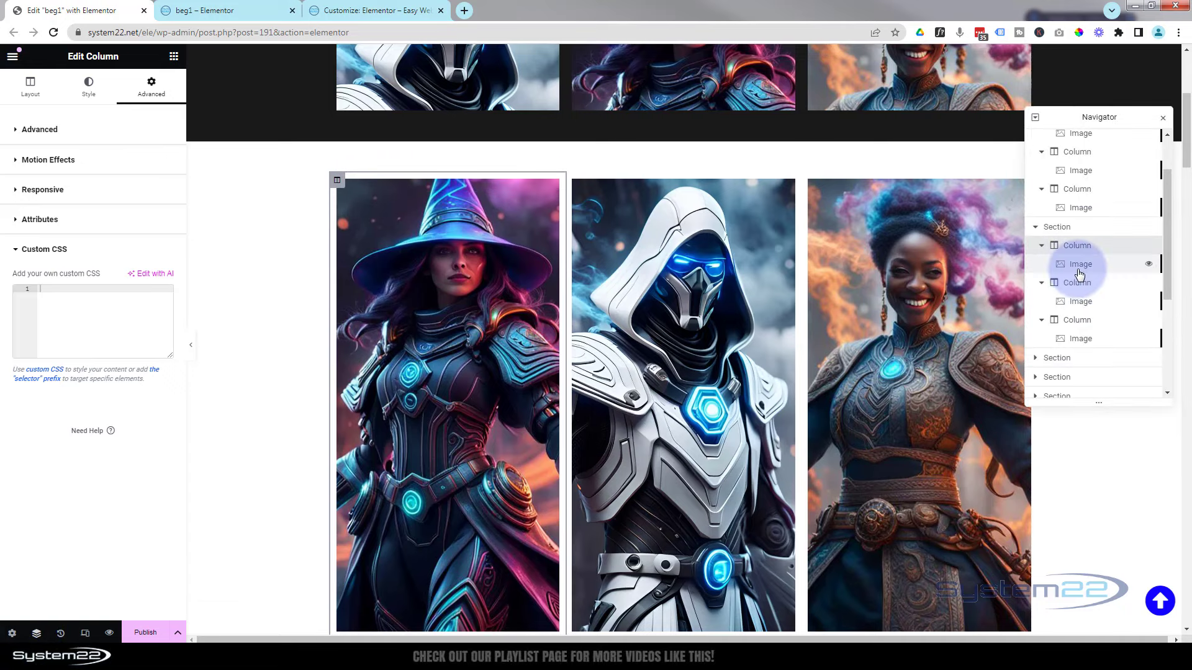
pyautogui.click(1080, 264)
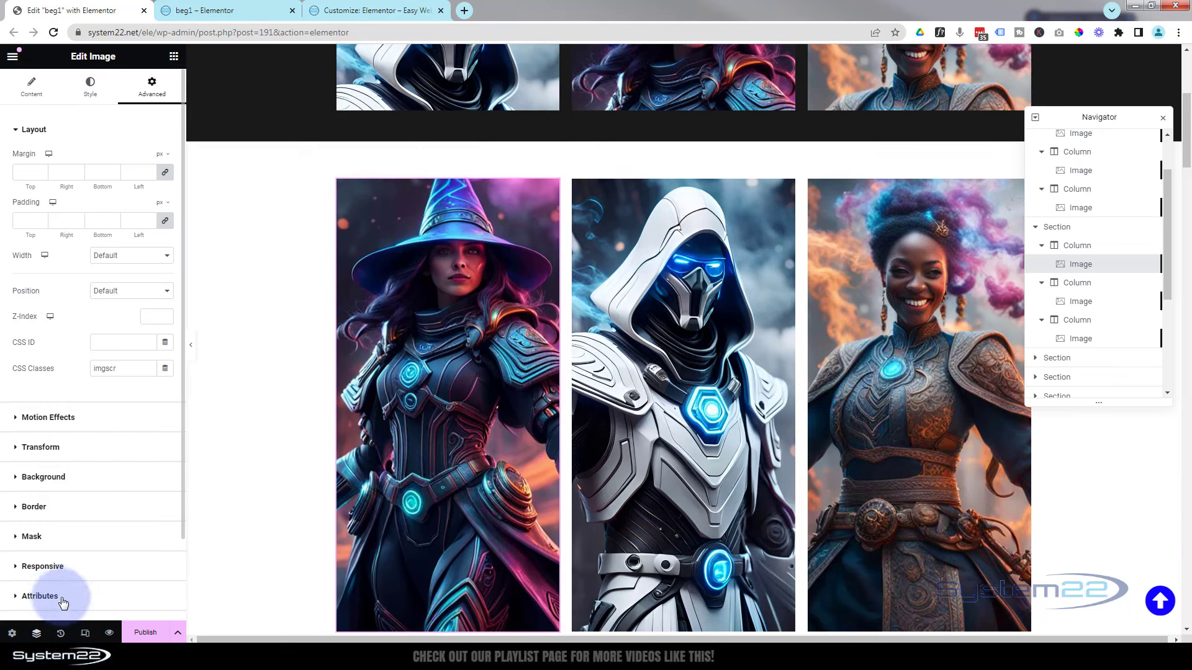
pyautogui.scroll(-2, 64, 583)
pyautogui.click(61, 533)
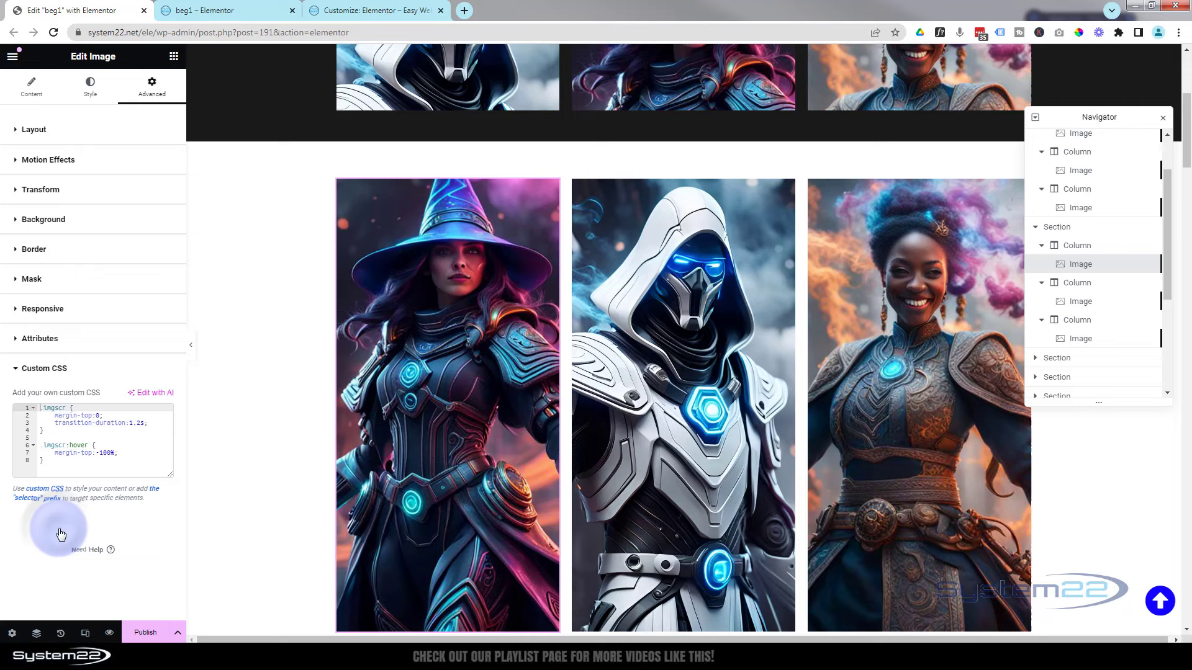
pyautogui.moveTo(39, 464); pyautogui.dragTo(24, 381)
pyautogui.hotkey('ctrl', 'c')
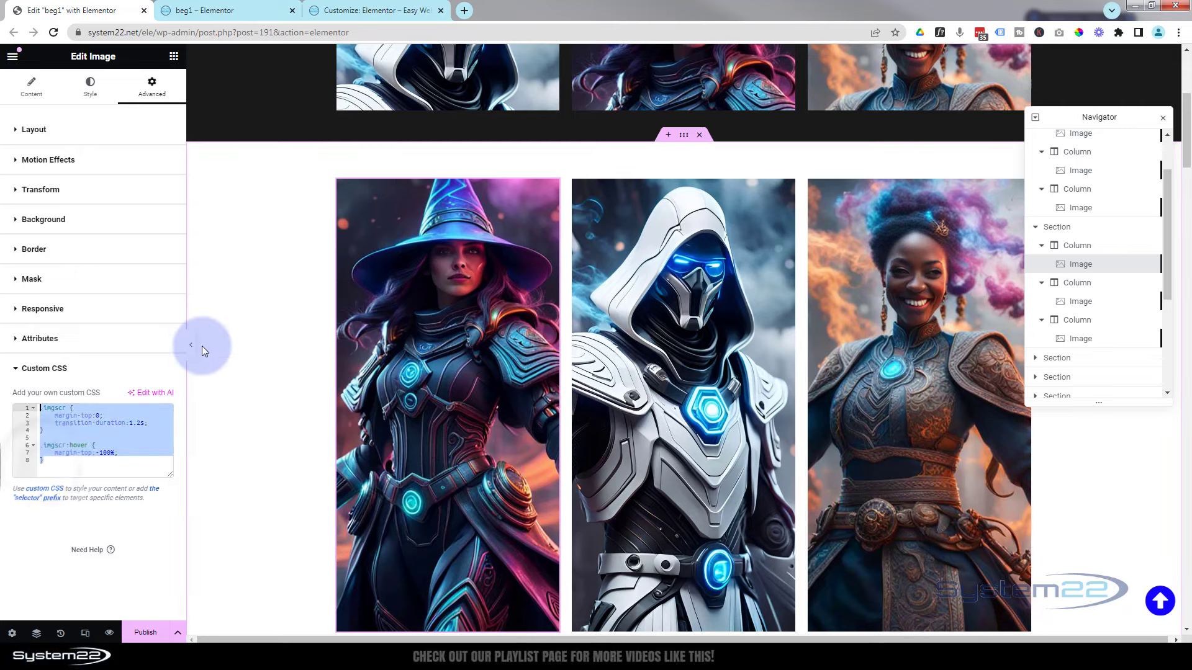
pyautogui.press('Delete')
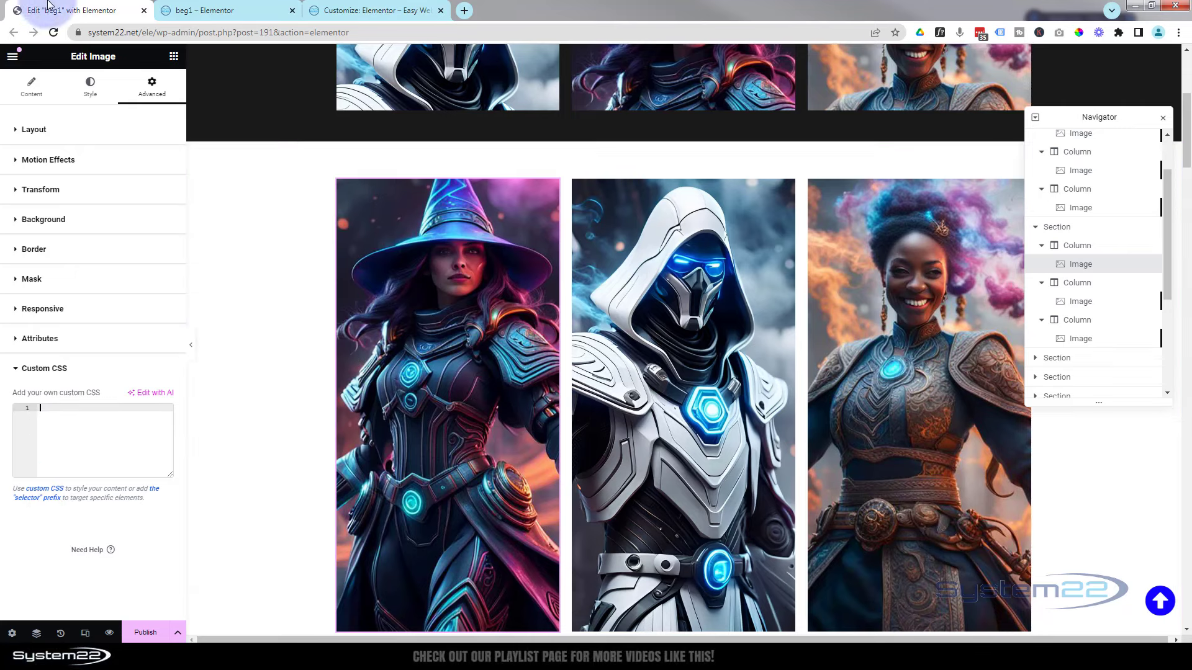
# - Paste the .imgscr rules below .scrim in Additional CSS and publish
pyautogui.click(372, 10)
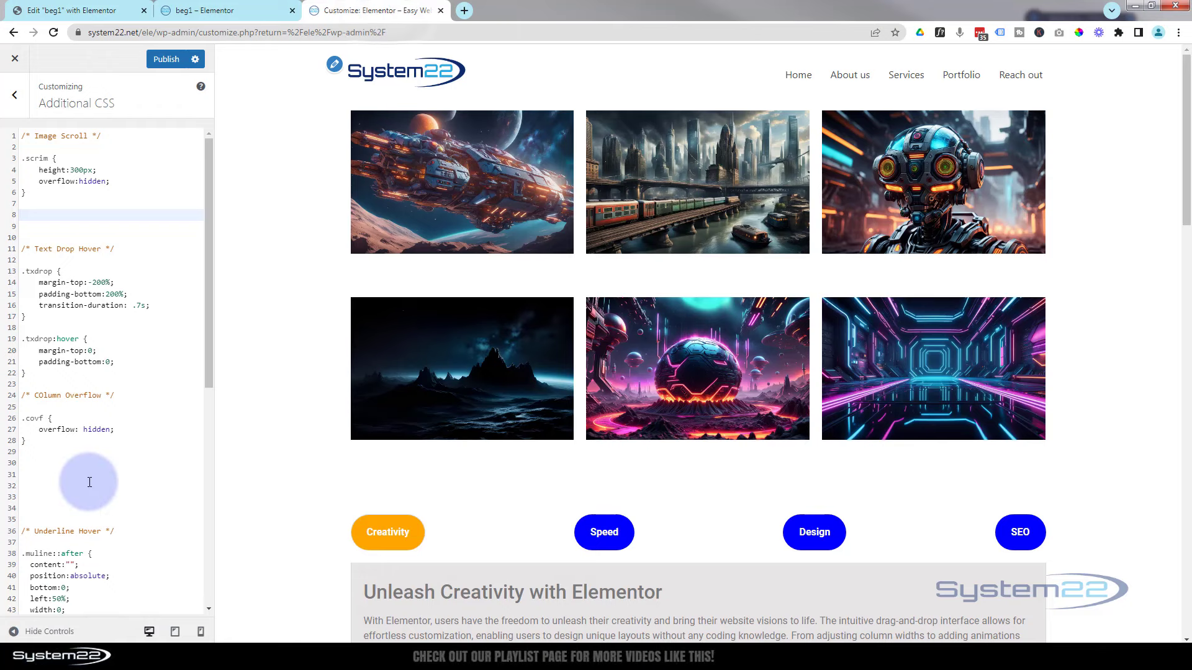
pyautogui.click(59, 217)
pyautogui.hotkey('ctrl', 'v')
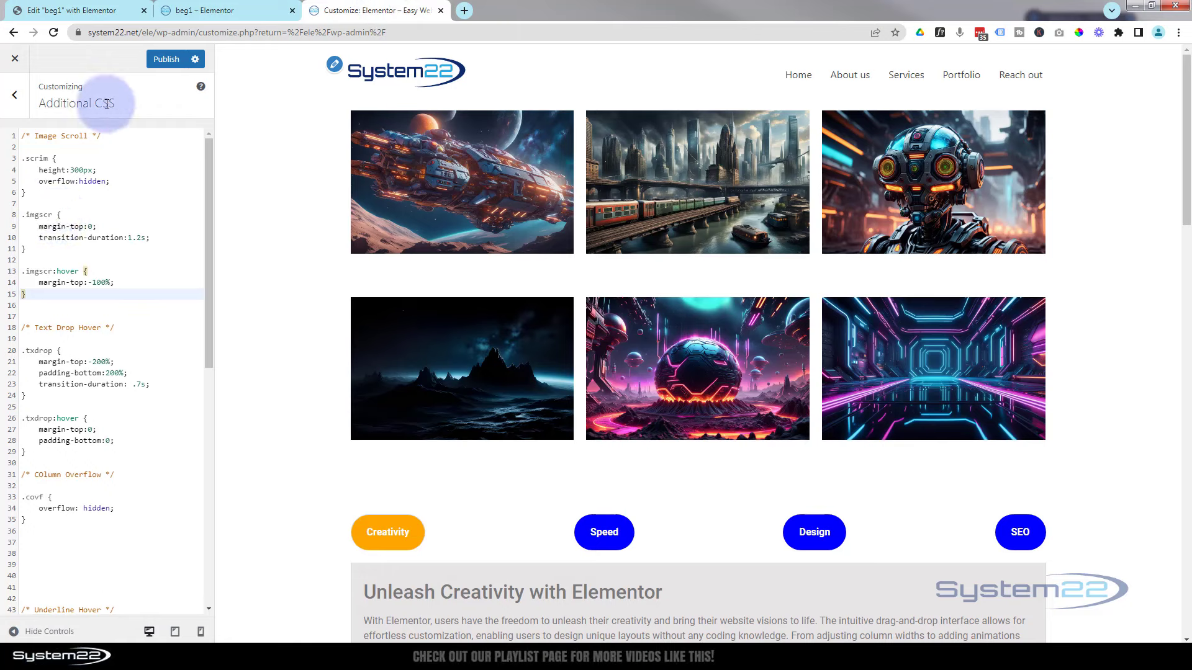
pyautogui.click(157, 64)
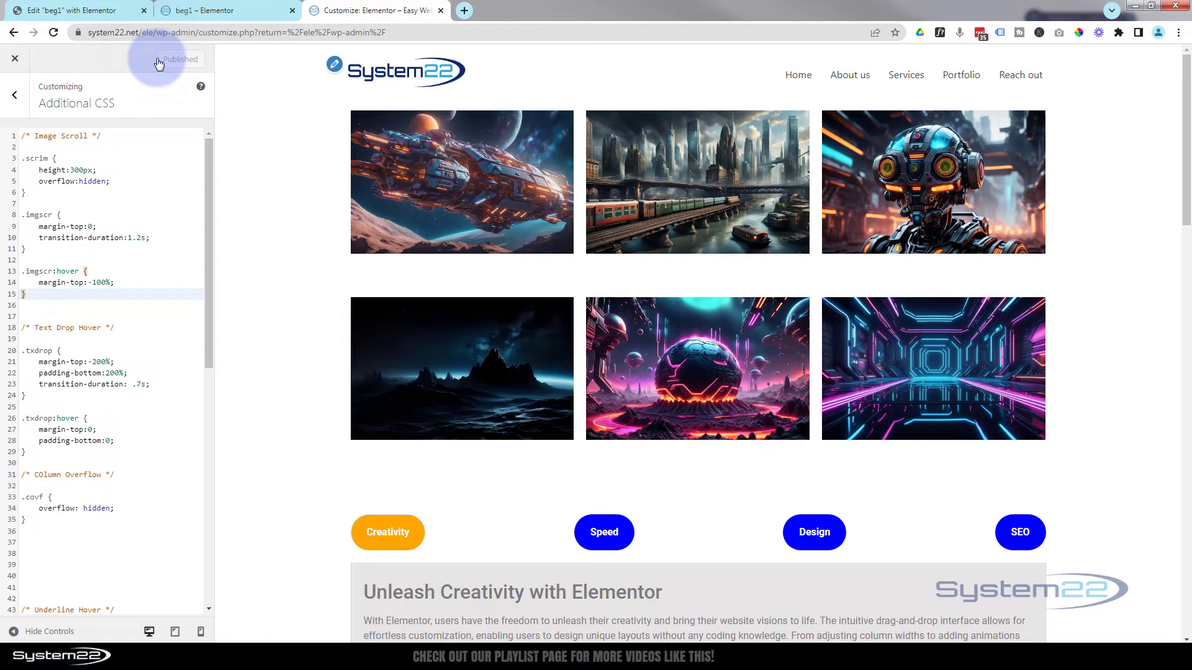
pyautogui.click(205, 7)
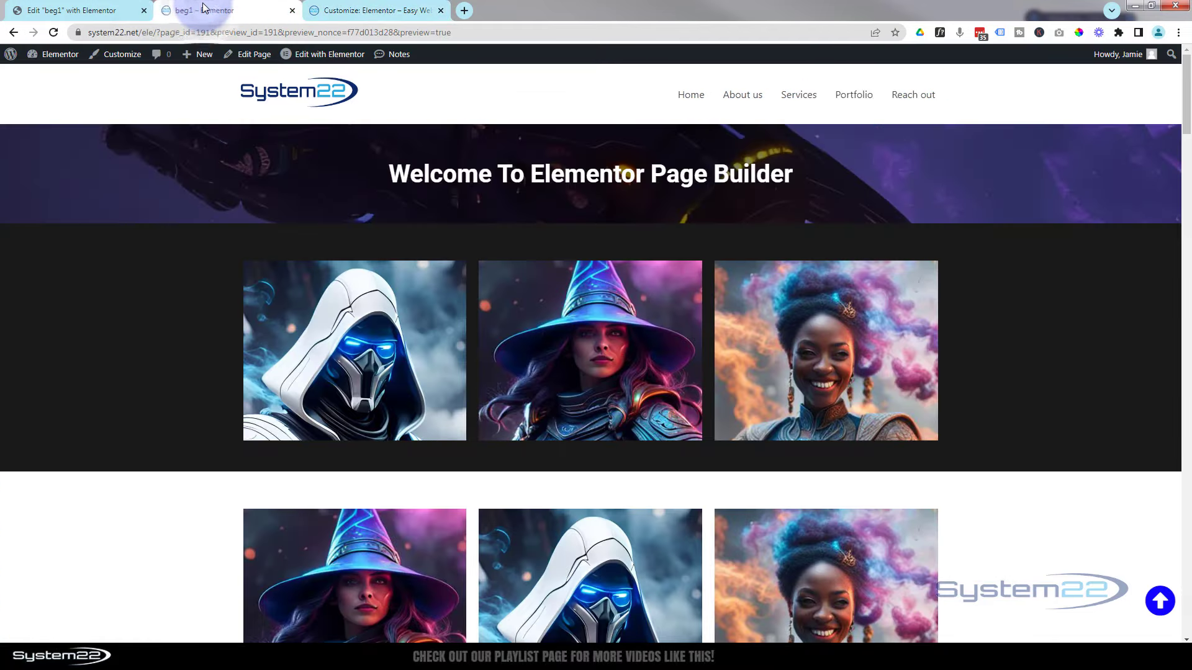
pyautogui.scroll(-4, 81, 183)
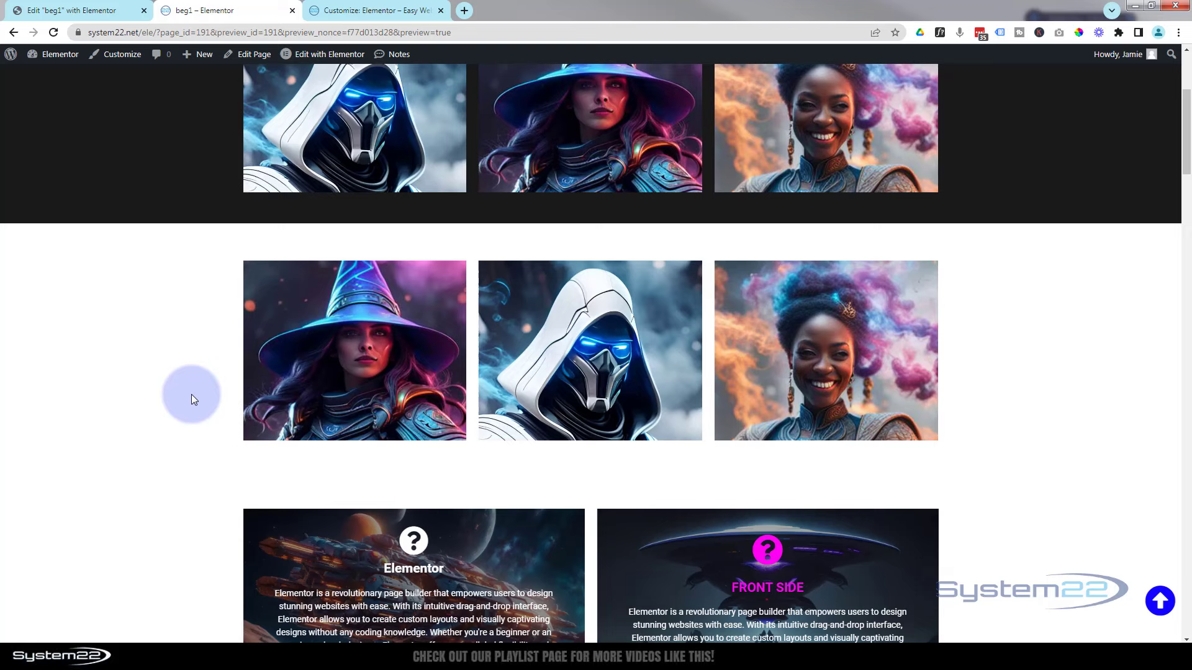
pyautogui.moveTo(282, 378)
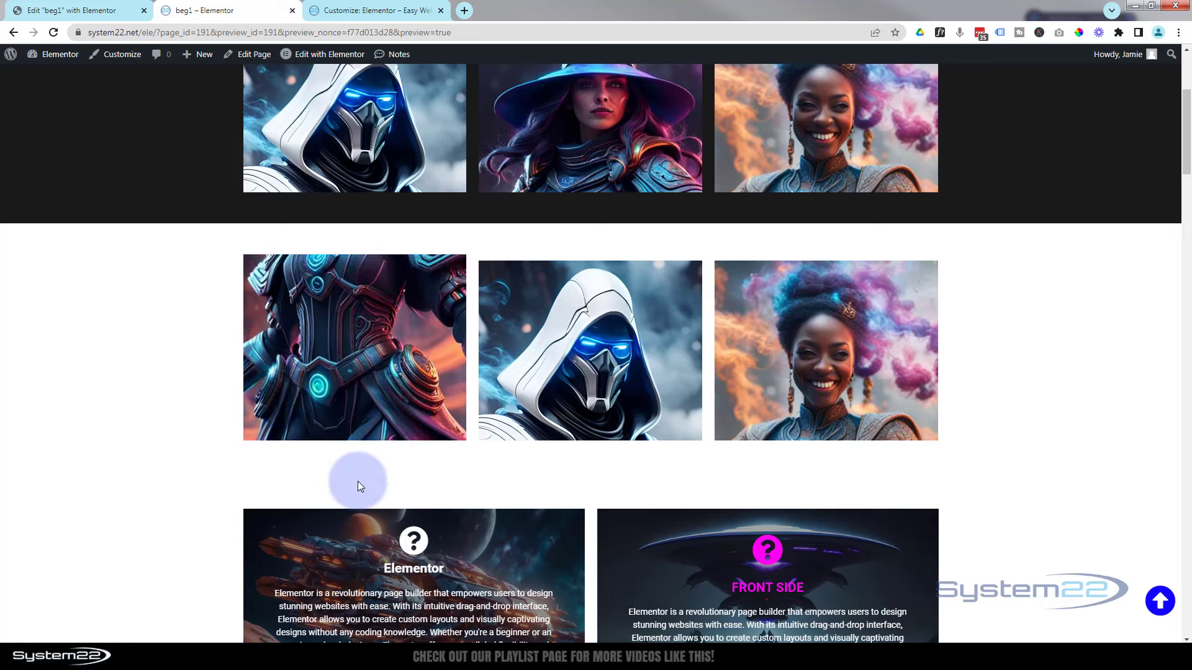
pyautogui.moveTo(590, 386)
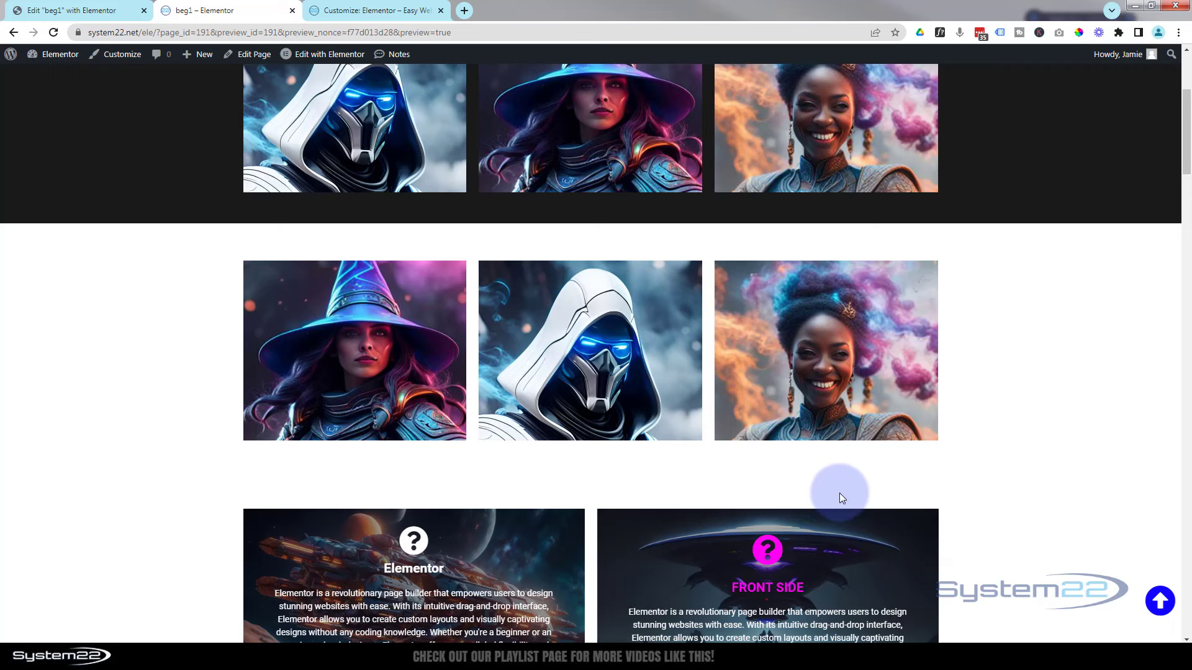
pyautogui.moveTo(835, 394)
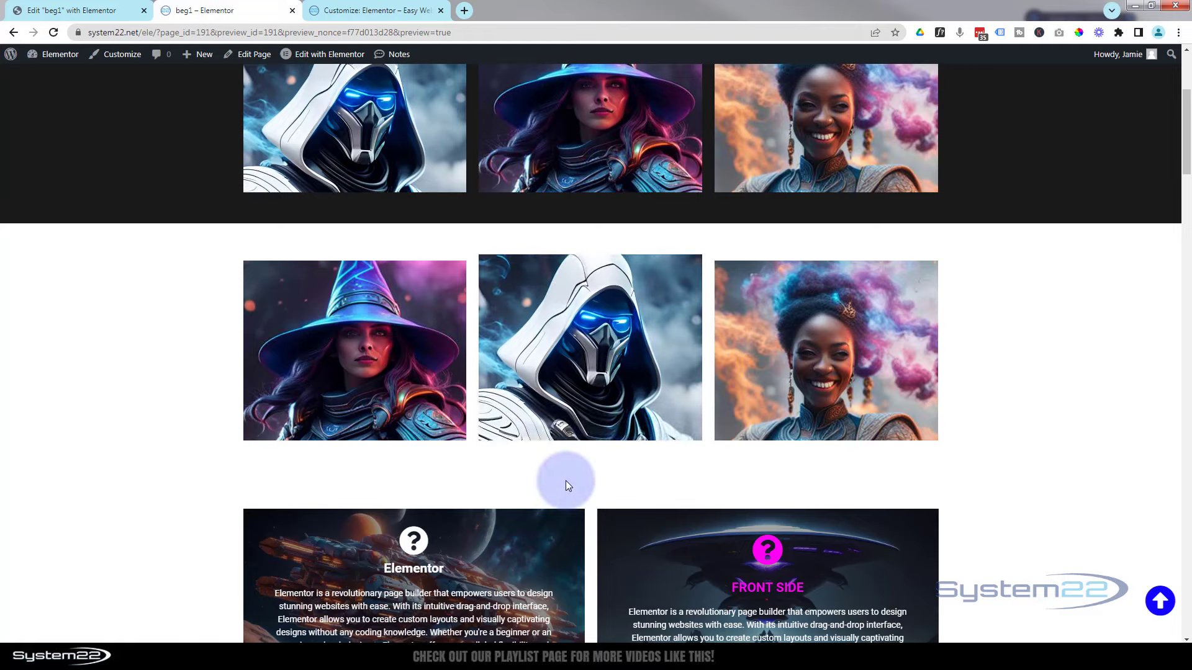
pyautogui.moveTo(362, 396)
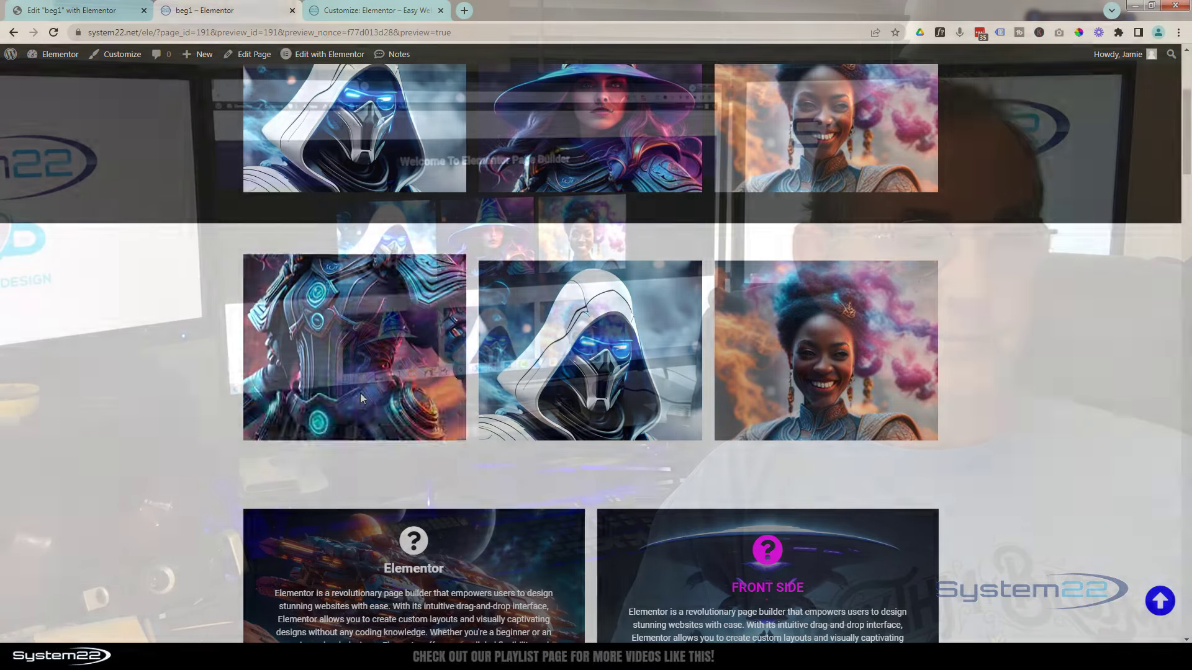